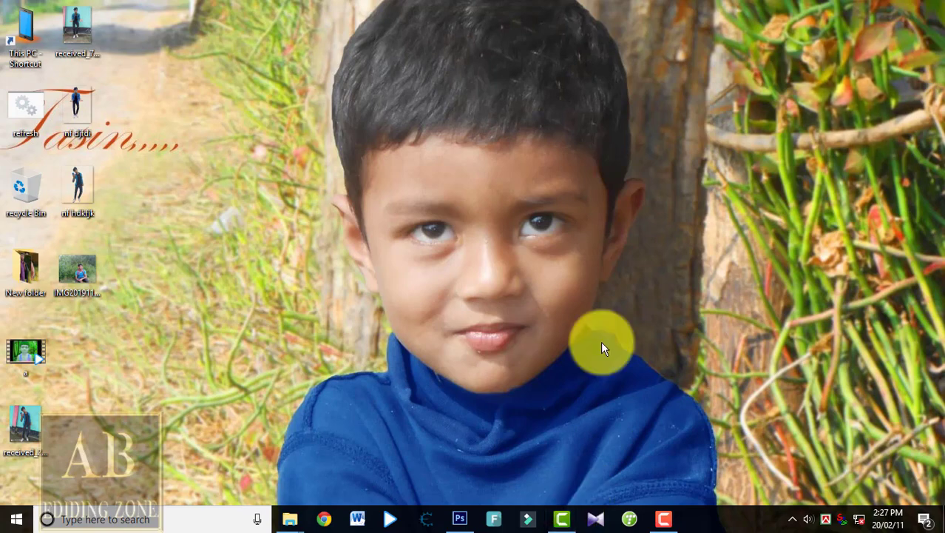
- Preview the photo IMG20191128165853.jpg from the desktop, close the preview and open the photo in Photoshop
double_click(84, 269)
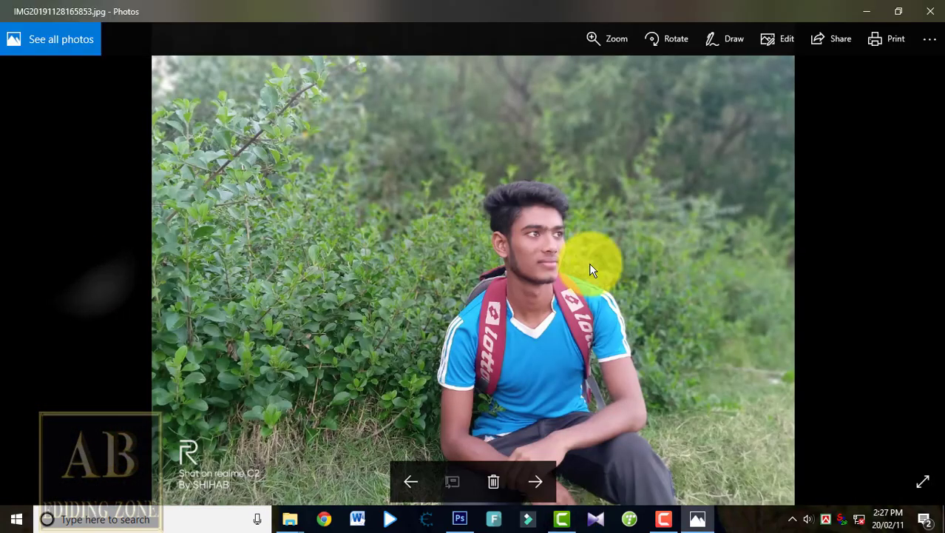
left_click(930, 24)
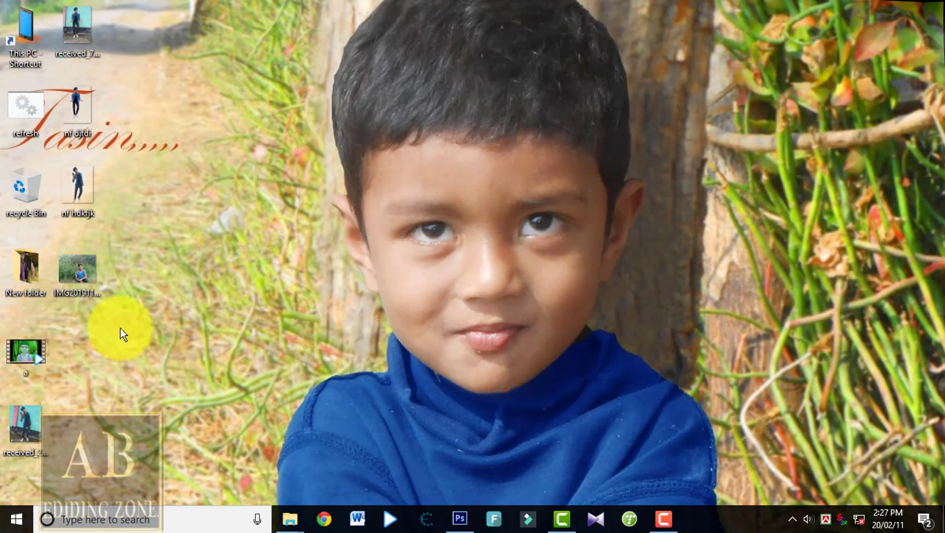
left_click(460, 518)
left_click_drag(467, 527, 386, 268)
- Crop the photo to a roughly square frame around the man's head and upper body, leaving space above his hair
left_click(9, 146)
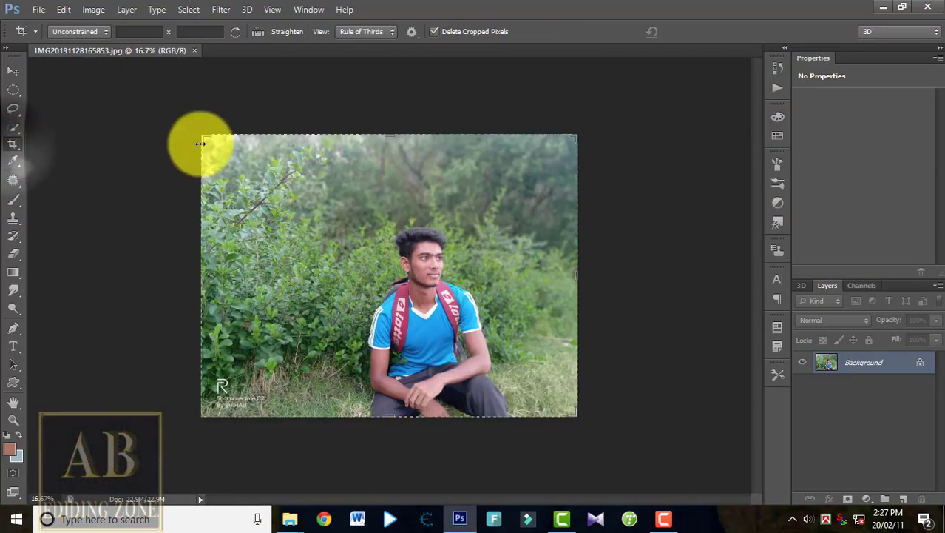
left_click_drag(201, 137, 264, 170)
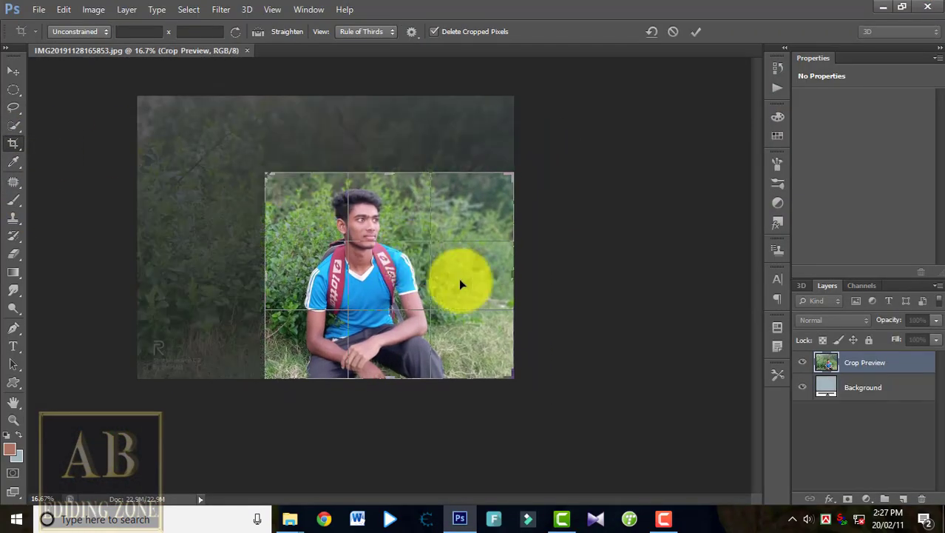
scroll(506, 275, "up", 2)
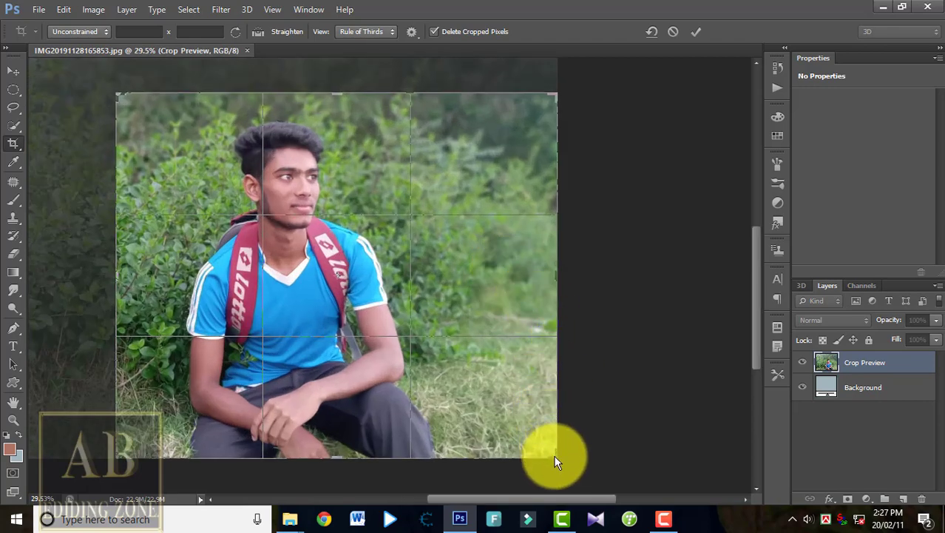
left_click_drag(554, 455, 488, 384)
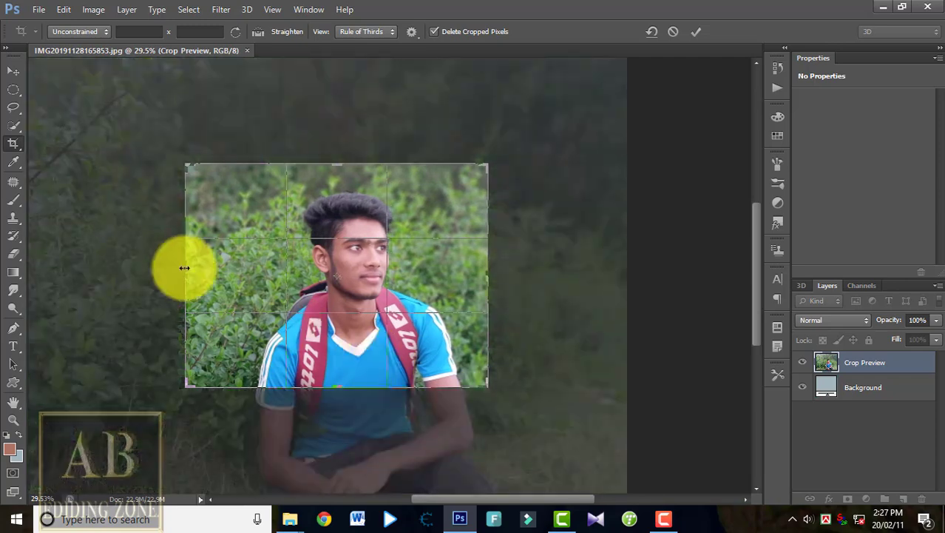
left_click_drag(186, 268, 202, 274)
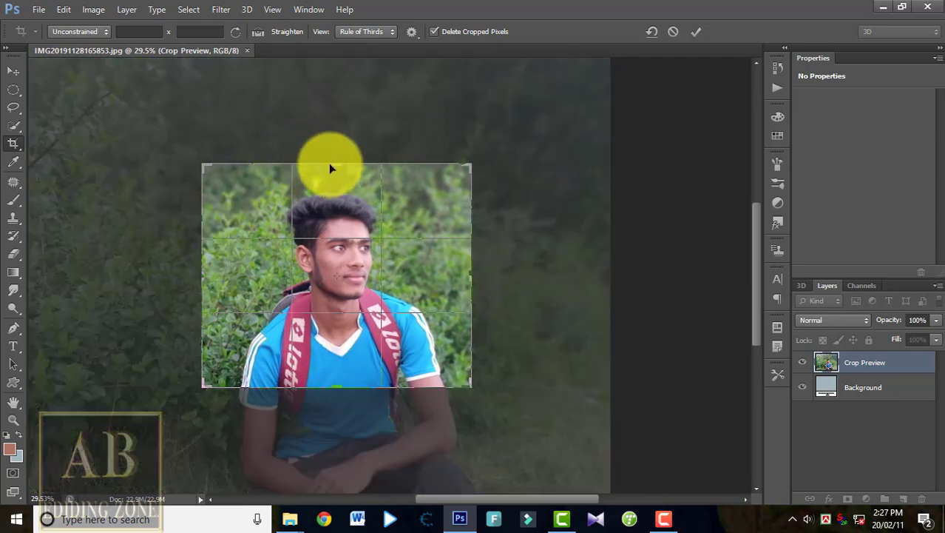
left_click_drag(331, 168, 334, 151)
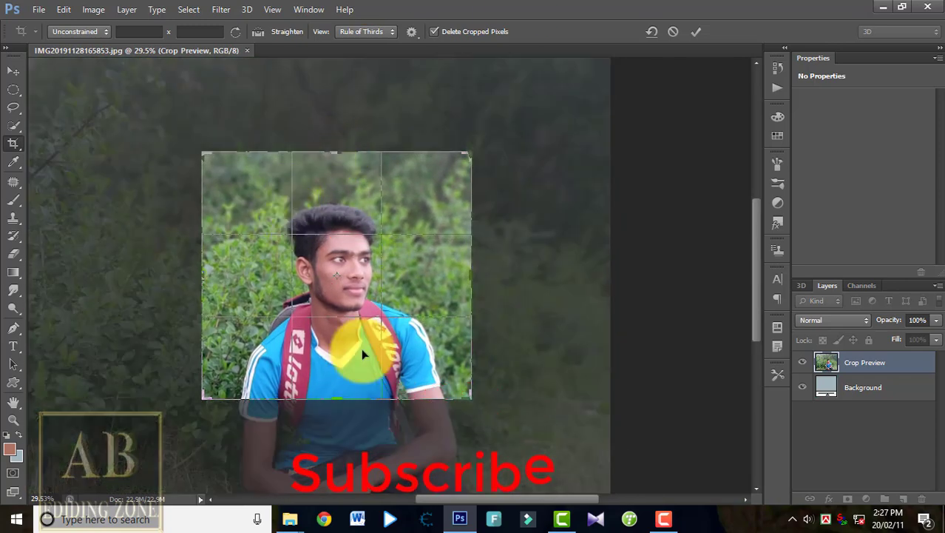
left_click_drag(381, 339, 382, 331)
left_click_drag(342, 153, 341, 139)
left_click_drag(371, 307, 367, 289)
left_click(696, 31)
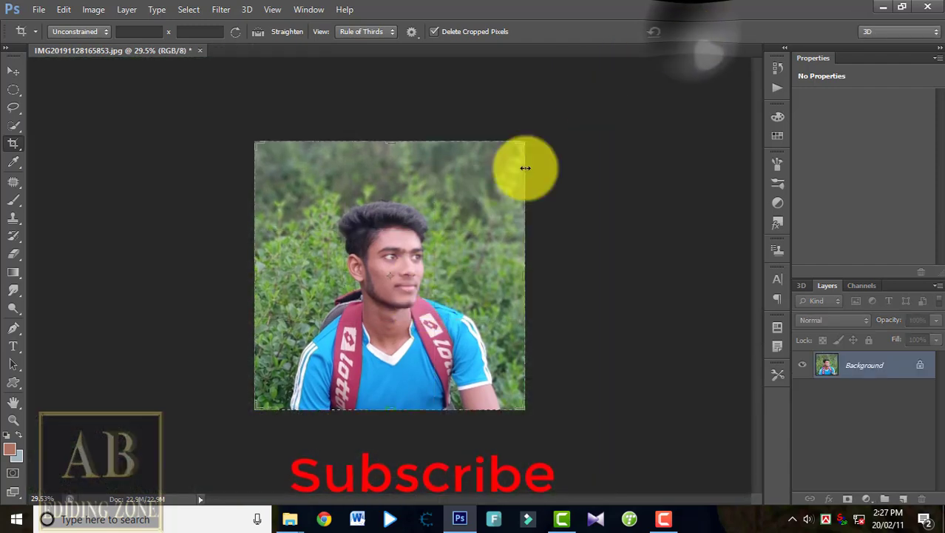
- Select the man's head, neck, shirt, backpack straps and arm with the Quick Selection tool and a 75 px brush
key("ctrl+0")
scroll(453, 289, "down", 3)
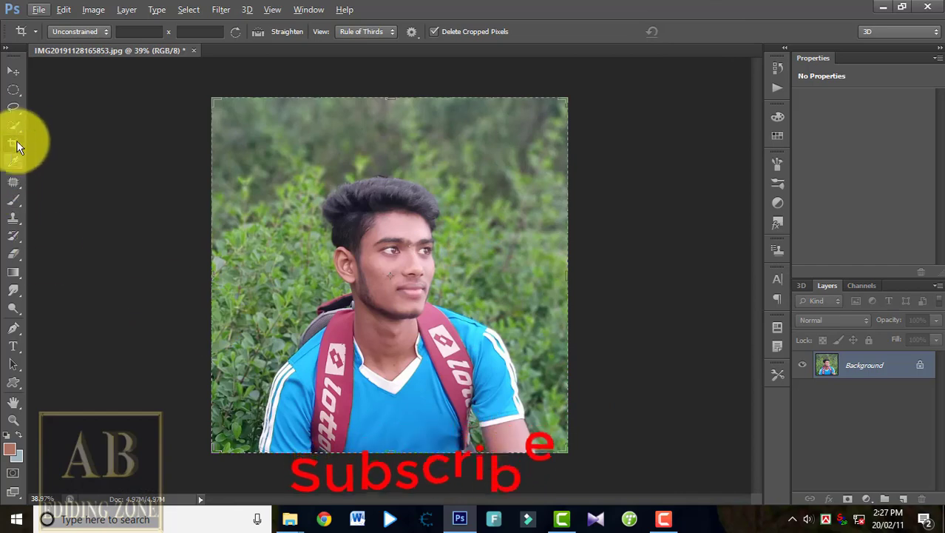
left_click_drag(17, 130, 80, 121)
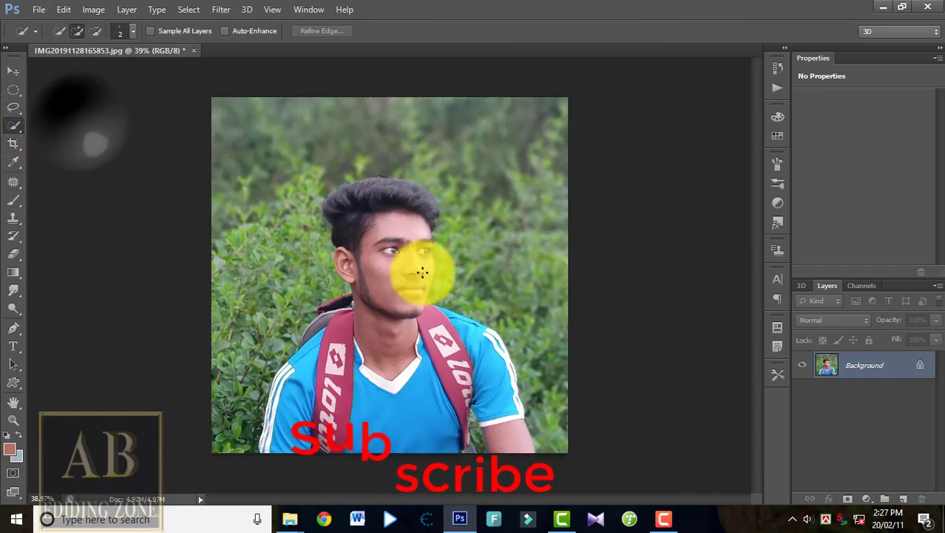
scroll(392, 271, "up", 2)
left_click_drag(392, 271, 405, 273)
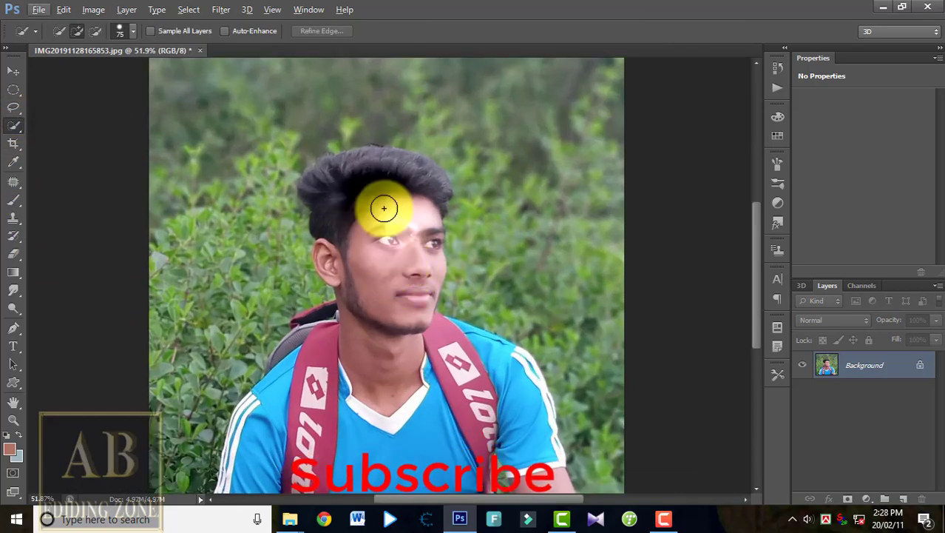
mouse_move(384, 208)
left_mouse_down()
mouse_move(362, 179)
mouse_move(392, 178)
mouse_move(409, 193)
mouse_move(337, 195)
mouse_move(384, 380)
left_mouse_up()
scroll(392, 370, "down", 2)
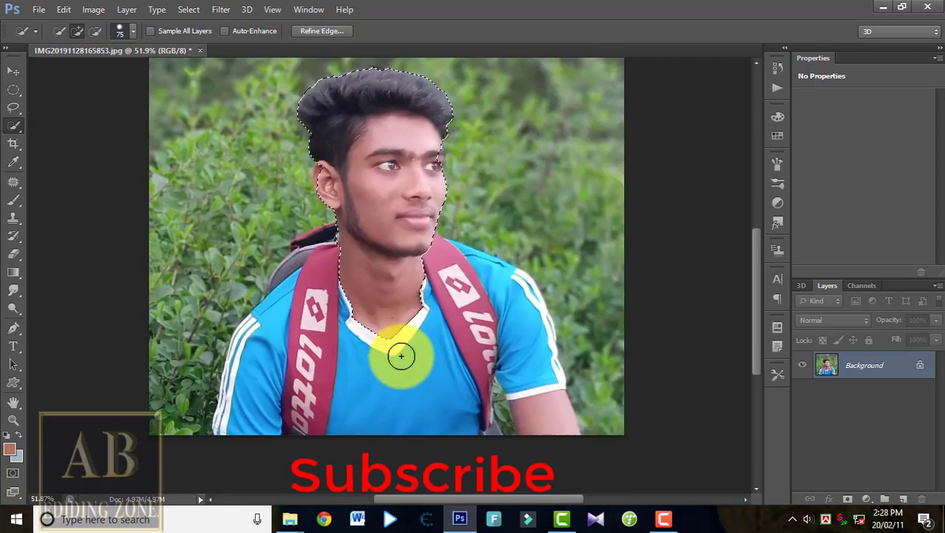
mouse_move(431, 267)
left_mouse_down()
mouse_move(480, 350)
mouse_move(517, 350)
mouse_move(542, 415)
left_mouse_up()
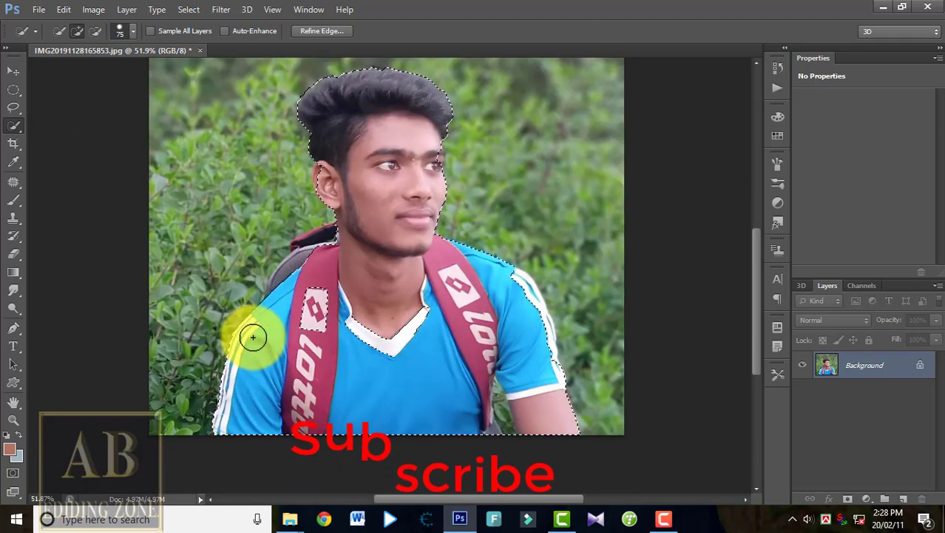
- Add the grey strap and the dark red part of the backpack behind the shoulder to the selection, reducing the brush size
scroll(285, 295, "up", 5)
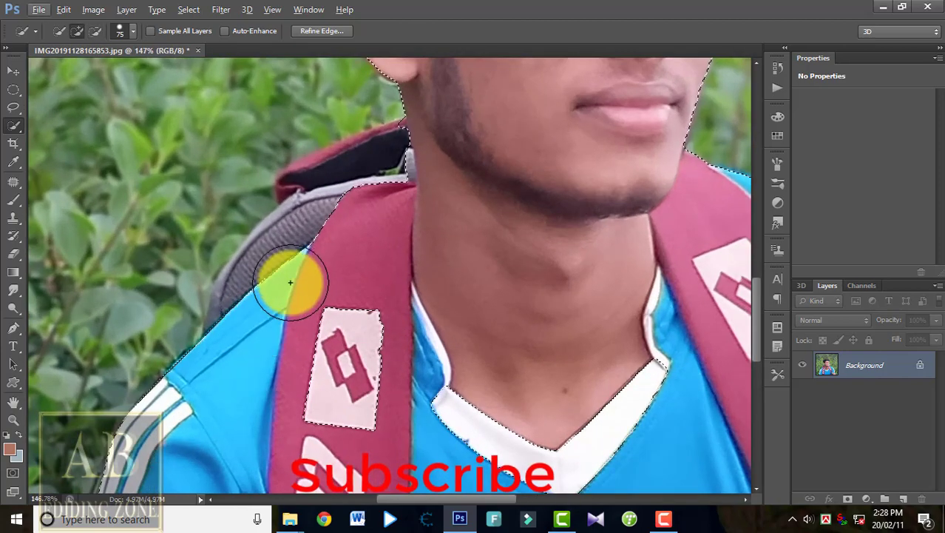
mouse_move(290, 282)
left_mouse_down()
mouse_move(280, 277)
mouse_move(255, 306)
mouse_move(298, 245)
mouse_move(203, 293)
mouse_move(171, 289)
mouse_move(175, 273)
left_mouse_up()
scroll(344, 150, "up", 2)
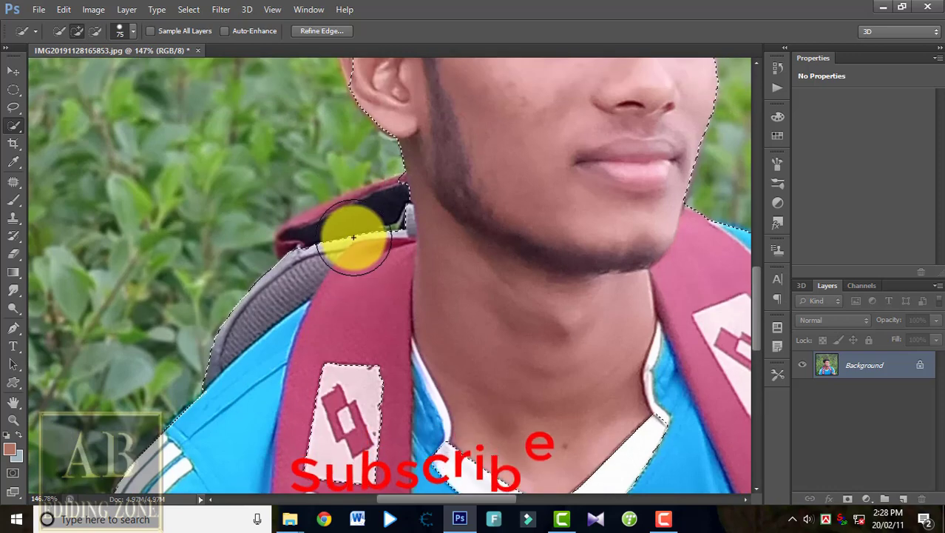
right_click(341, 245, "alt")
left_click_drag(341, 245, 338, 221)
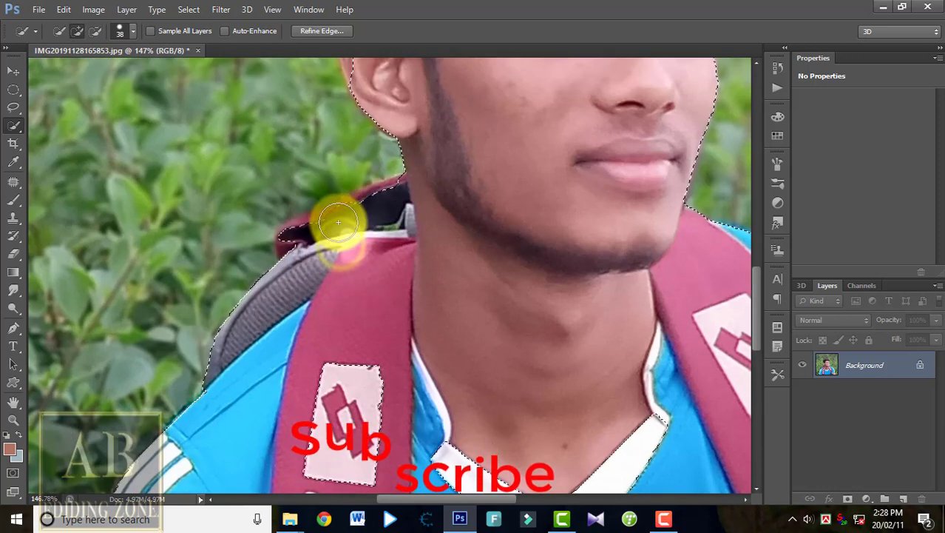
right_click(303, 240, "alt")
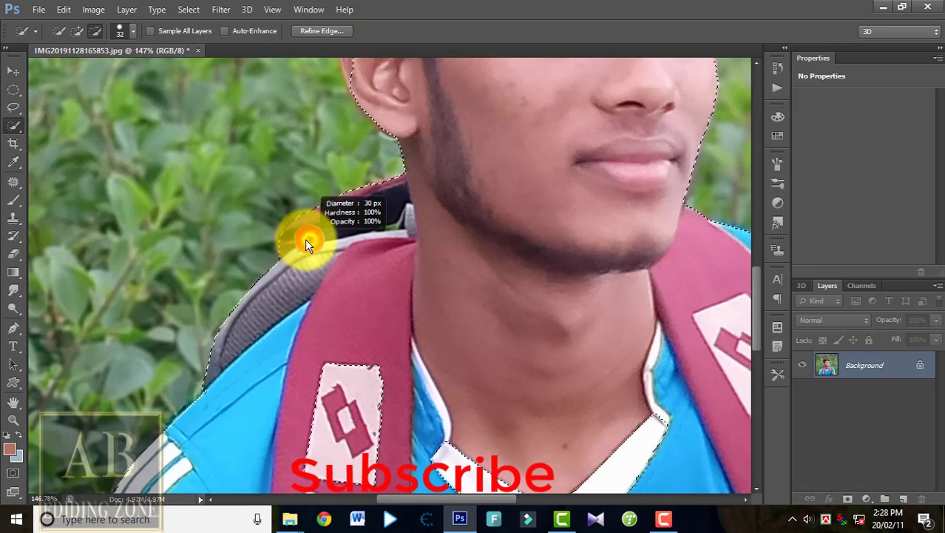
- Refine the selection edge around the ear, the hair and the far eye with a 30 px brush
scroll(321, 253, "up", 4)
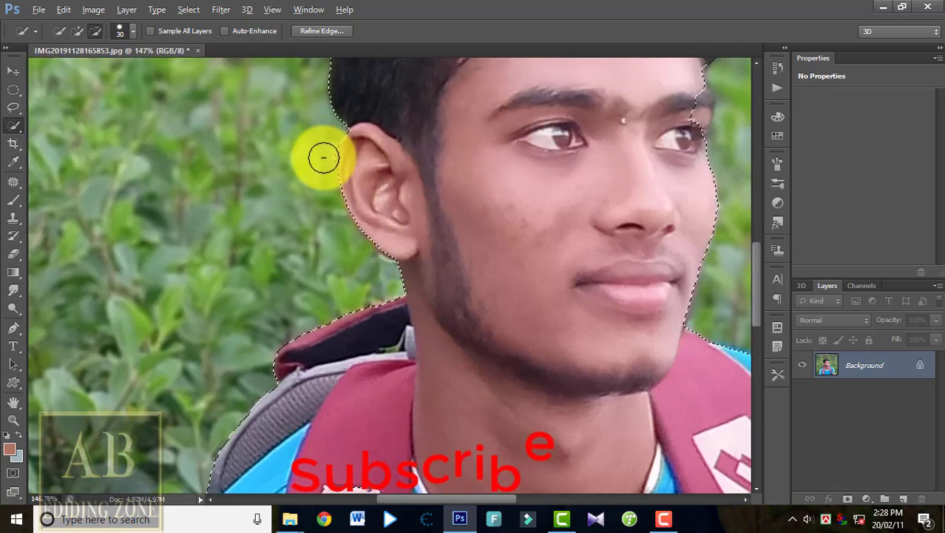
scroll(686, 354, "up", 3)
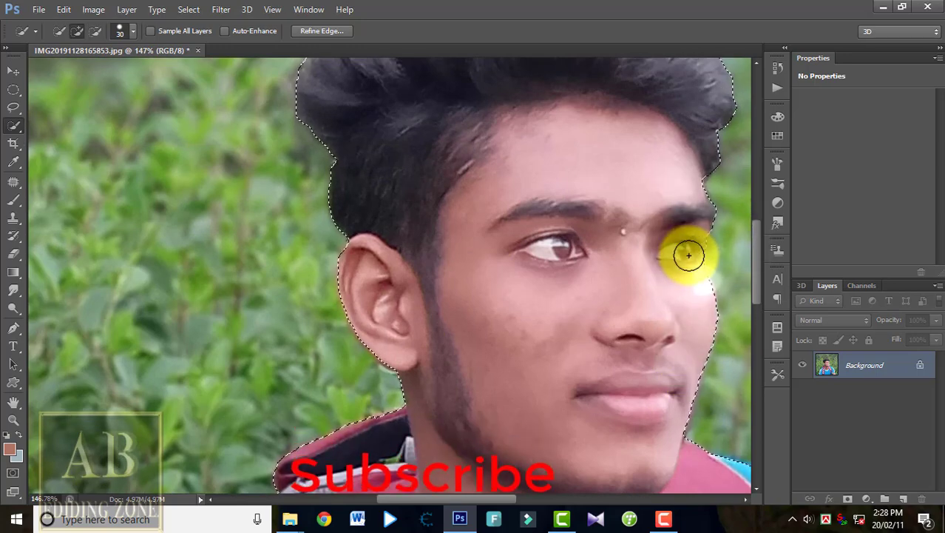
scroll(727, 152, "up", 4)
scroll(373, 312, "down", 3)
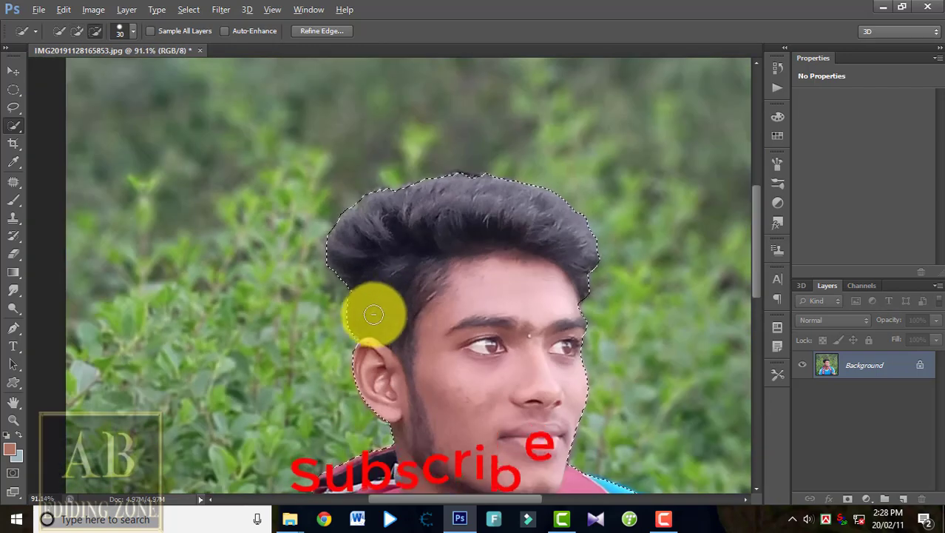
scroll(395, 345, "down", 2)
scroll(403, 346, "down", 2)
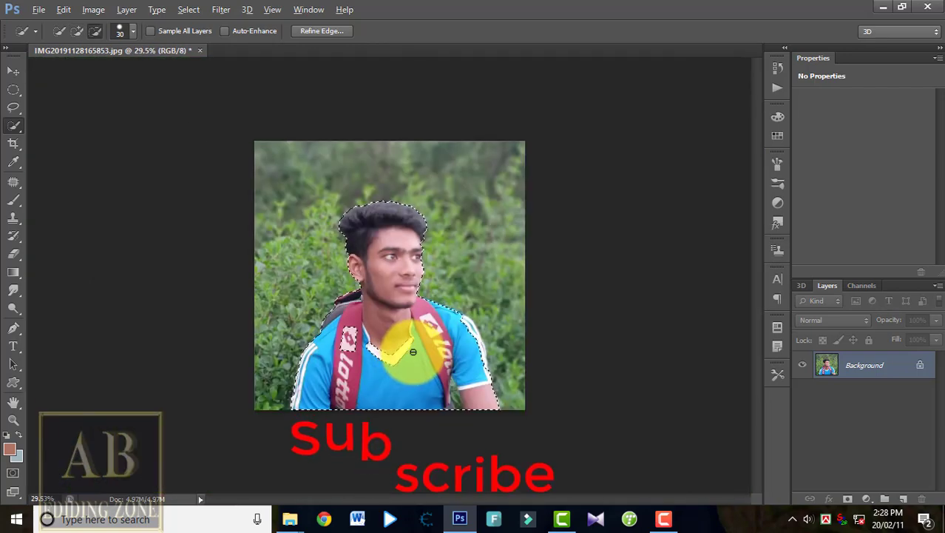
- Add the white shirt collar and the logo patch on the backpack strap to the selection
scroll(405, 361, "up", 4)
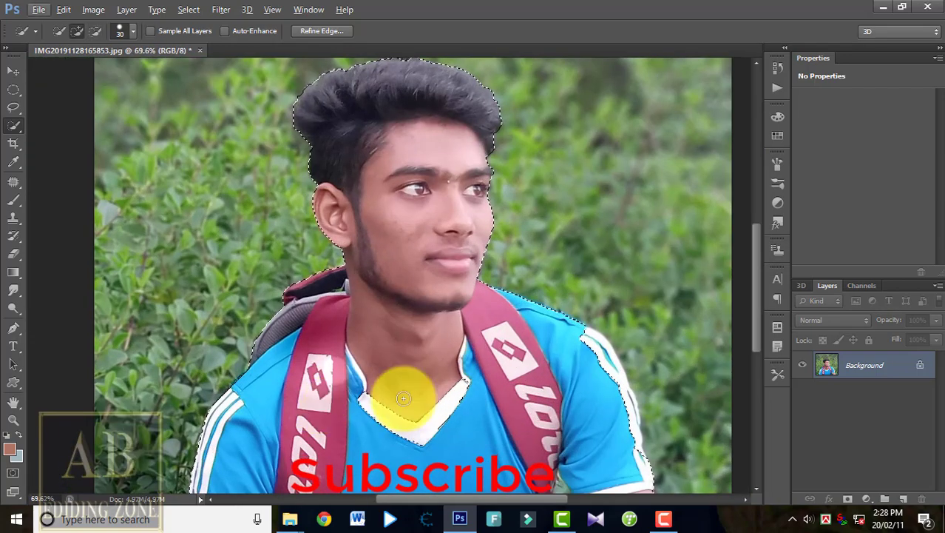
scroll(458, 392, "down", 1)
scroll(485, 444, "up", 3)
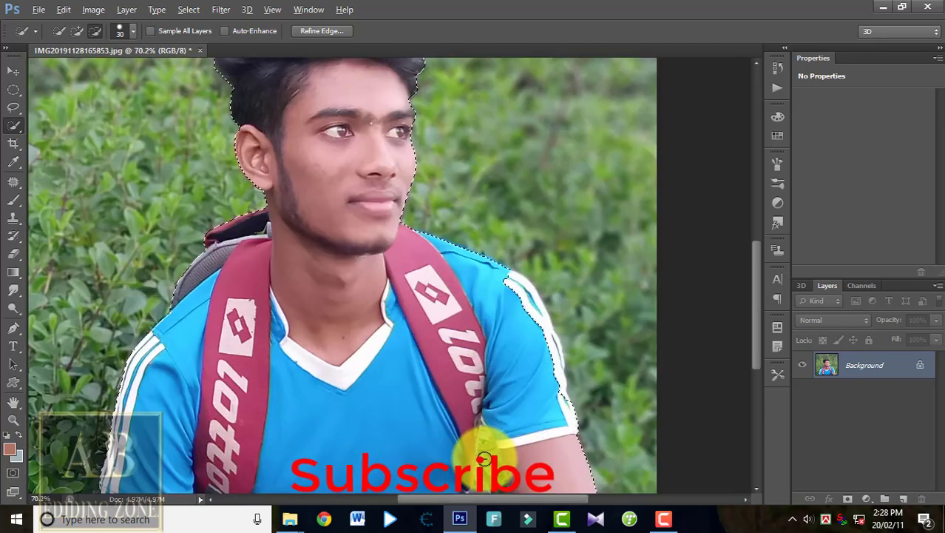
- Subtract the green foliage gap between the backpack strap and the arm from the selection, using 16 px and 2 px brushes
scroll(494, 449, "down", 3)
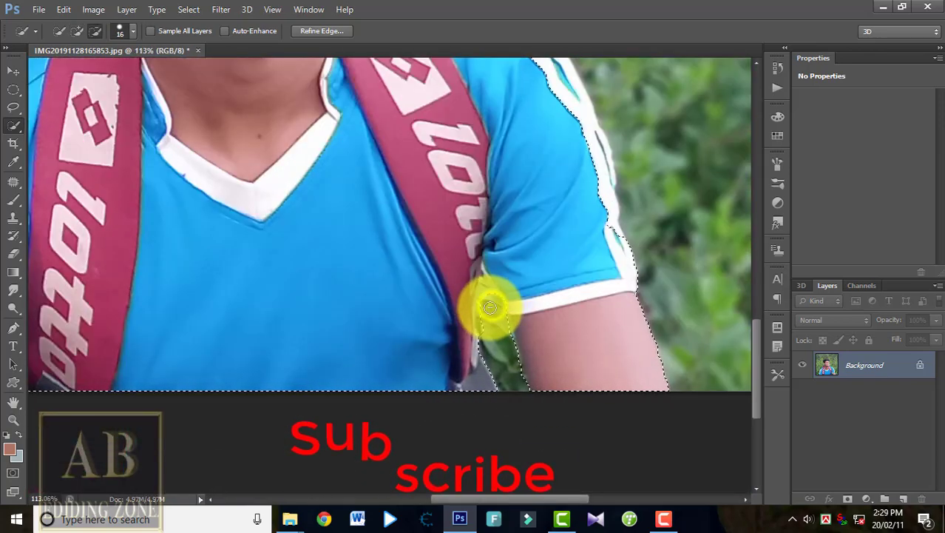
scroll(491, 307, "up", 6)
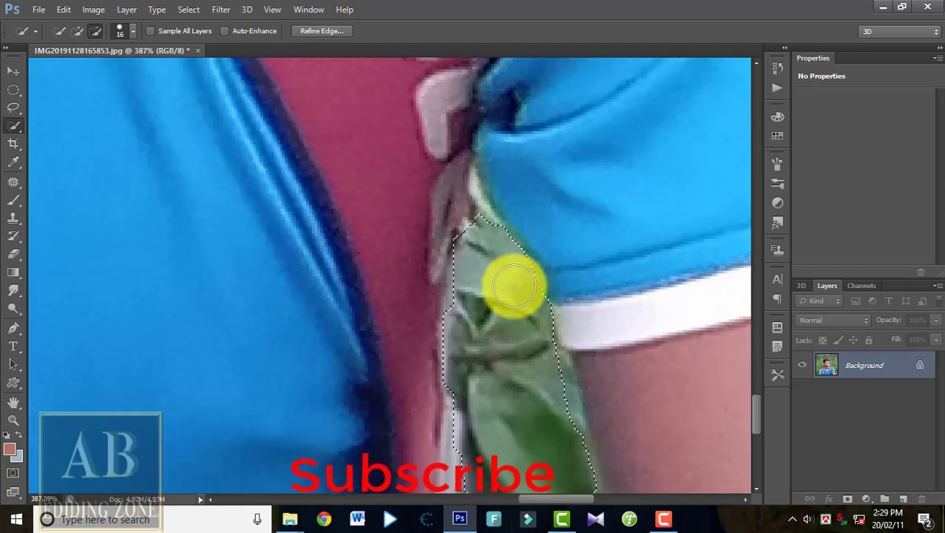
scroll(528, 325, "down", 2)
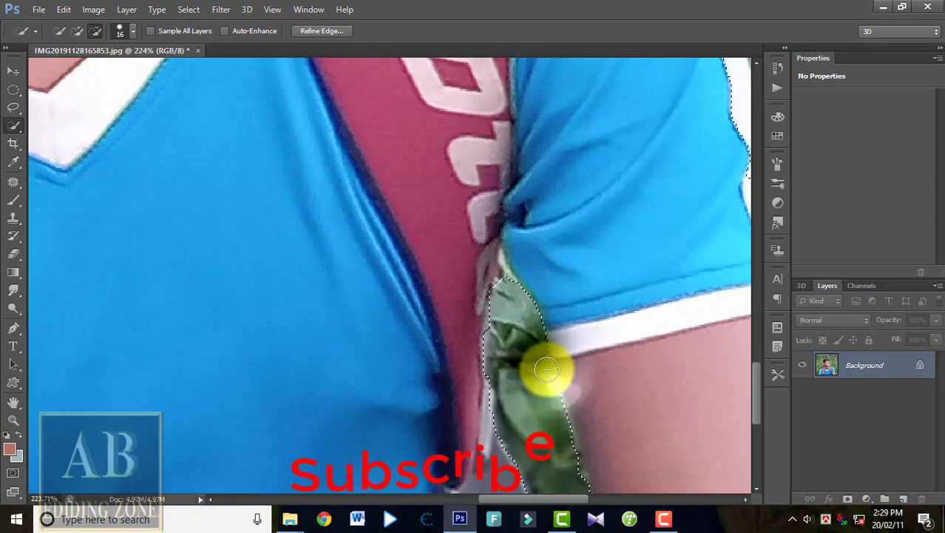
scroll(512, 355, "up", 5)
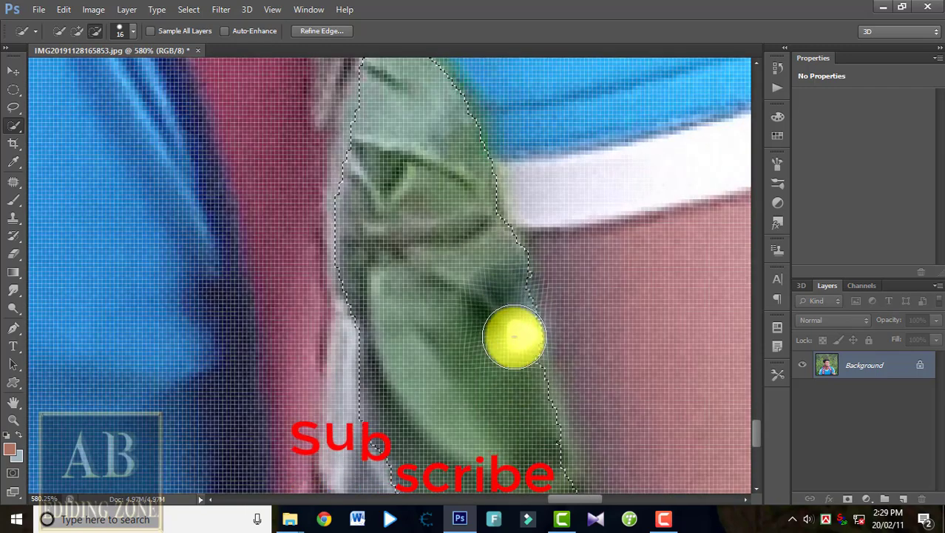
scroll(514, 336, "down", 2)
scroll(523, 370, "down", 2)
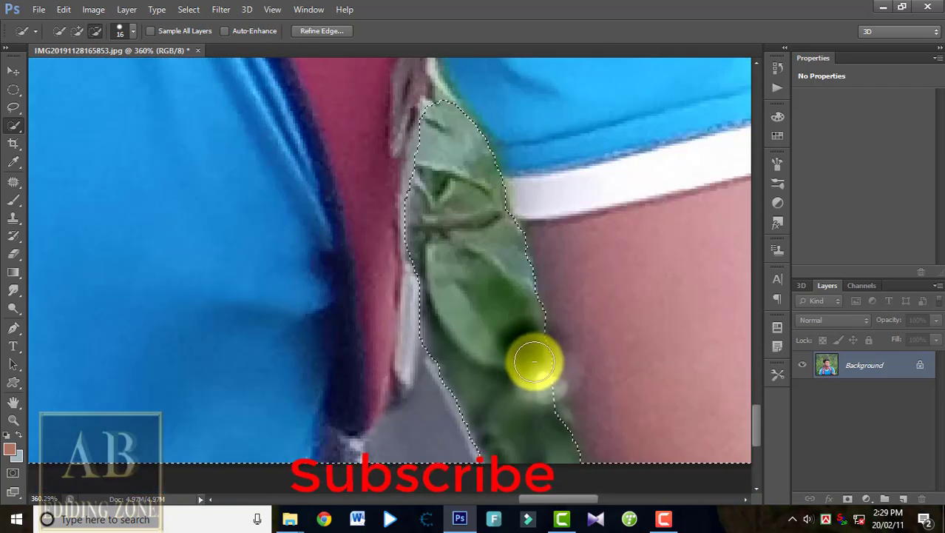
scroll(460, 344, "up", 5)
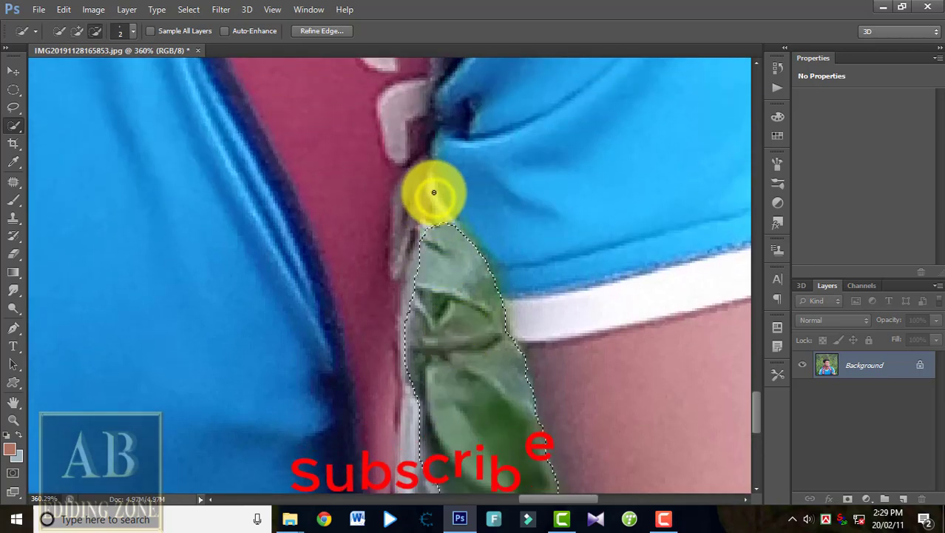
left_click_drag(434, 193, 439, 216)
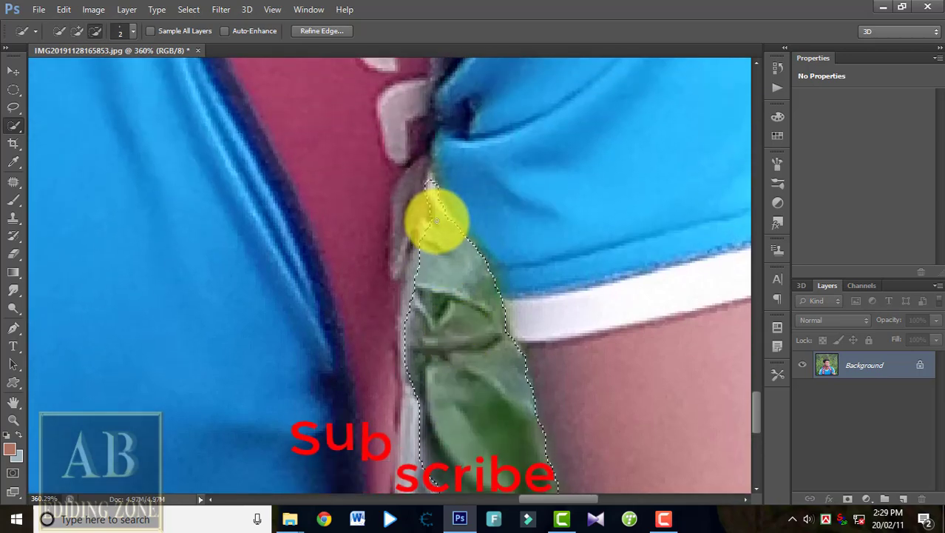
- Subtract the small green gap in the backpack beside the neck from the selection with a 2 px brush
scroll(436, 220, "down", 8)
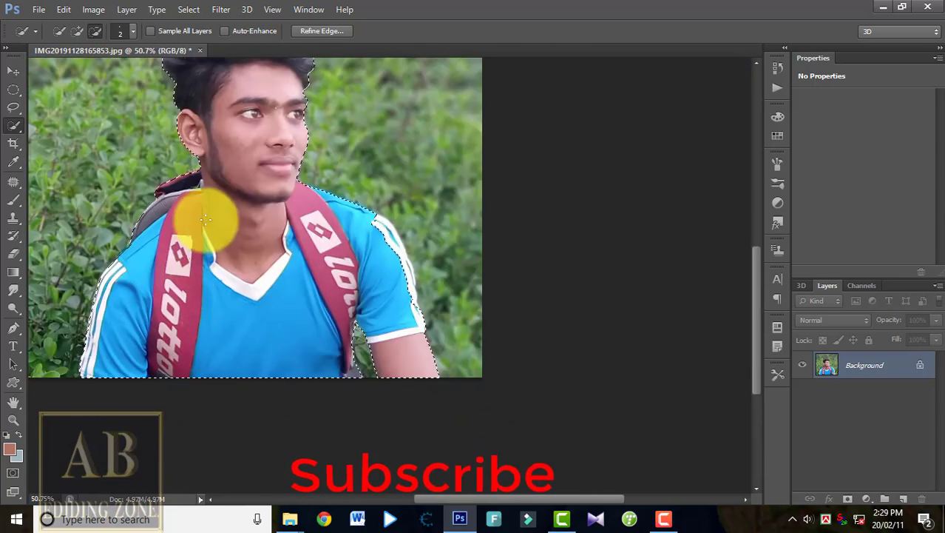
scroll(205, 219, "up", 8)
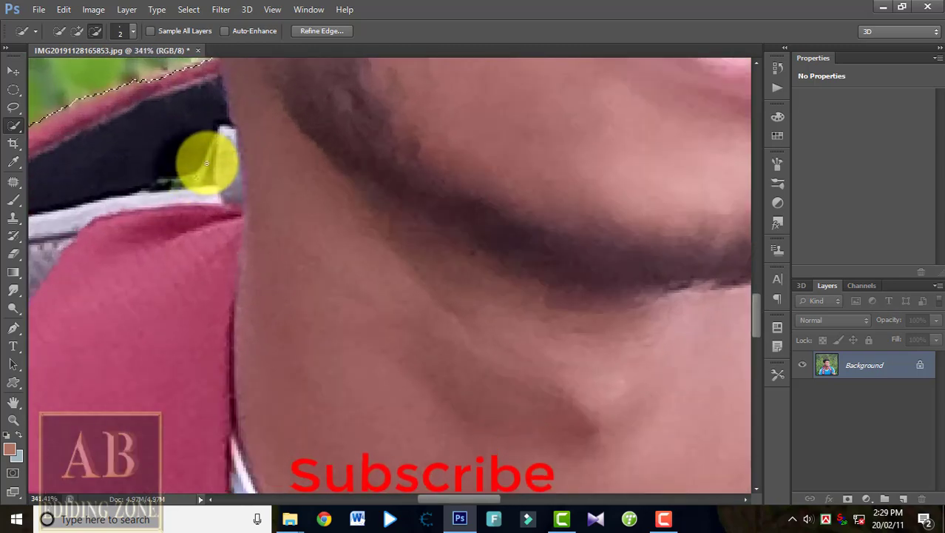
left_click_drag(206, 162, 188, 182)
scroll(161, 180, "down", 6)
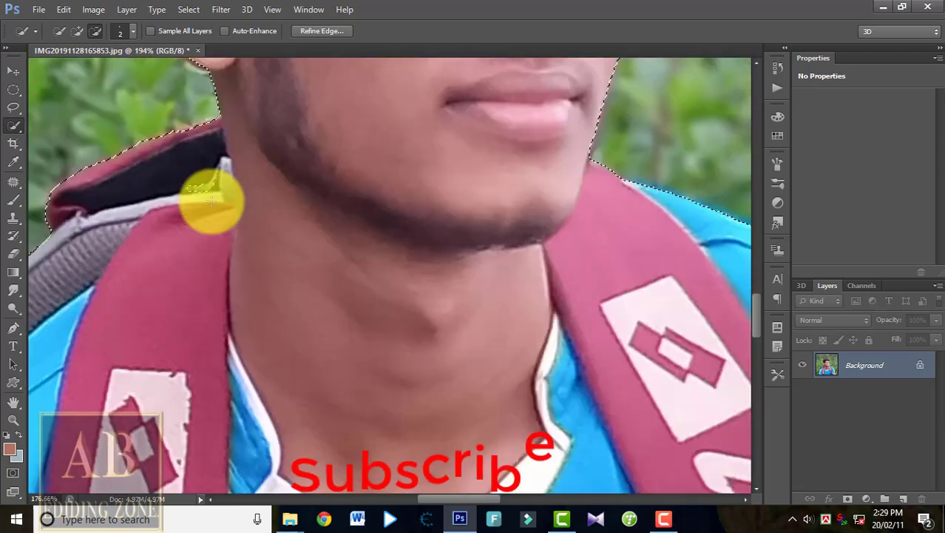
- Add the white stripes on the shirt's far shoulder and sleeve to the selection with a 39 px brush
scroll(419, 263, "up", 2)
scroll(418, 263, "up", 1)
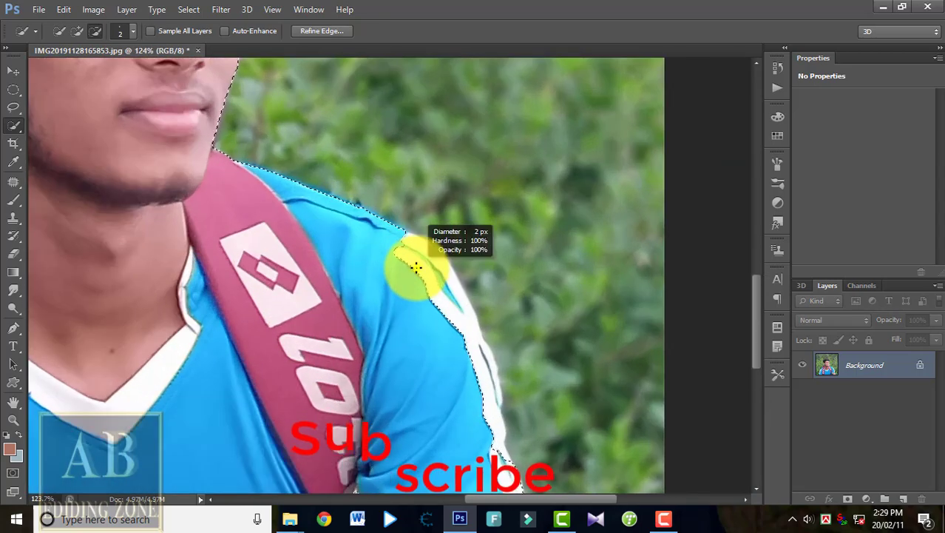
mouse_move(434, 275)
left_mouse_down()
mouse_move(416, 268)
mouse_move(435, 338)
left_mouse_up()
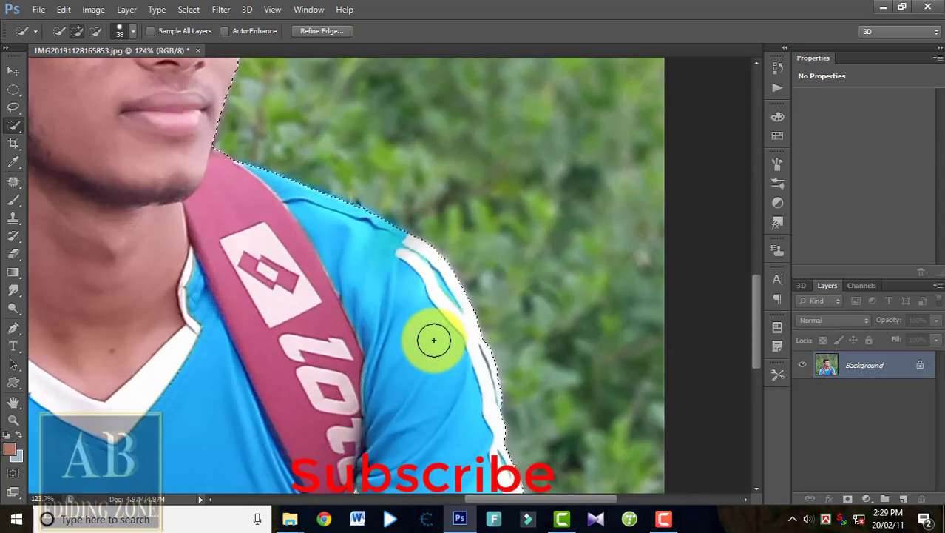
- Copy the selected man onto a new layer and reload his outline as the selection
scroll(441, 363, "down", 3)
scroll(446, 385, "down", 3)
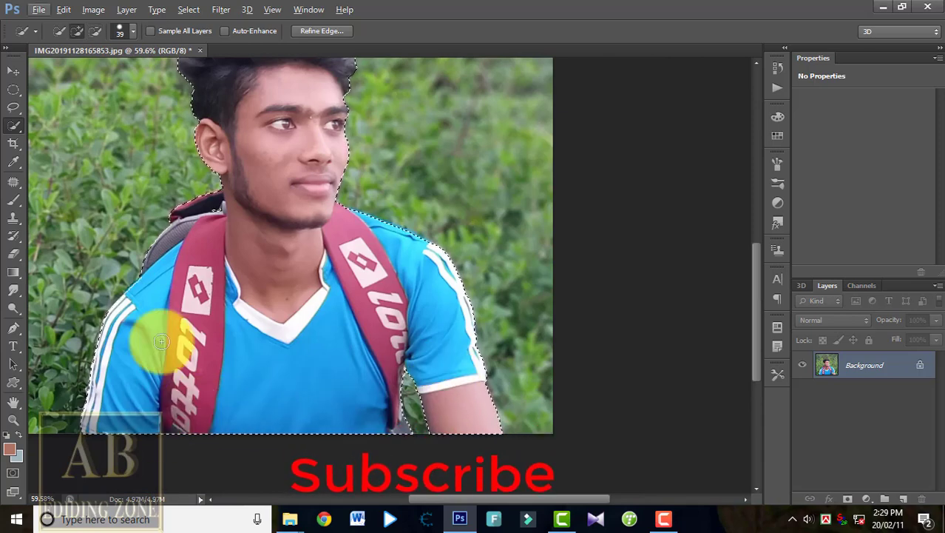
scroll(270, 218, "down", 2)
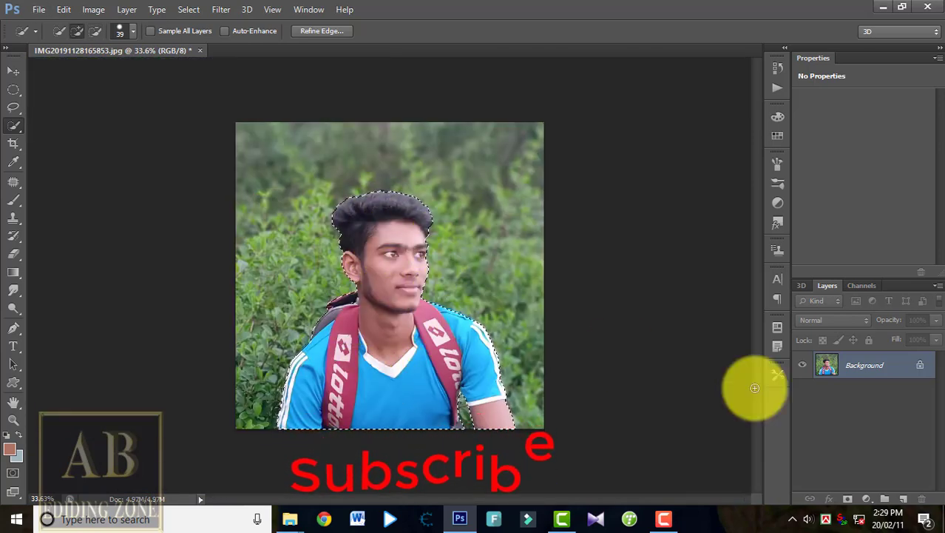
key("ctrl+j")
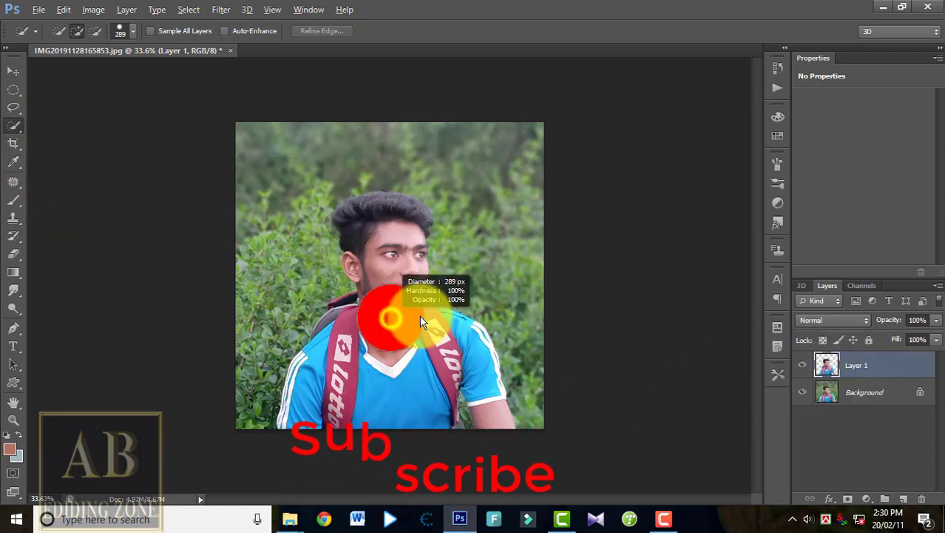
key("ctrl+a")
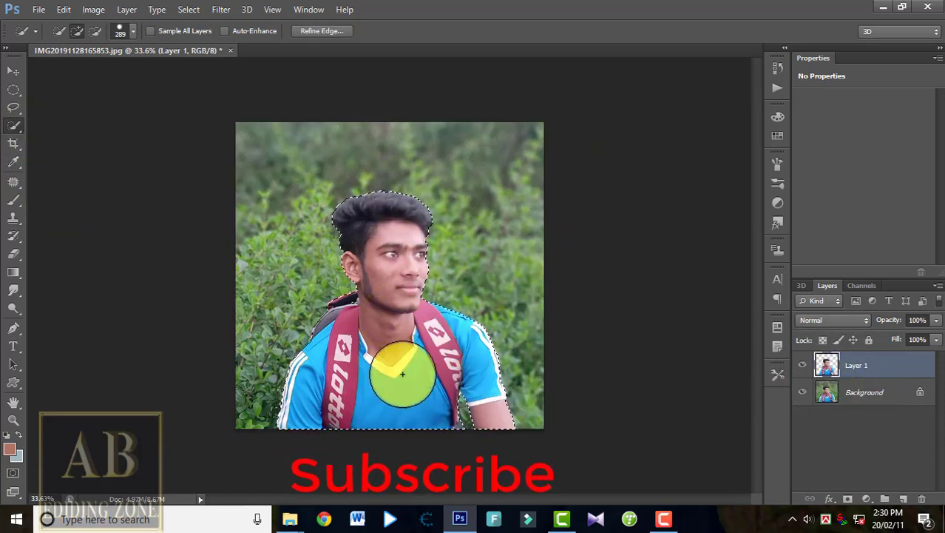
- Convert the locked Background into a regular layer with Normal mode and 100% opacity
left_click(832, 396)
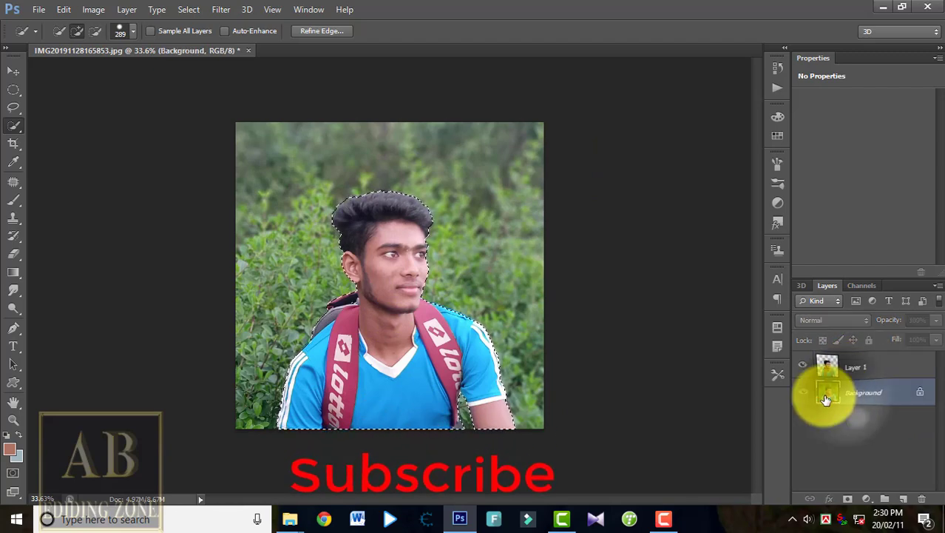
right_click(875, 397)
left_click(846, 236)
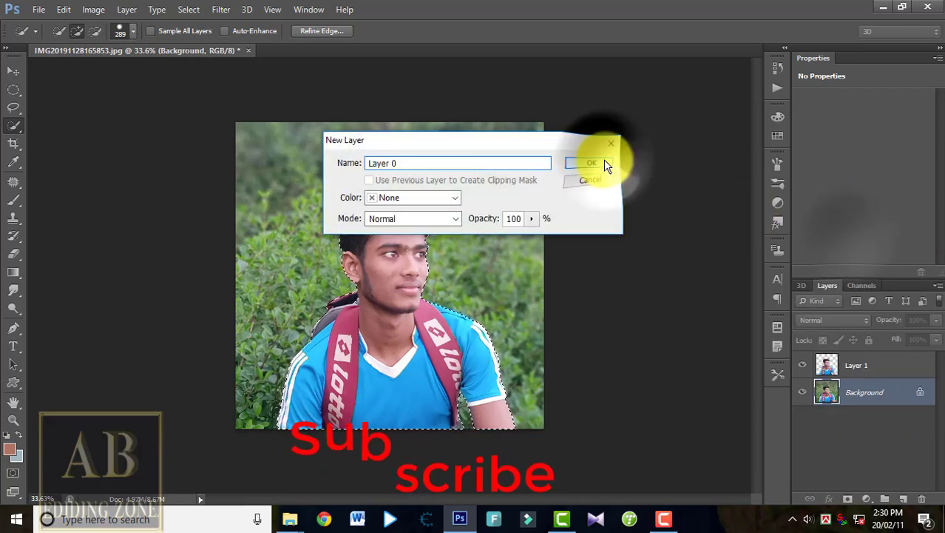
left_click(604, 162)
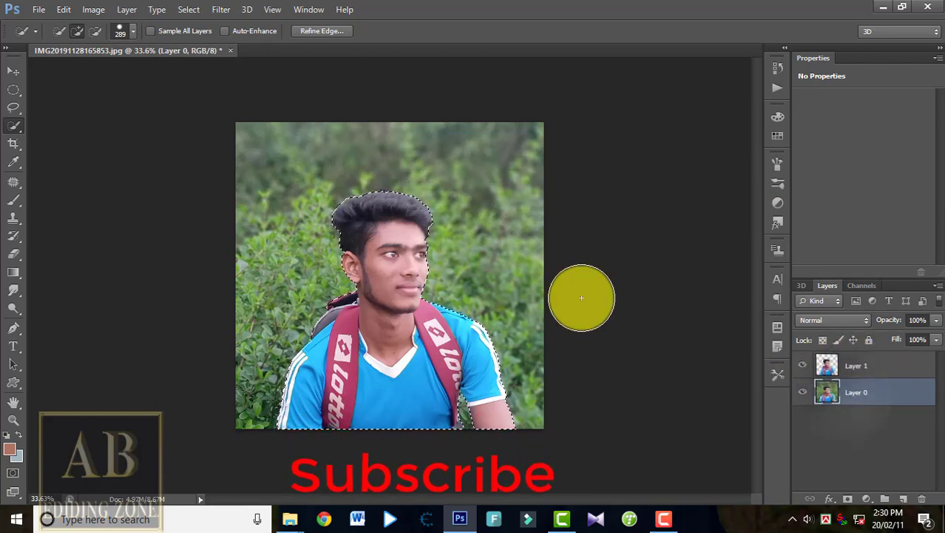
- Delete the selected man from the original photo layer and hide the cutout layer
key("Delete")
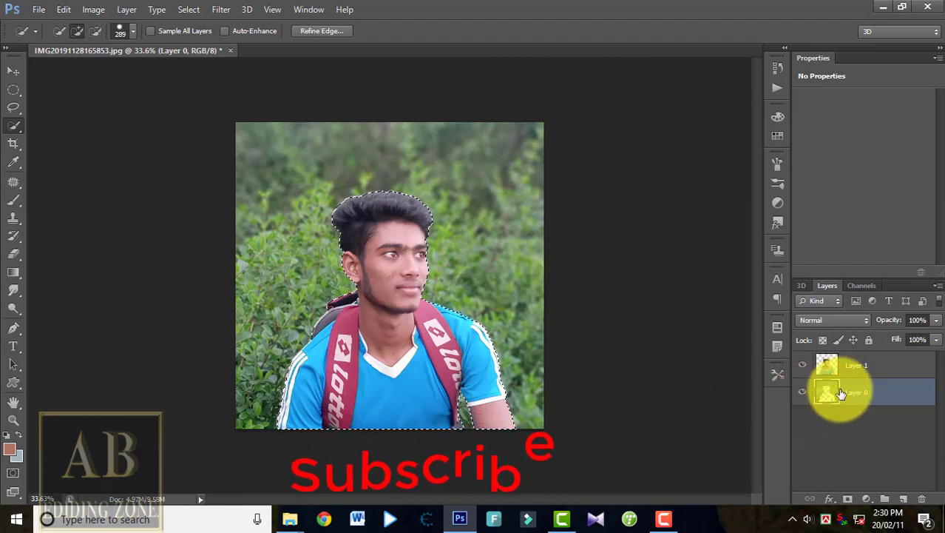
left_click(803, 365)
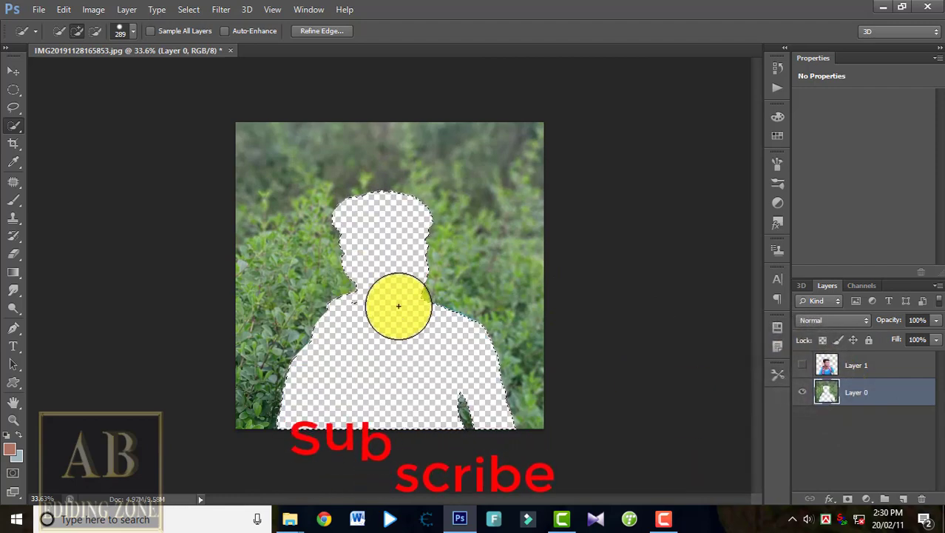
- Fill the man-shaped hole with Content-Aware contents in Normal mode at 100% opacity
left_click(14, 108)
right_click(15, 106)
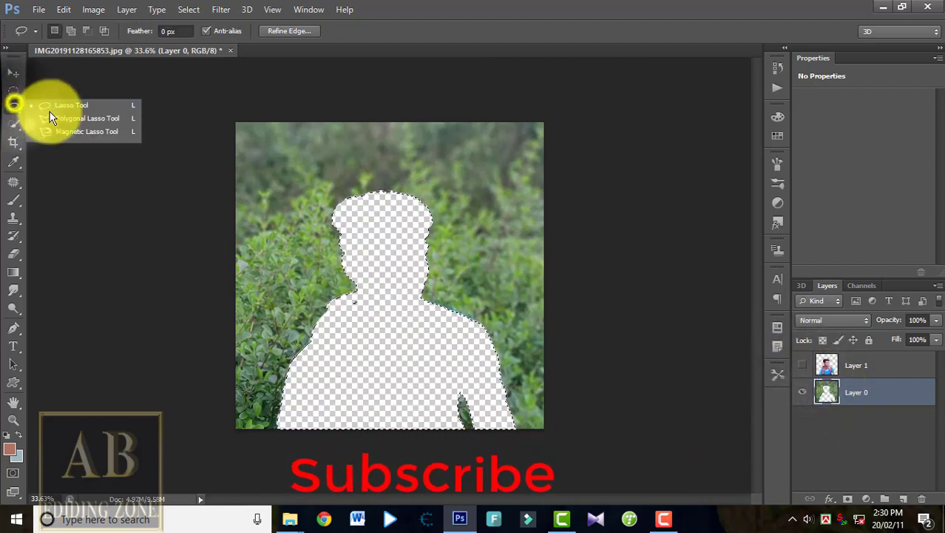
left_click(63, 106)
right_click(314, 200)
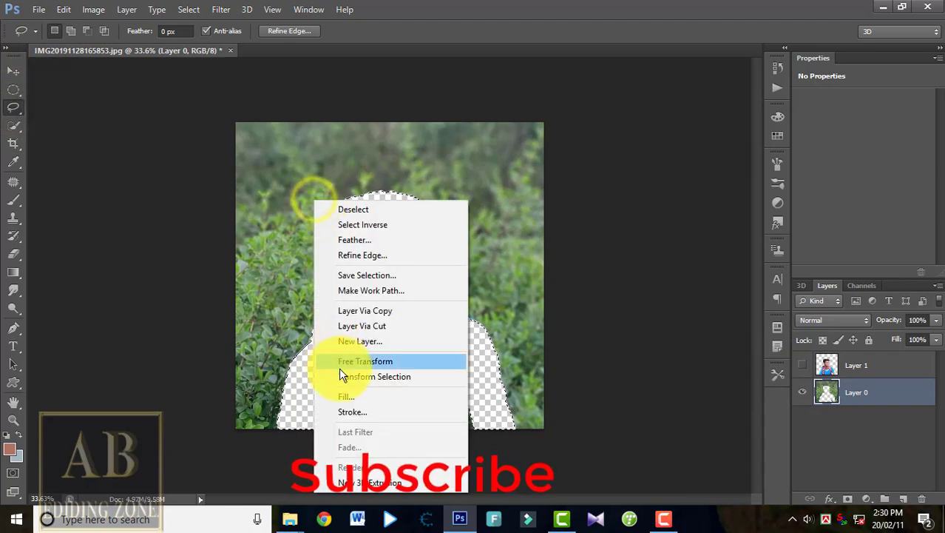
left_click(348, 396)
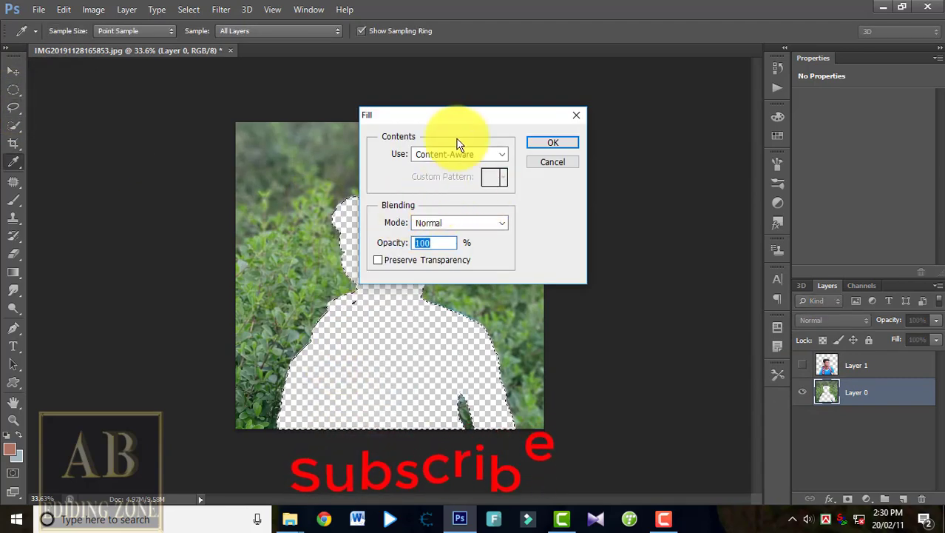
left_click(559, 139)
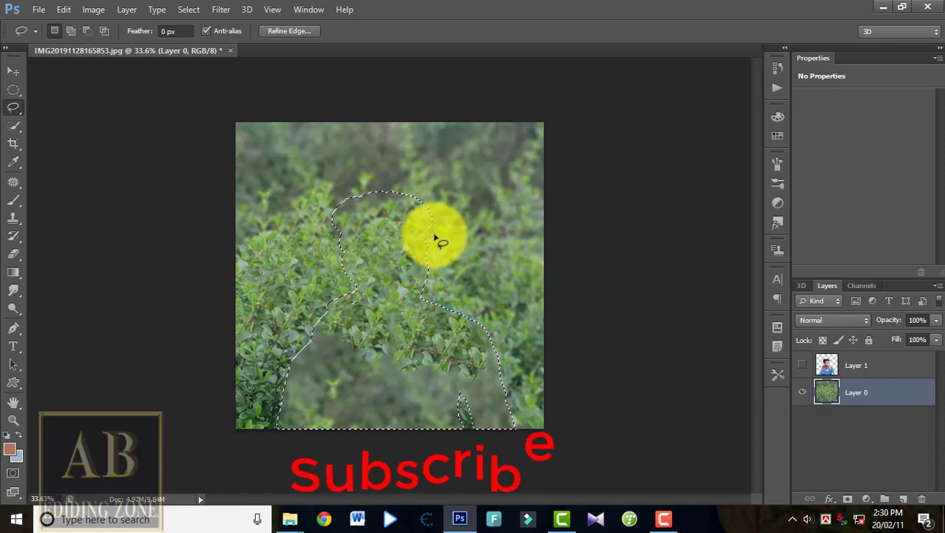
- Deselect and clone foliage over the seam along the head outline's top and ear side with a 201 px Clone Stamp
left_click_drag(8, 217, 47, 215)
scroll(282, 286, "up", 1)
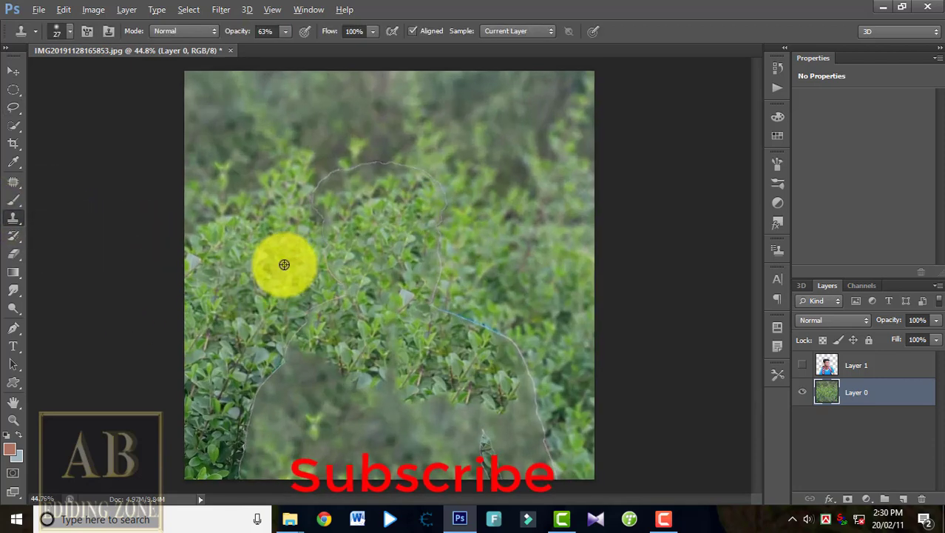
left_click_drag(318, 265, 320, 263)
scroll(318, 252, "up", 5)
scroll(301, 224, "up", 1)
left_click_drag(268, 294, 256, 293)
mouse_move(289, 323)
left_mouse_down()
mouse_move(350, 316)
mouse_move(347, 305)
mouse_move(350, 327)
mouse_move(322, 247)
mouse_move(279, 175)
mouse_move(357, 153)
mouse_move(334, 170)
mouse_move(350, 235)
mouse_move(389, 232)
mouse_move(354, 246)
mouse_move(499, 225)
mouse_move(415, 233)
left_mouse_up()
scroll(280, 174, "up", 2)
left_click(333, 170, "alt")
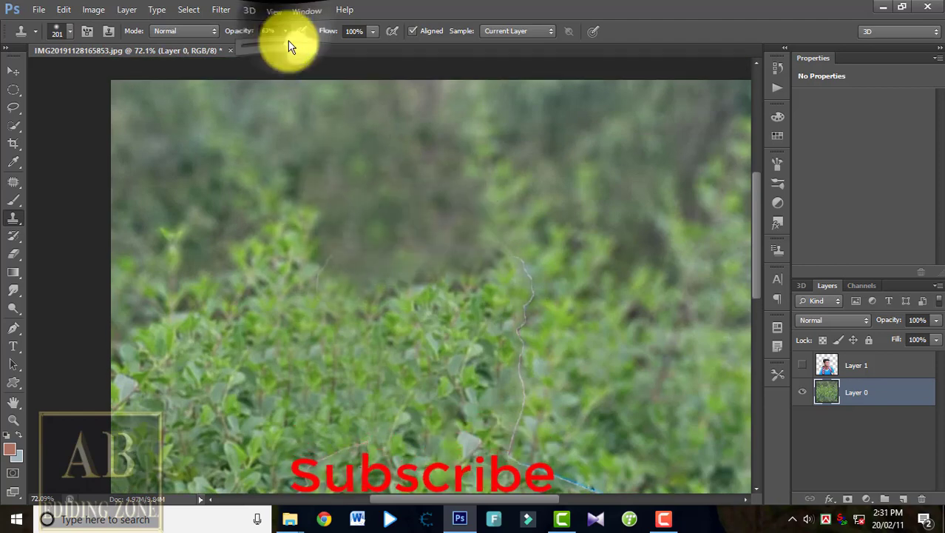
- Set the Clone Stamp opacity to 100% and cover the remaining seams along the face side of the head outline
left_click(271, 294, "alt")
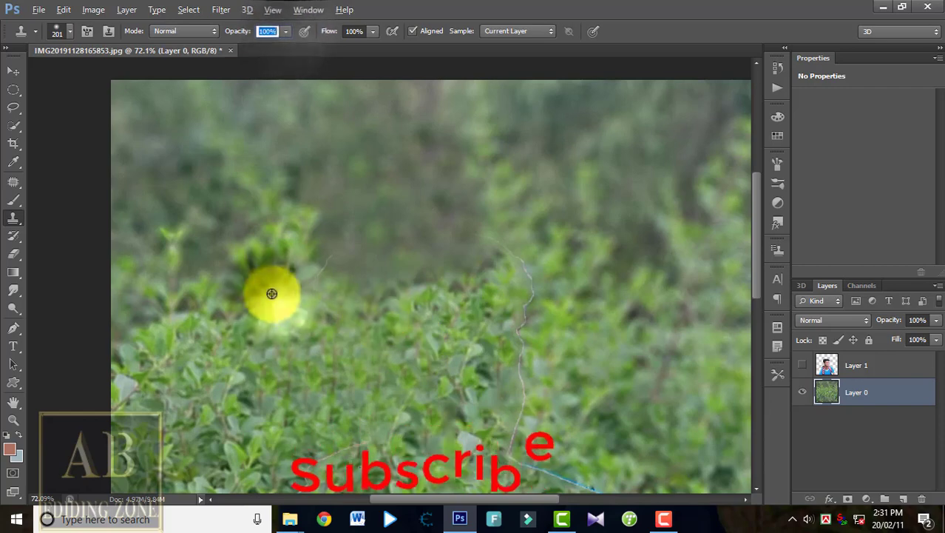
left_click(318, 275)
left_click(570, 286, "alt")
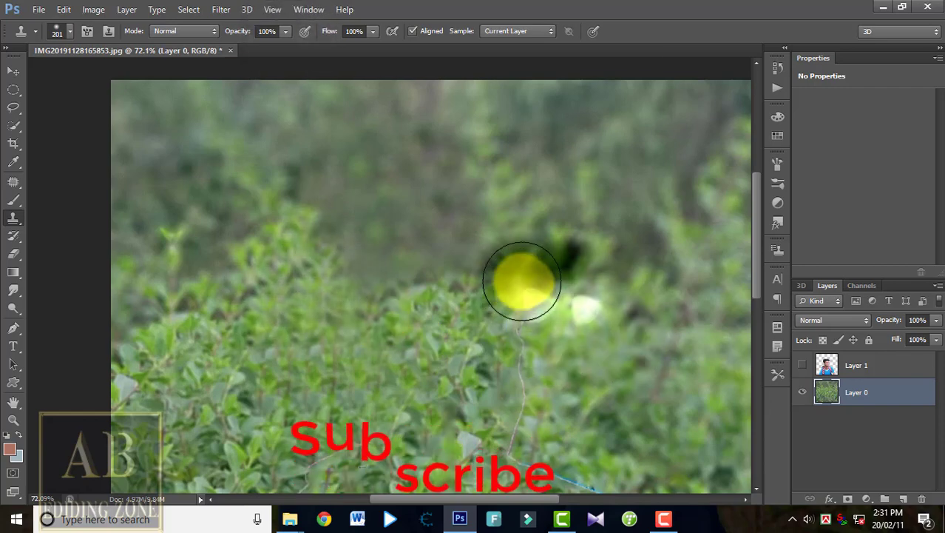
left_click_drag(521, 308, 528, 268)
left_click(534, 220, "alt")
scroll(584, 437, "down", 2)
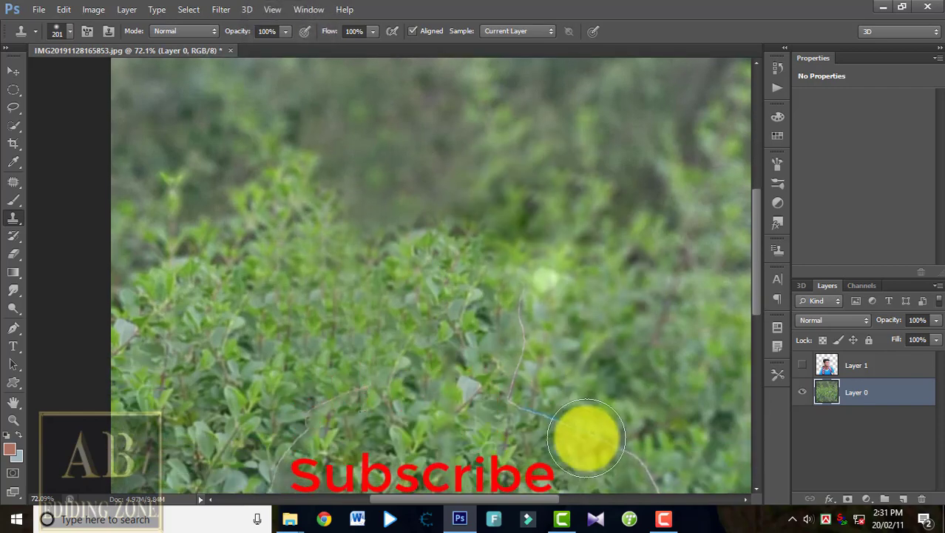
left_click_drag(528, 296, 521, 378)
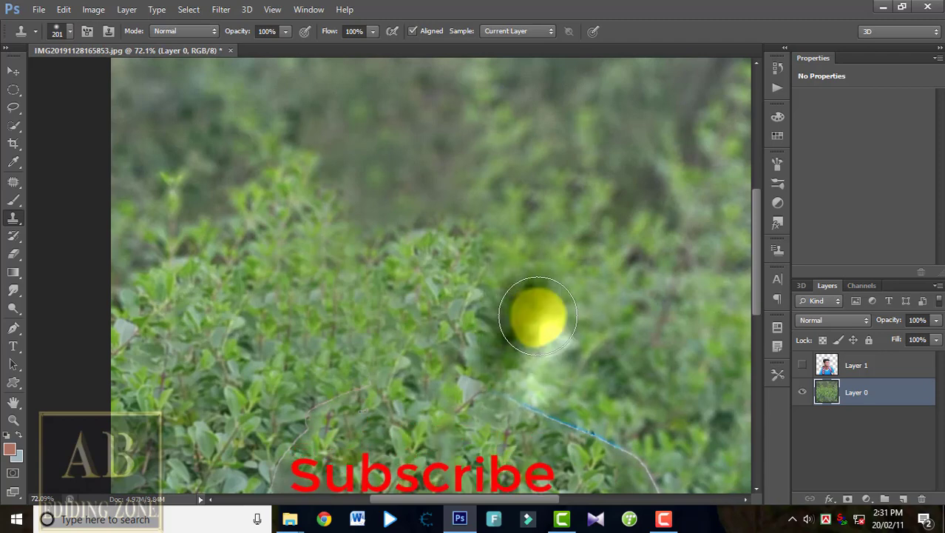
- Clone foliage over the blue and white seam along the outline of the shoulder and arm on the face side
scroll(529, 322, "down", 2)
left_click(507, 324, "alt")
mouse_move(532, 345)
left_mouse_down()
mouse_move(584, 346)
mouse_move(529, 344)
mouse_move(614, 372)
left_mouse_up()
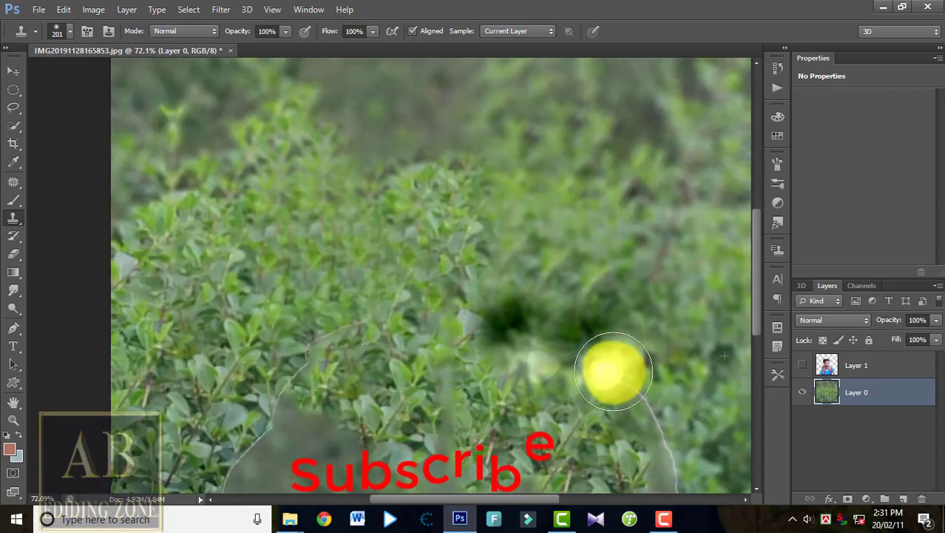
scroll(621, 354, "down", 8)
scroll(667, 371, "up", 5)
left_click(560, 328, "alt")
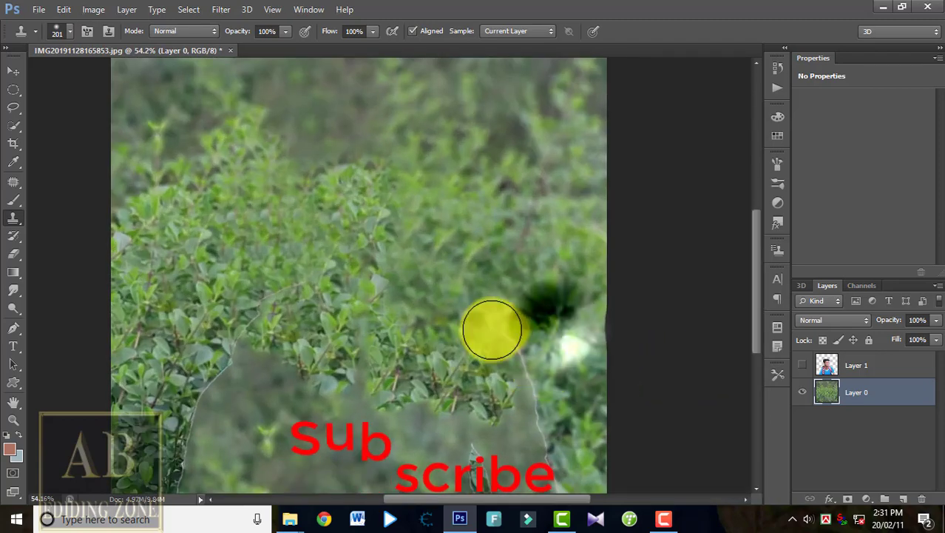
mouse_move(493, 327)
left_mouse_down()
mouse_move(520, 351)
mouse_move(523, 376)
mouse_move(512, 334)
mouse_move(551, 402)
mouse_move(542, 433)
mouse_move(550, 389)
mouse_move(484, 317)
mouse_move(527, 412)
mouse_move(527, 358)
mouse_move(565, 476)
left_mouse_up()
left_click(553, 282, "alt")
- Clone foliage over the seam along the backpack-side shoulder and arm outline
left_click(212, 310, "alt")
mouse_move(228, 285)
left_mouse_down()
mouse_move(297, 254)
mouse_move(192, 418)
mouse_move(175, 481)
mouse_move(187, 471)
left_mouse_up()
left_click(154, 384, "alt")
mouse_move(165, 421)
left_mouse_down()
mouse_move(173, 445)
mouse_move(183, 416)
mouse_move(189, 423)
left_mouse_up()
scroll(432, 389, "down", 2)
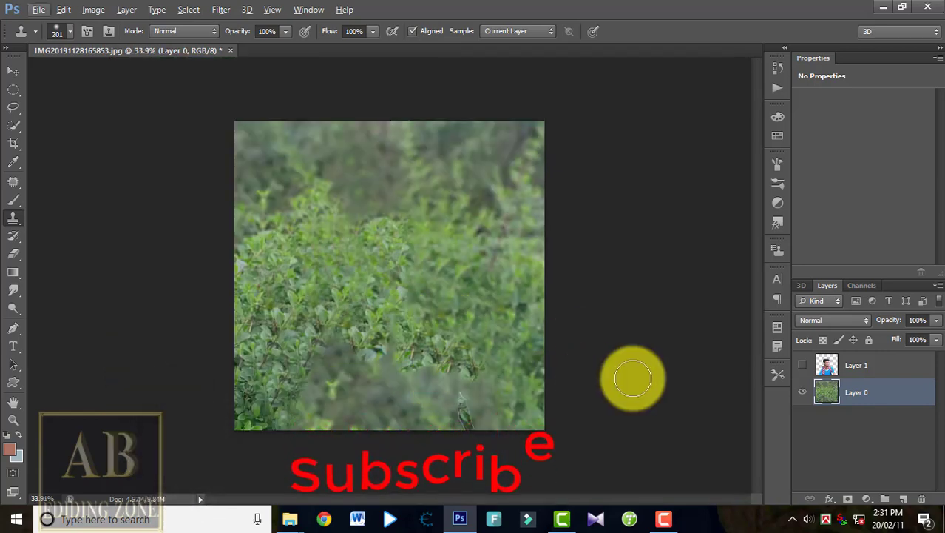
- Show the man's cutout layer again and check how it sits on the cleaned foliage
left_click(802, 364)
scroll(375, 338, "up", 4)
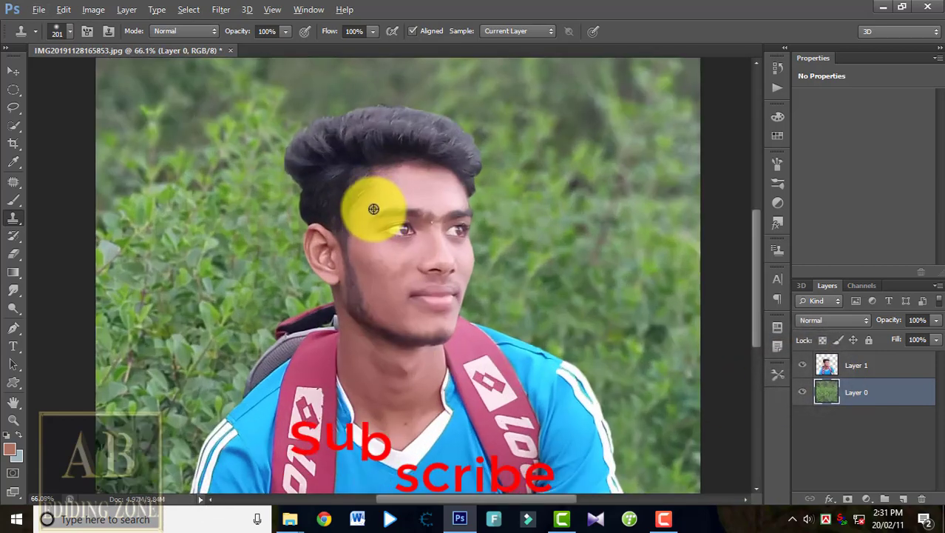
scroll(436, 275, "down", 3)
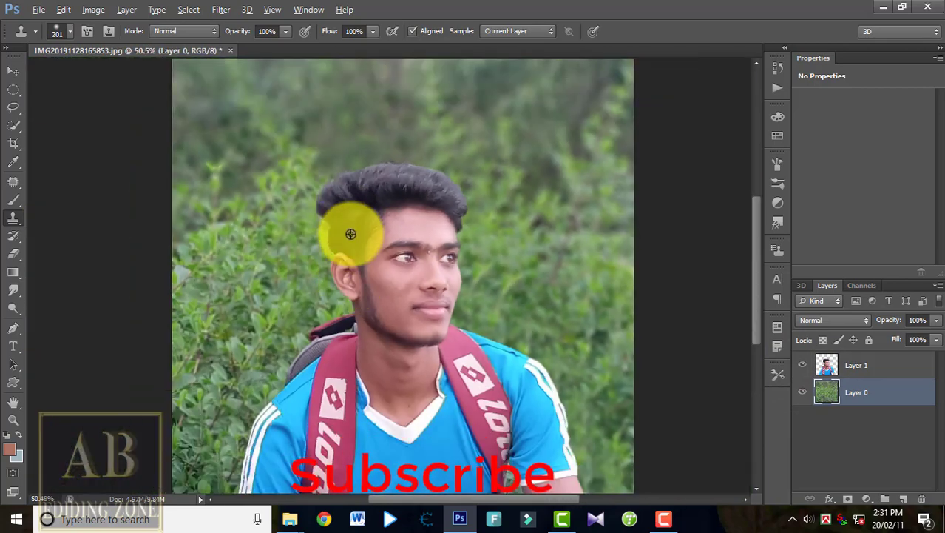
scroll(351, 233, "down", 2)
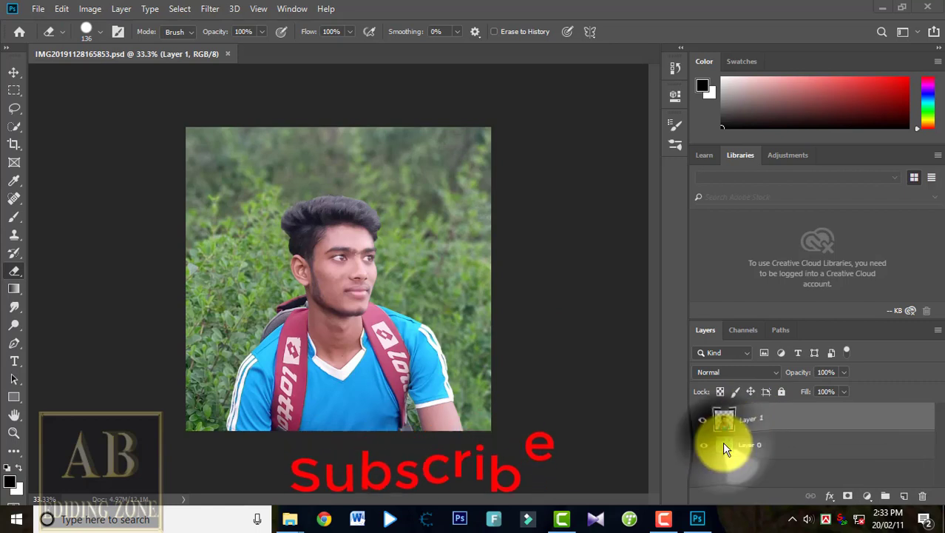
- In the newer Photoshop version, duplicate the foliage layer and open the copy in the Camera Raw Filter
left_click(775, 444)
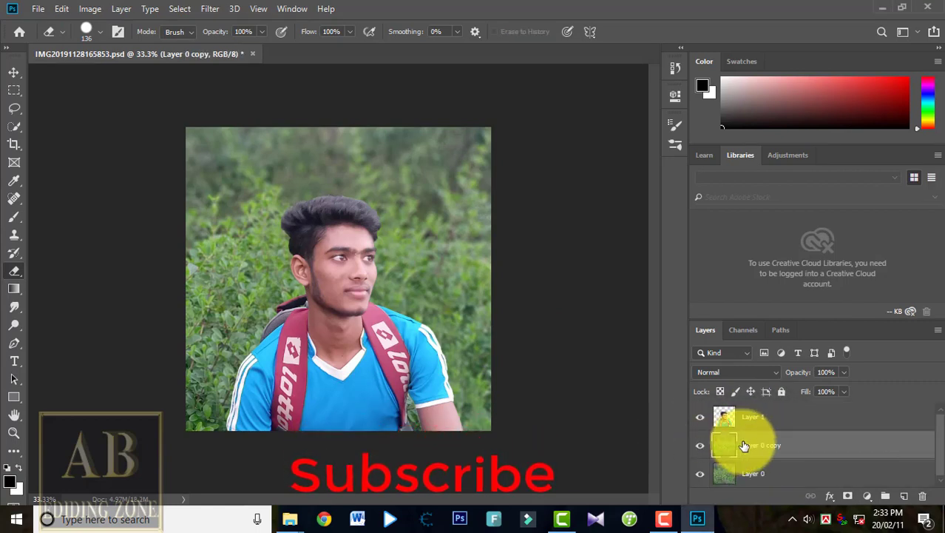
left_click(211, 9)
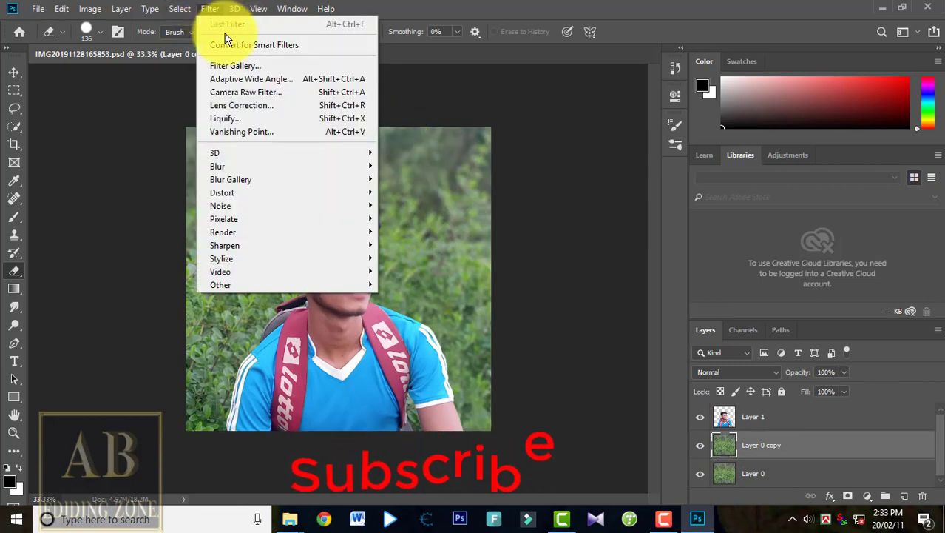
left_click(302, 92)
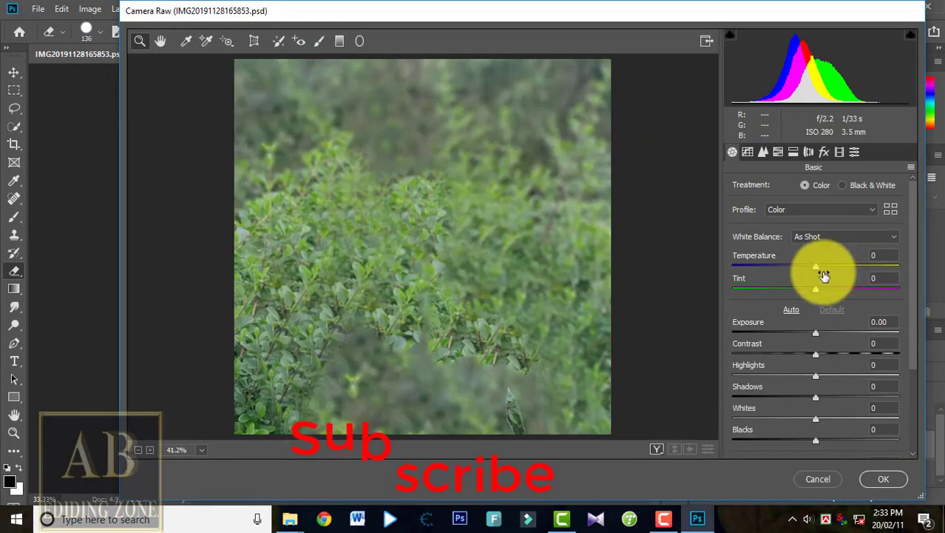
- Set Temperature to +14, Tint +25, Exposure -0.15, Contrast +28, Highlights +33 and Shadows -91 for the foliage copy
left_click_drag(815, 268, 838, 292)
left_click_drag(815, 334, 757, 405)
left_click(819, 334)
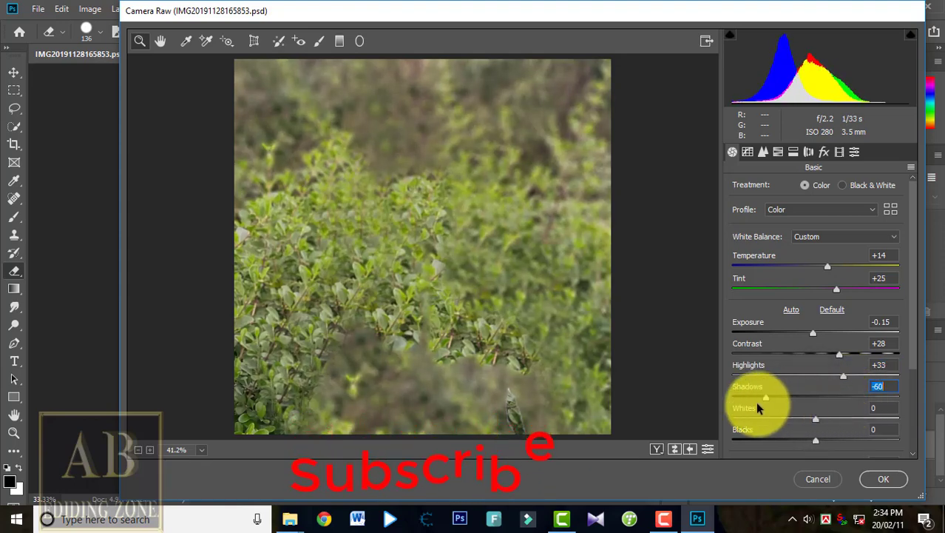
- Set Whites to +29, Blacks to -41 and Temperature to +23 for the foliage copy
left_click(817, 419)
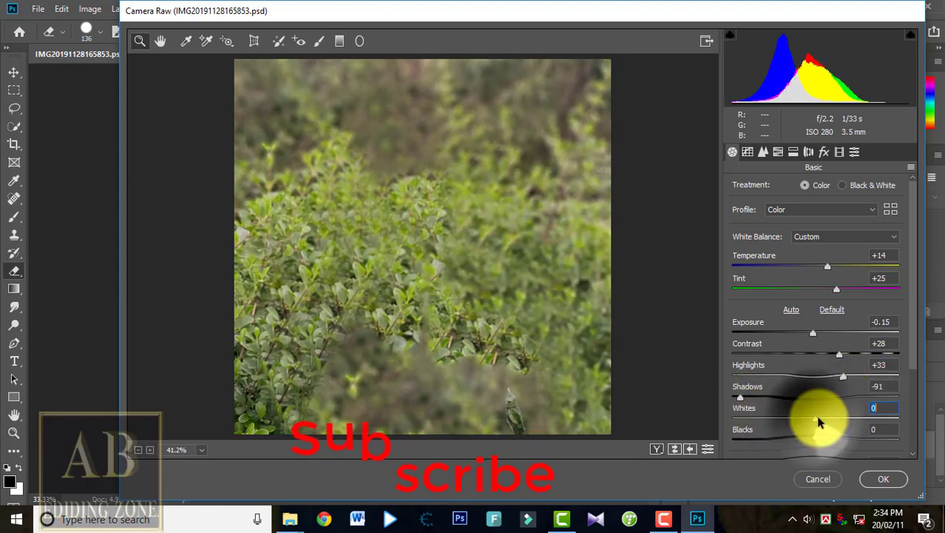
left_click_drag(800, 422, 783, 440)
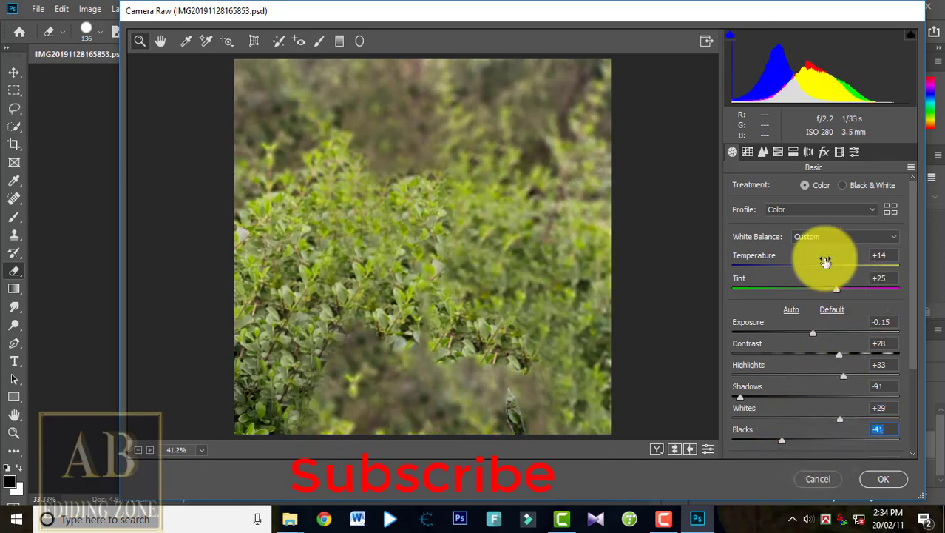
mouse_move(828, 270)
left_mouse_down()
mouse_move(843, 265)
mouse_move(835, 268)
left_mouse_up()
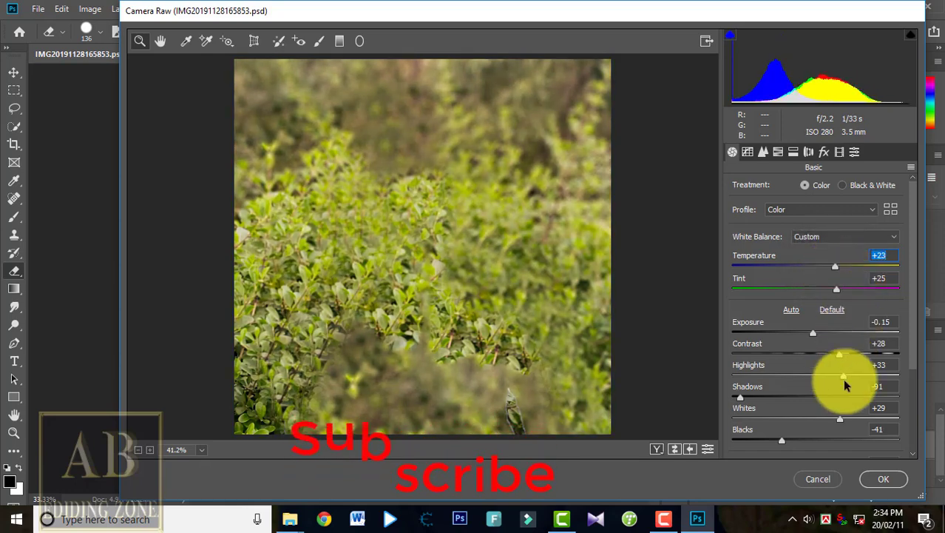
- Lower the tone curve's Lights to -32 and sharpen the foliage copy with Radius 1.7 and Amount 54
left_click(750, 153)
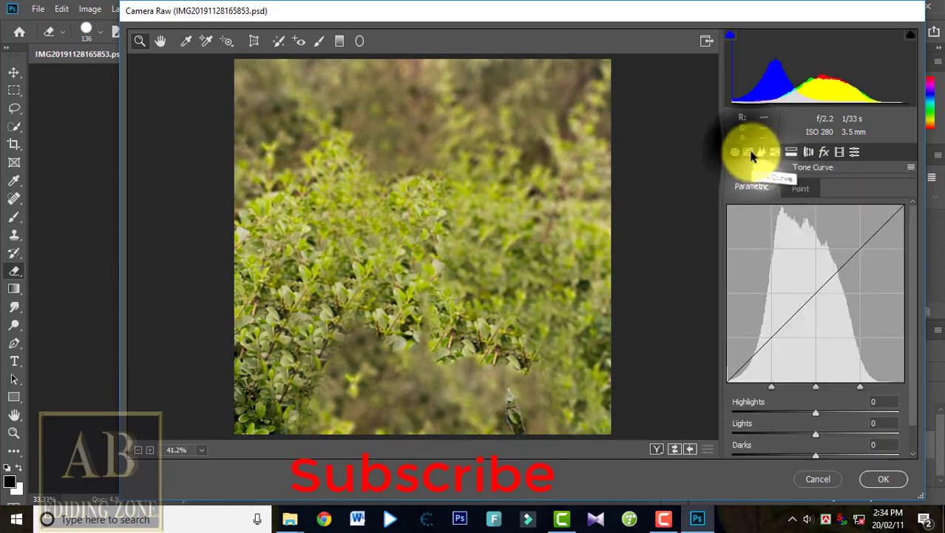
left_click_drag(816, 433, 790, 439)
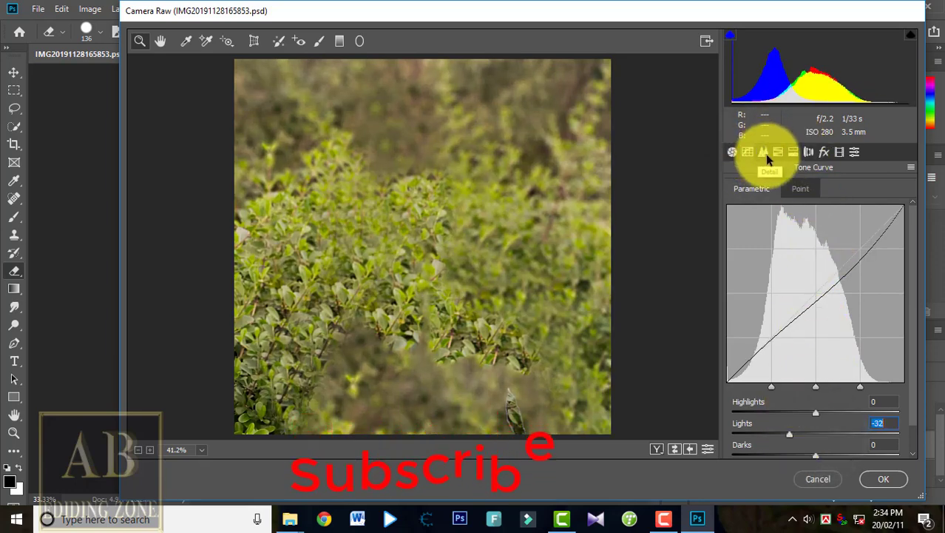
left_click(764, 152)
mouse_move(768, 234)
left_mouse_down()
mouse_move(787, 234)
mouse_move(757, 239)
left_mouse_up()
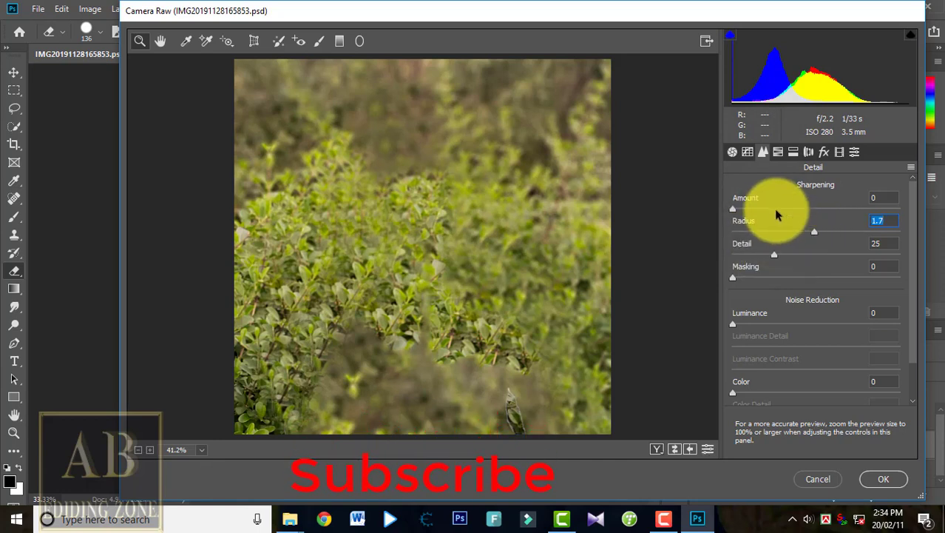
mouse_move(781, 206)
left_mouse_down()
mouse_move(802, 205)
mouse_move(786, 212)
left_mouse_up()
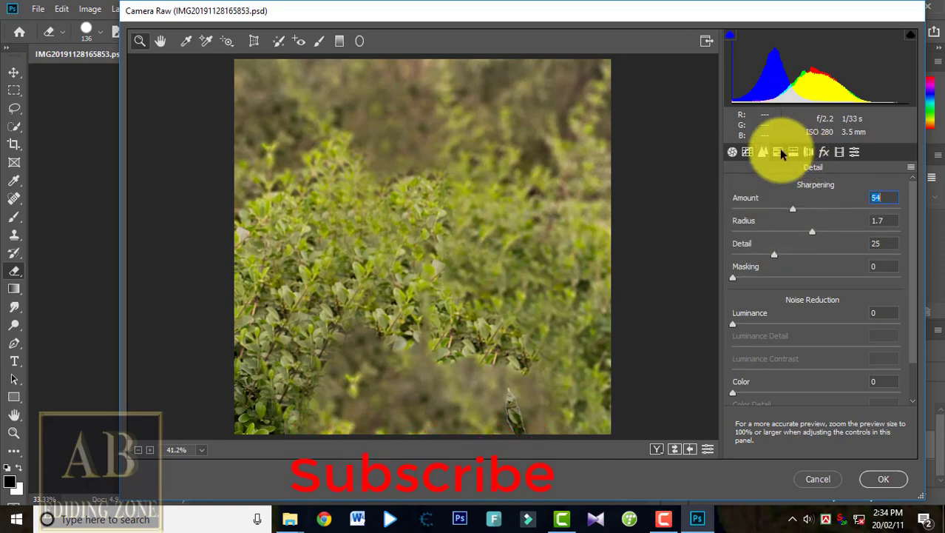
- Shift the foliage copy's hues with Yellows at -24, Greens at +30 and Reds at -2
left_click(778, 151)
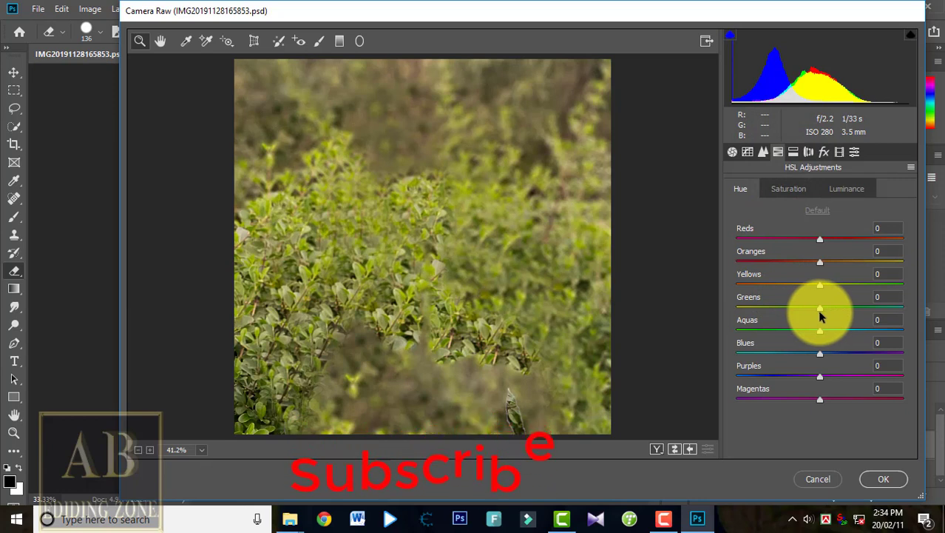
left_click_drag(820, 287, 845, 317)
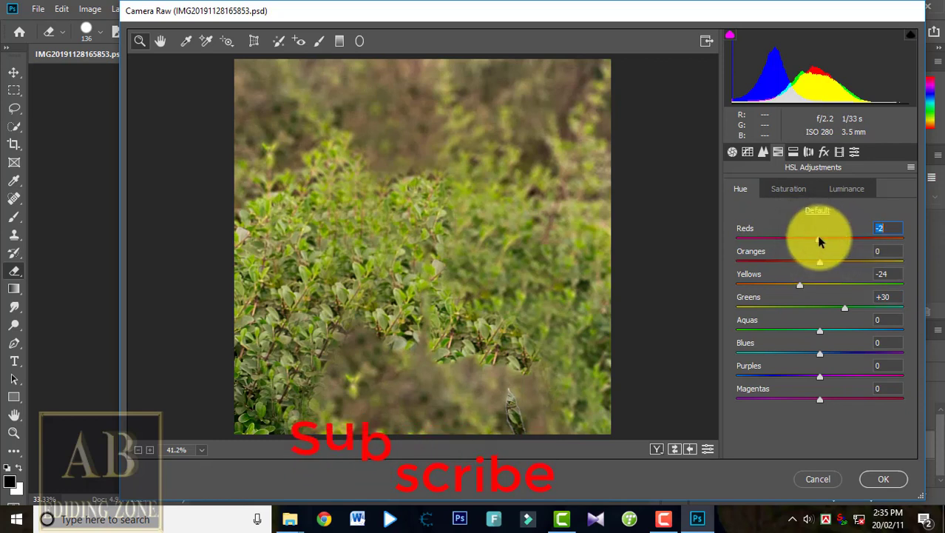
- Add a post-crop vignette with Amount -44 to the foliage copy and apply the Camera Raw filter
left_click(793, 152)
left_click(822, 151)
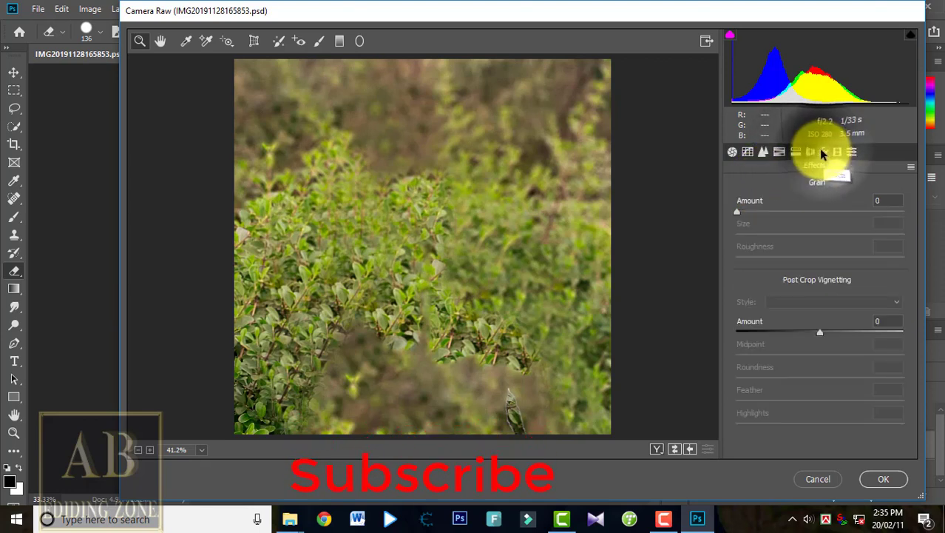
left_click_drag(738, 214, 718, 215)
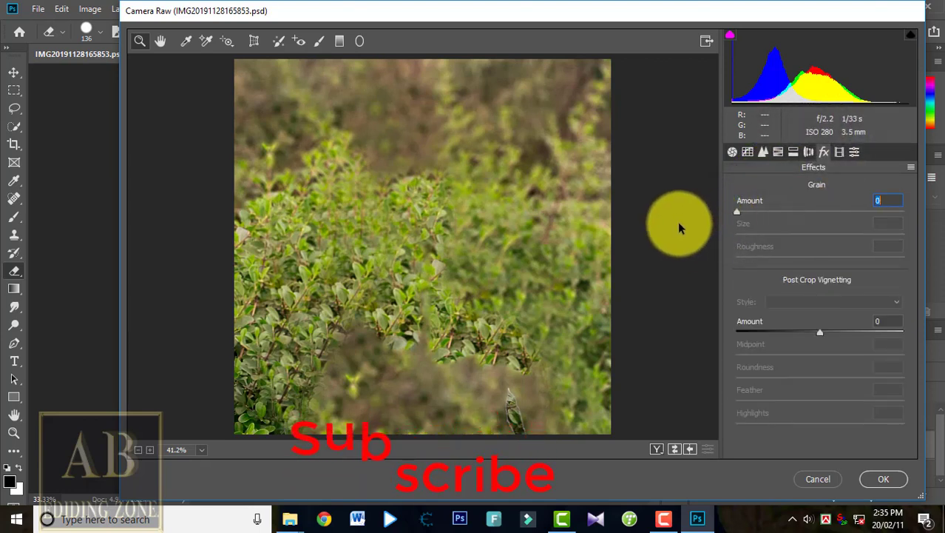
left_click_drag(822, 333, 788, 338)
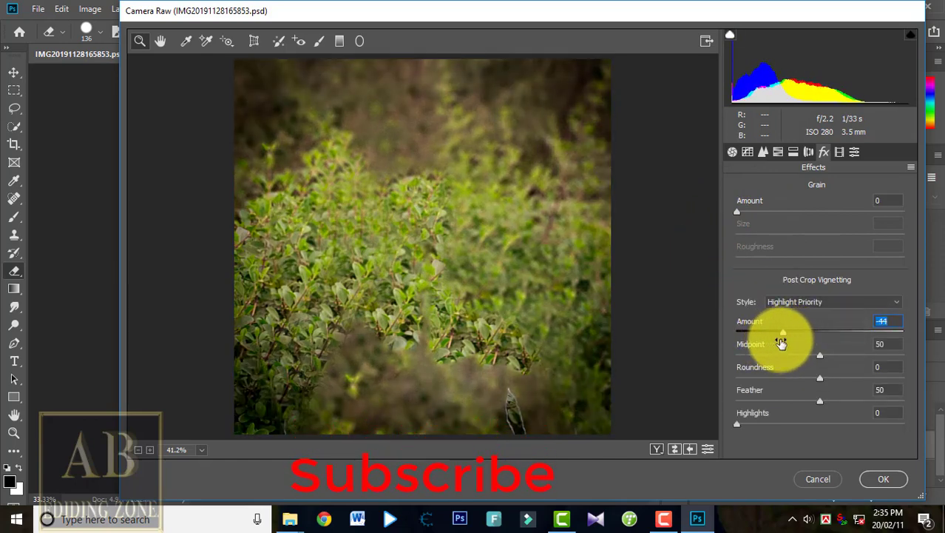
left_click(865, 481)
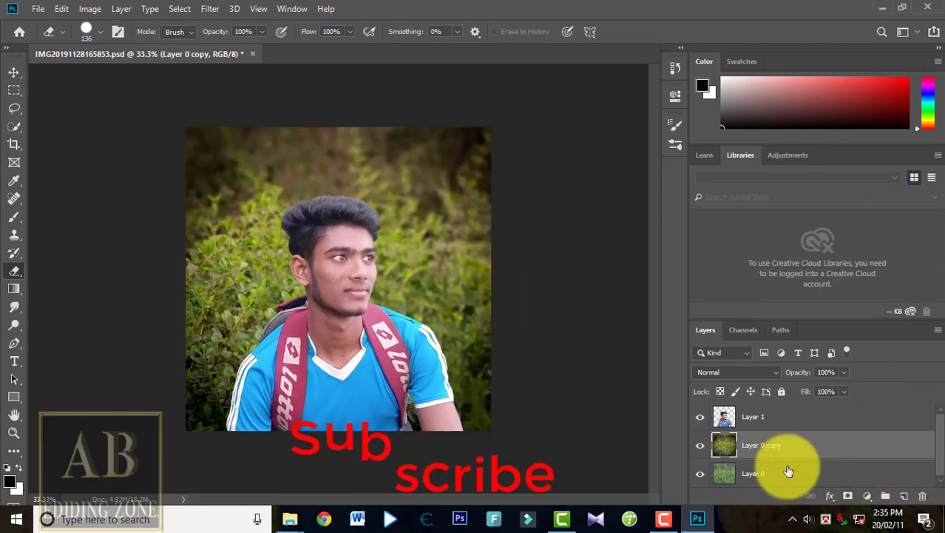
- Duplicate the man's cutout layer and choose the Spot Healing Brush for retouching the copy
left_click(760, 417)
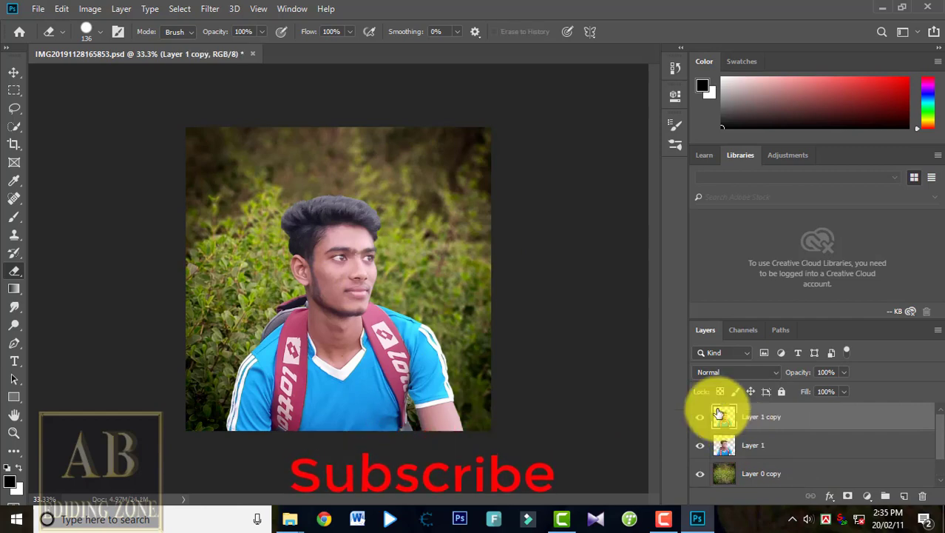
left_click(11, 199)
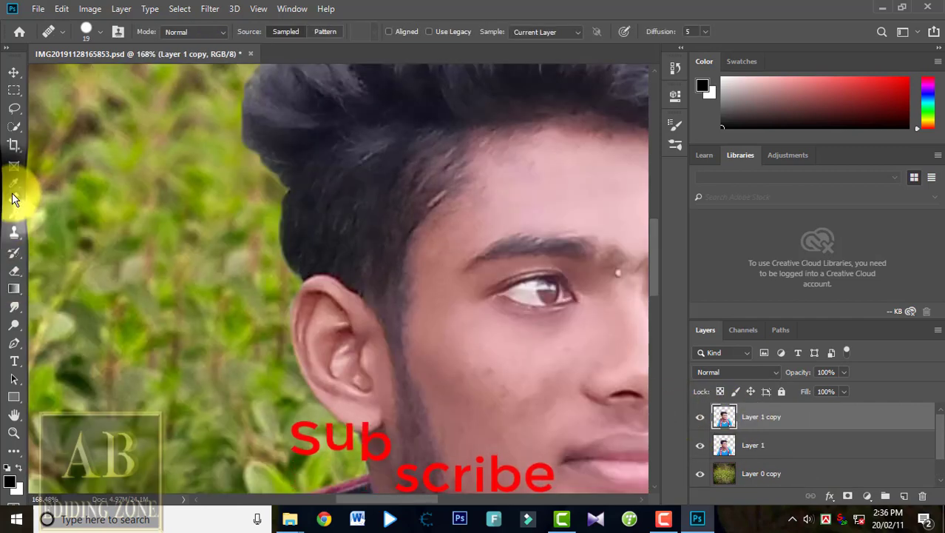
right_click(18, 195)
left_click(28, 201)
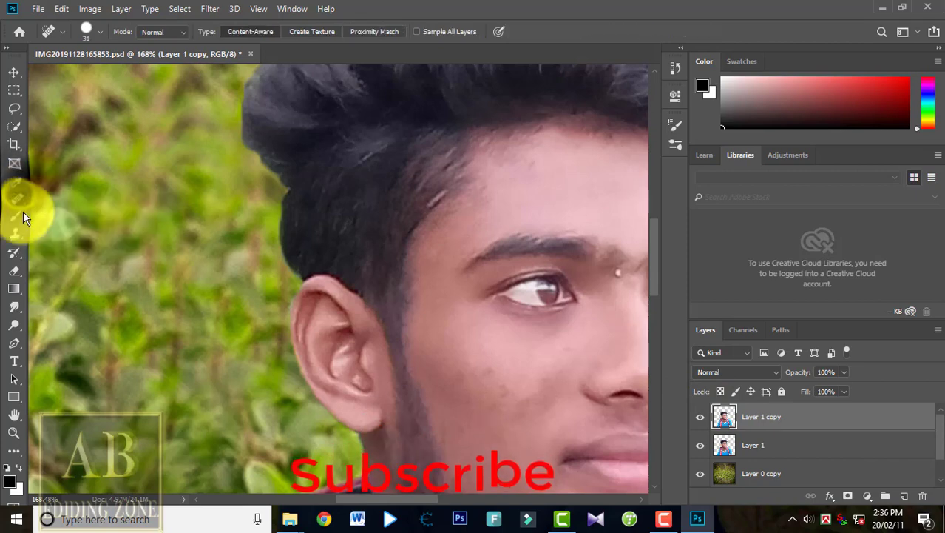
- Hide the original cutout layer and erase the rough hair edge above the ear on its copy
left_click(12, 272)
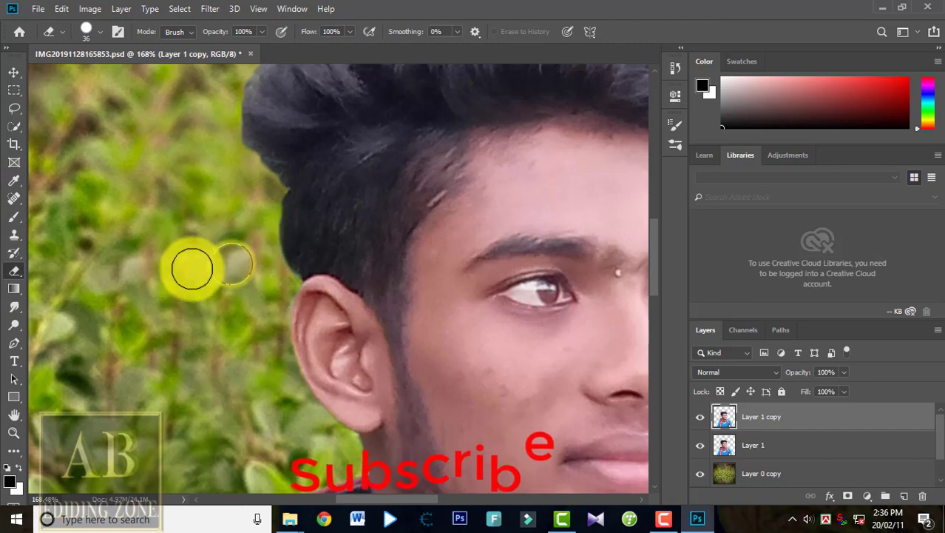
scroll(192, 268, "up", 3)
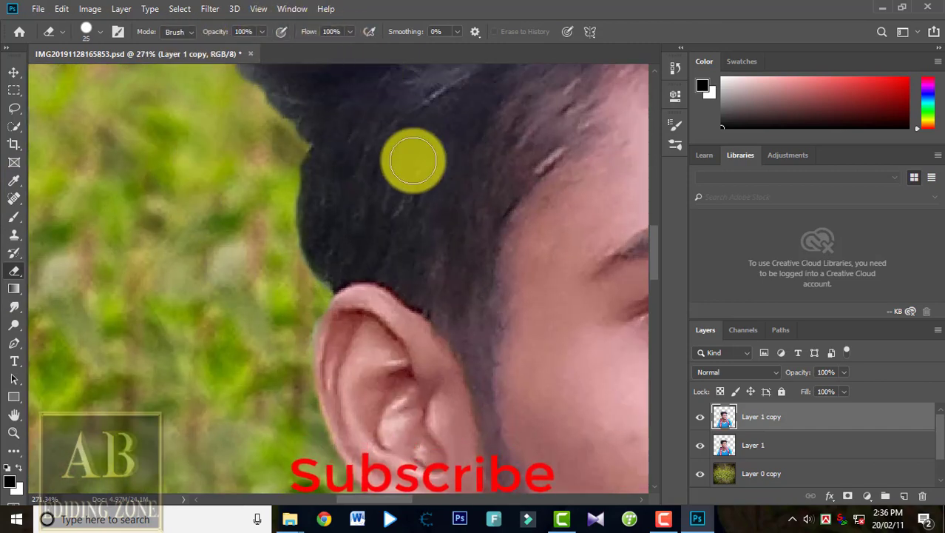
left_click(700, 446)
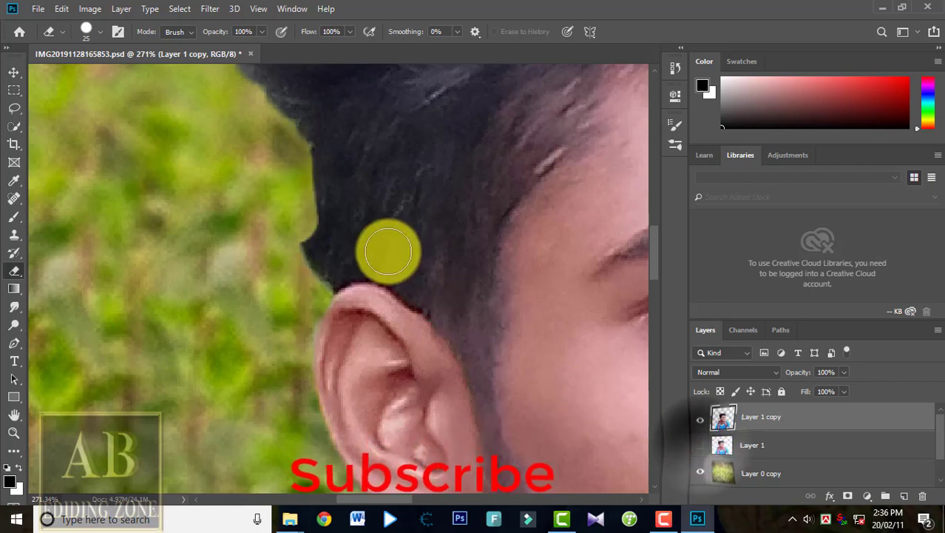
mouse_move(298, 281)
left_mouse_down()
mouse_move(298, 298)
mouse_move(310, 290)
mouse_move(310, 258)
mouse_move(296, 194)
mouse_move(298, 286)
left_mouse_up()
scroll(295, 223, "down", 8)
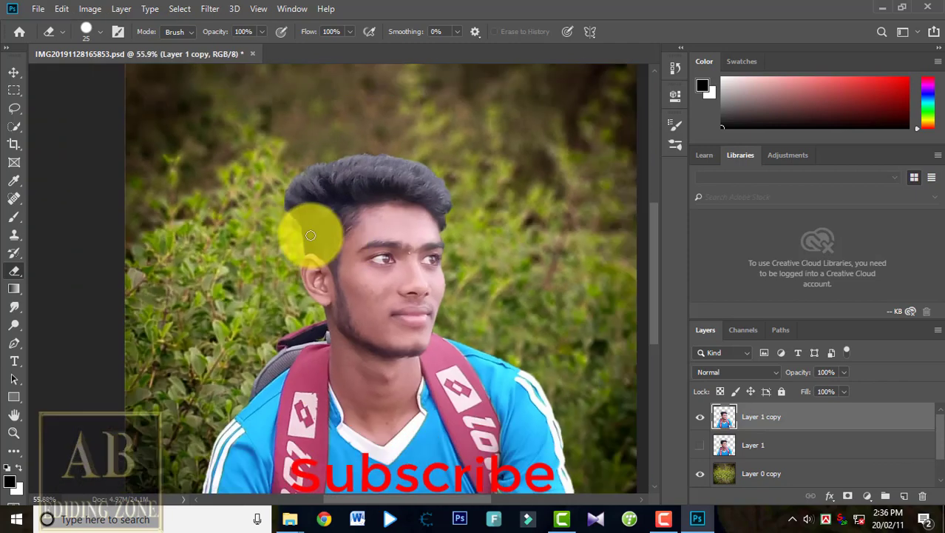
- Enlarge the Eraser to 50 px and trim the hair outline at the back of the head
scroll(281, 211, "up", 4)
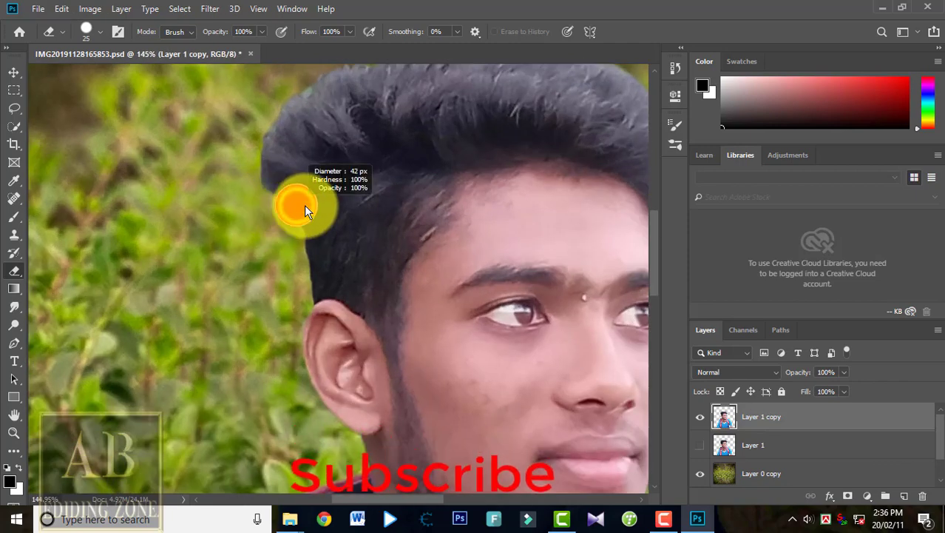
left_click_drag(304, 205, 309, 205)
scroll(262, 122, "up", 2)
mouse_move(272, 161)
left_mouse_down()
mouse_move(253, 200)
mouse_move(261, 283)
mouse_move(257, 227)
mouse_move(273, 303)
mouse_move(269, 197)
mouse_move(282, 126)
mouse_move(271, 187)
mouse_move(275, 300)
left_mouse_up()
scroll(396, 310, "down", 3)
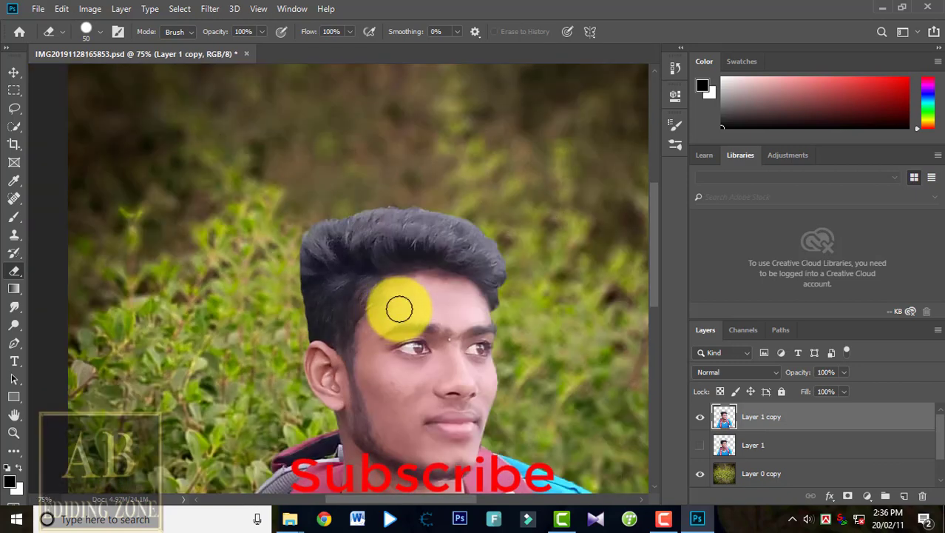
- Erase the protruding hair beside the forehead, above the far eyebrow, with the 50 px Eraser
scroll(530, 306, "up", 1)
scroll(530, 306, "up", 2)
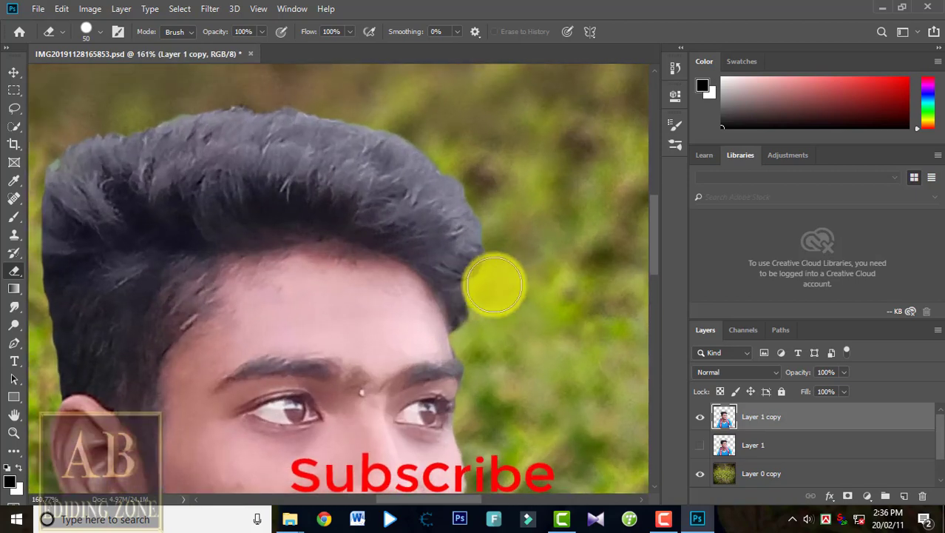
mouse_move(481, 326)
left_mouse_down()
mouse_move(502, 262)
mouse_move(514, 268)
left_mouse_up()
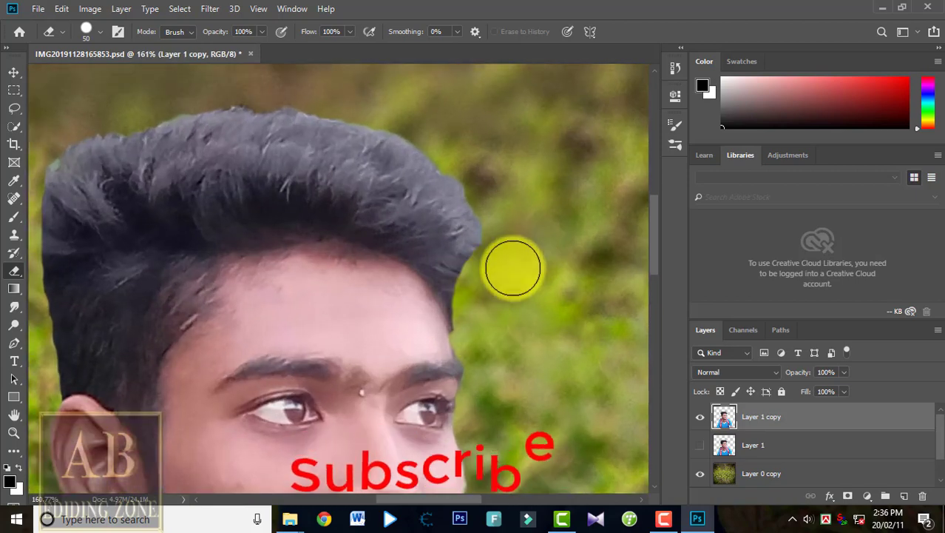
scroll(396, 341, "down", 5)
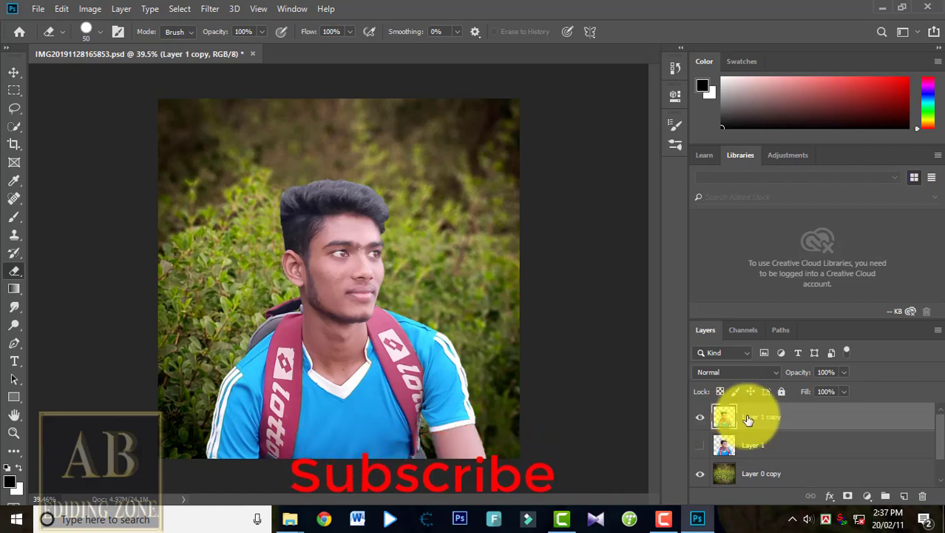
- Duplicate the trimmed cutout layer as a darker-toned copy and compare it with the layer below
left_click(701, 446)
key("ctrl+j")
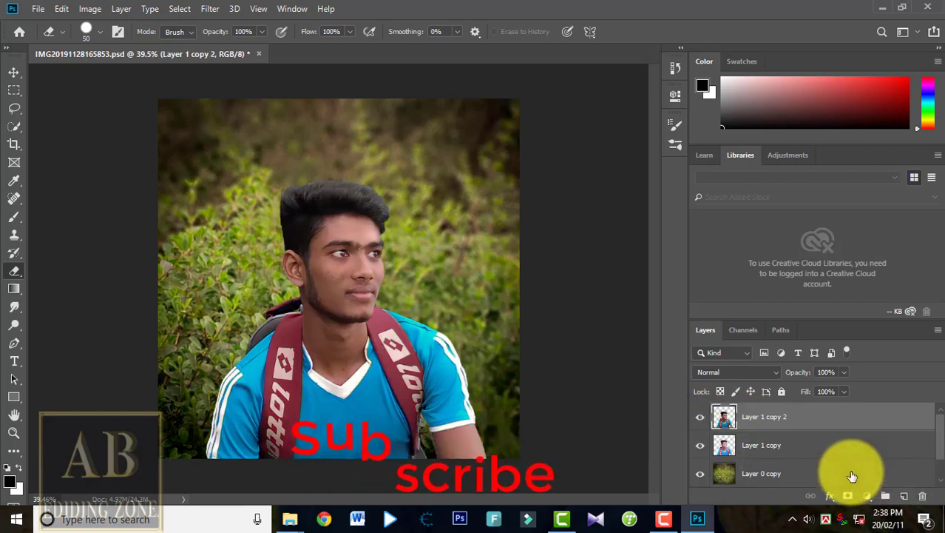
left_click(703, 418)
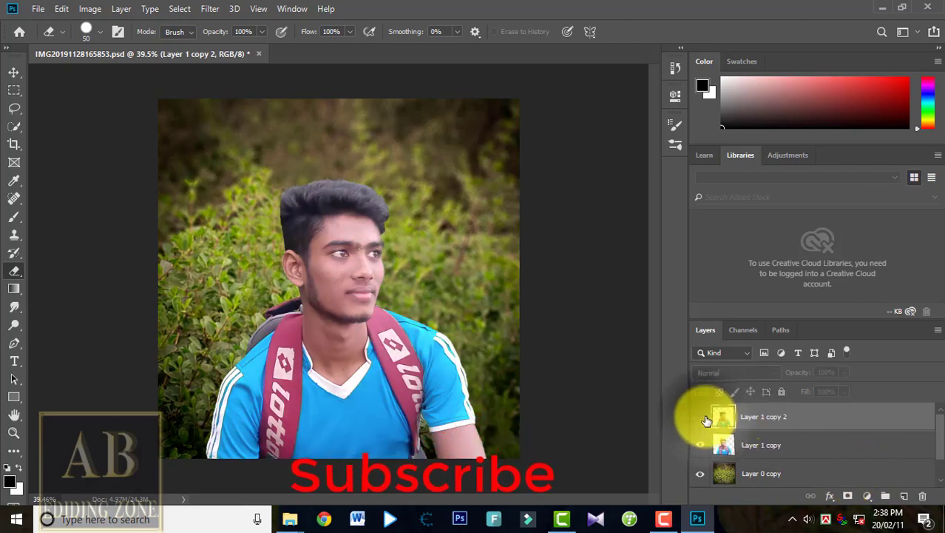
left_click(705, 418)
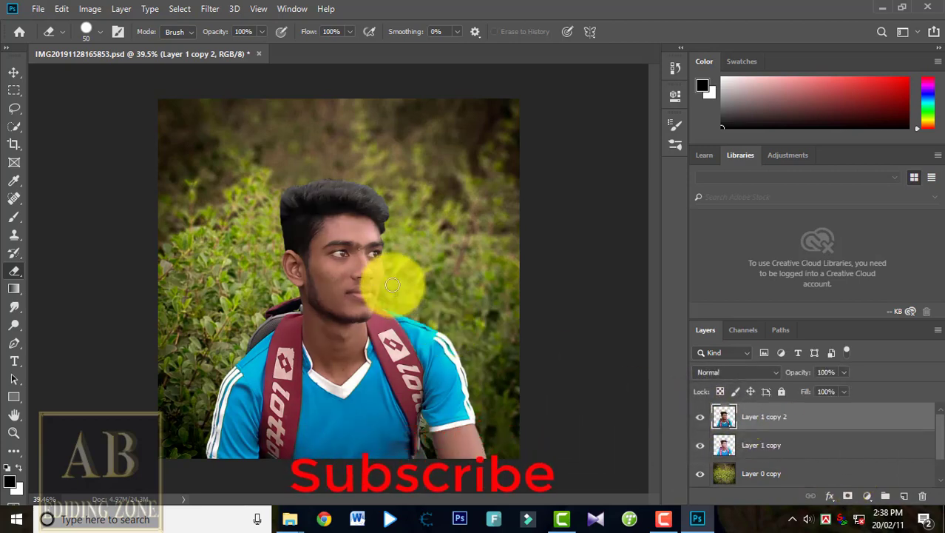
- Remove the bright spot between the man's eyebrows on the darker copy with an 8 px Spot Healing Brush
scroll(391, 281, "up", 4)
scroll(344, 317, "up", 1)
left_click_drag(346, 320, 328, 320)
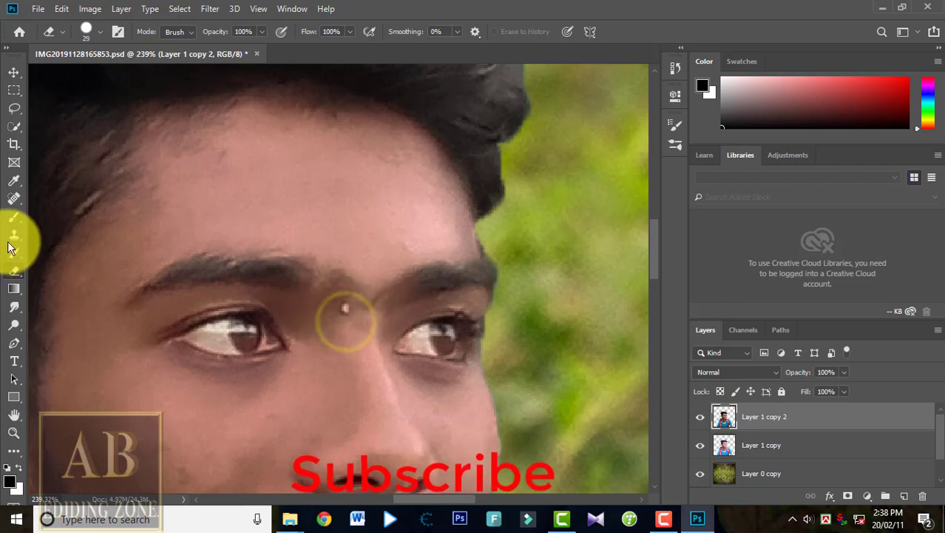
left_click(10, 199)
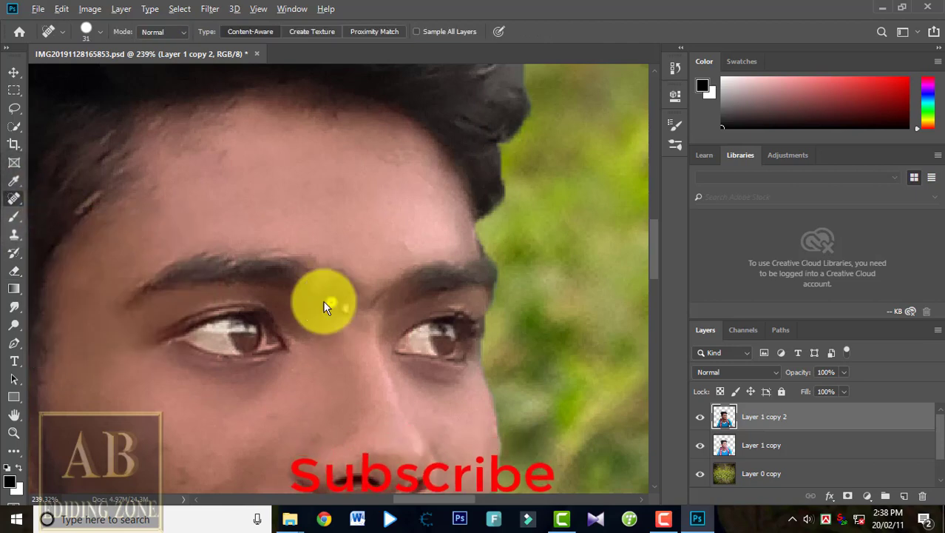
left_click(344, 306)
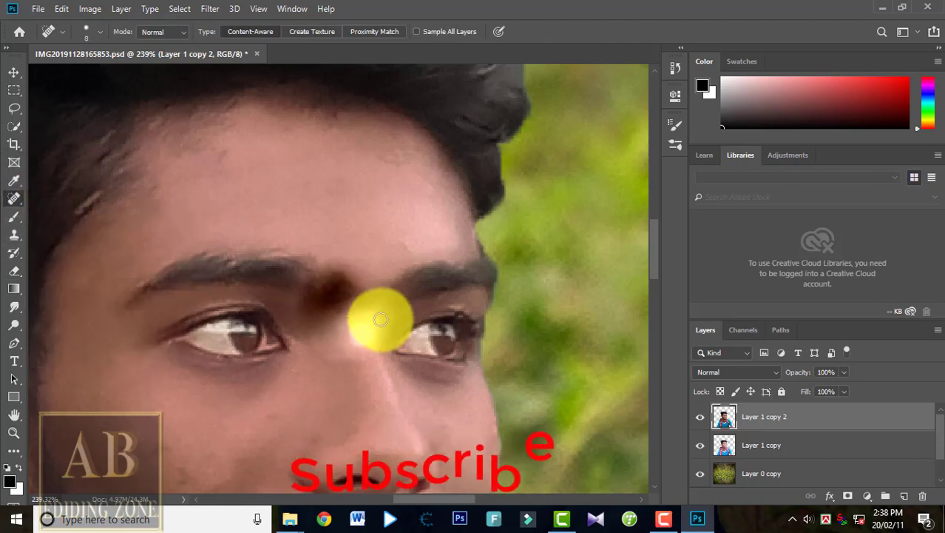
scroll(432, 310, "down", 3)
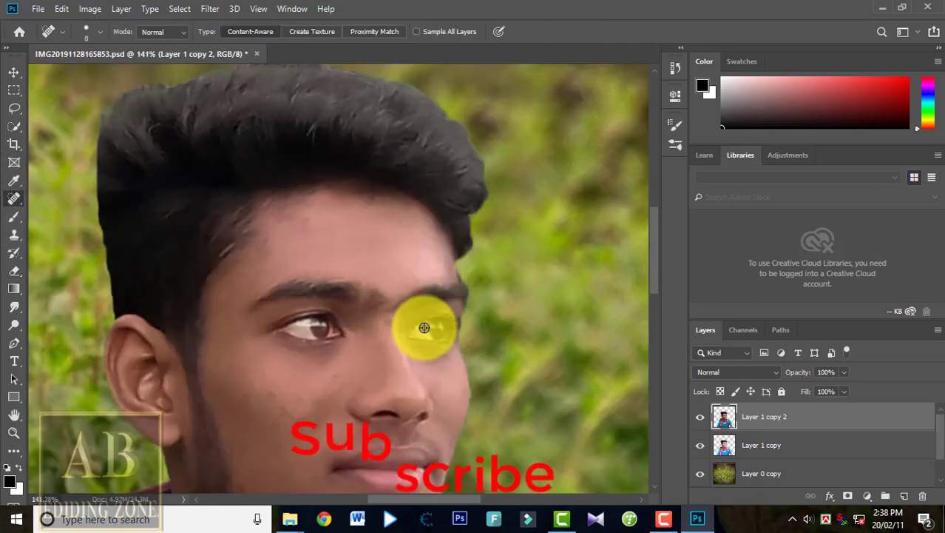
scroll(424, 327, "down", 2)
scroll(411, 356, "down", 3)
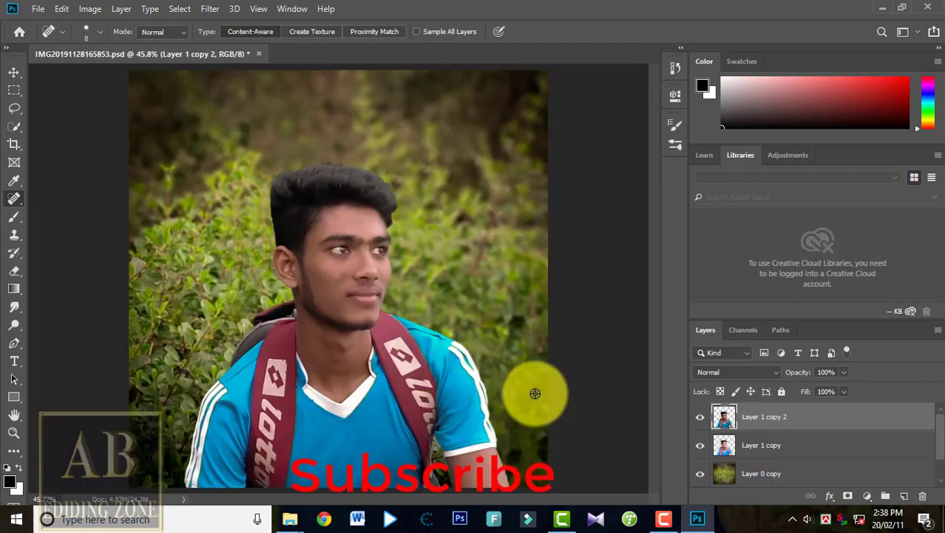
scroll(377, 340, "up", 1)
scroll(377, 339, "down", 1)
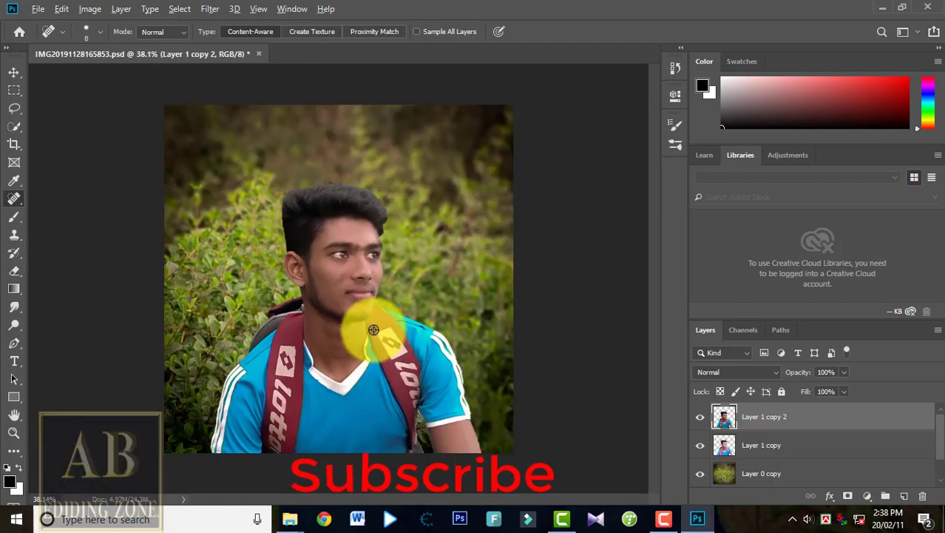
scroll(370, 325, "up", 2)
scroll(366, 319, "up", 1)
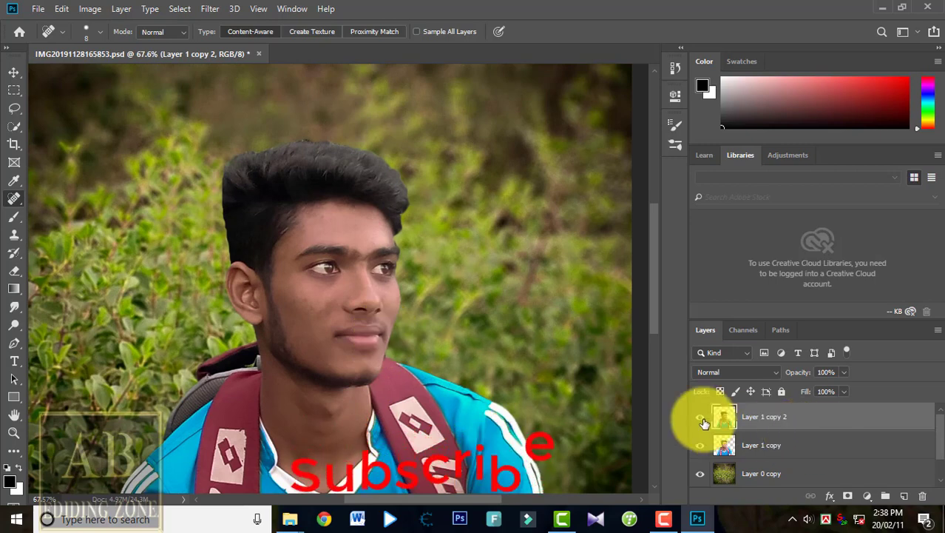
- Select the blue T-shirt on the darker copy with the Quick Selection tool, leaving out the backpack straps
left_click(14, 125)
scroll(296, 360, "down", 3)
scroll(296, 360, "down", 6)
scroll(284, 361, "down", 3)
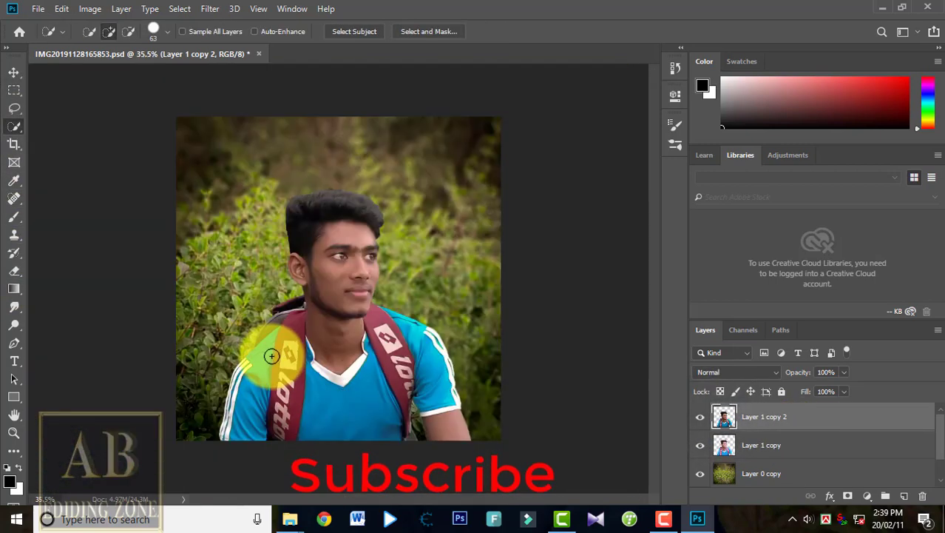
mouse_move(260, 361)
left_mouse_down()
mouse_move(250, 400)
mouse_move(242, 376)
mouse_move(232, 420)
mouse_move(351, 404)
mouse_move(371, 382)
left_mouse_up()
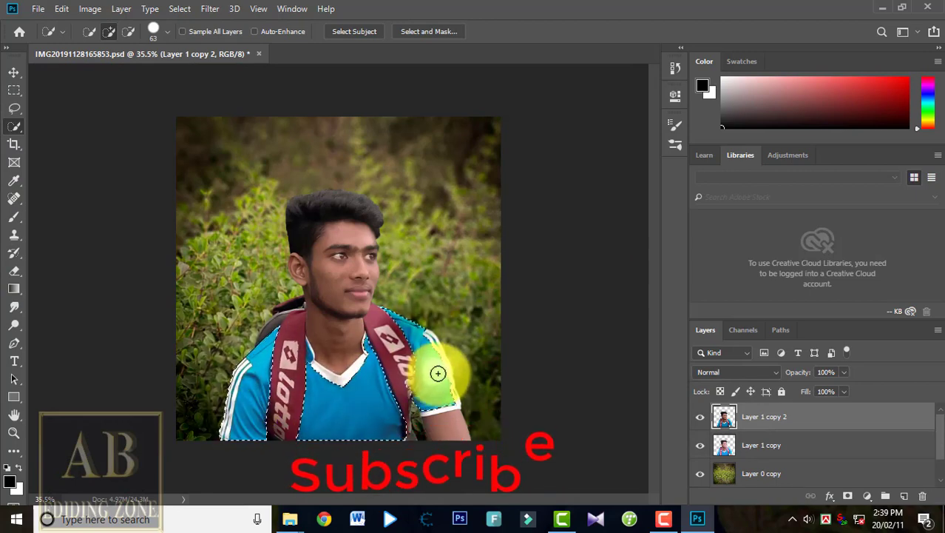
- Add the white V-collar and its inner edges to the shirt selection, reducing the Quick Selection brush to 9 px
scroll(438, 372, "up", 8)
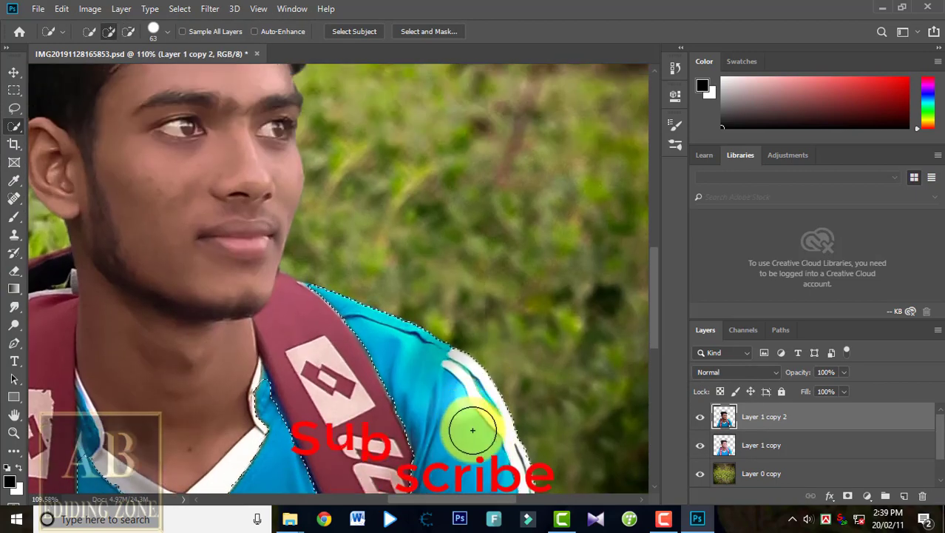
scroll(473, 429, "down", 3)
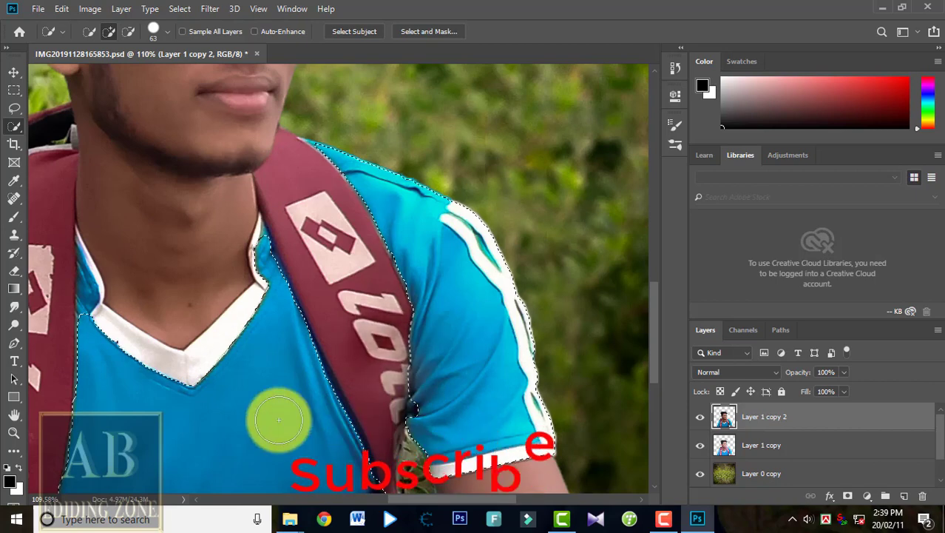
mouse_move(278, 420)
left_mouse_down()
mouse_move(238, 338)
mouse_move(244, 298)
mouse_move(257, 315)
mouse_move(231, 352)
mouse_move(198, 364)
mouse_move(125, 343)
mouse_move(102, 313)
left_mouse_up()
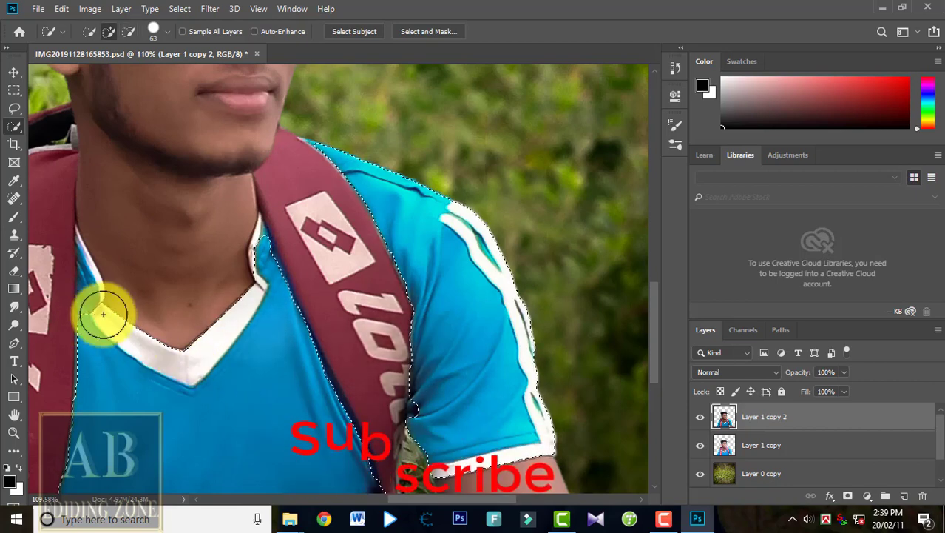
scroll(103, 314, "up", 2)
right_click(105, 336, "alt")
scroll(86, 345, "up", 3)
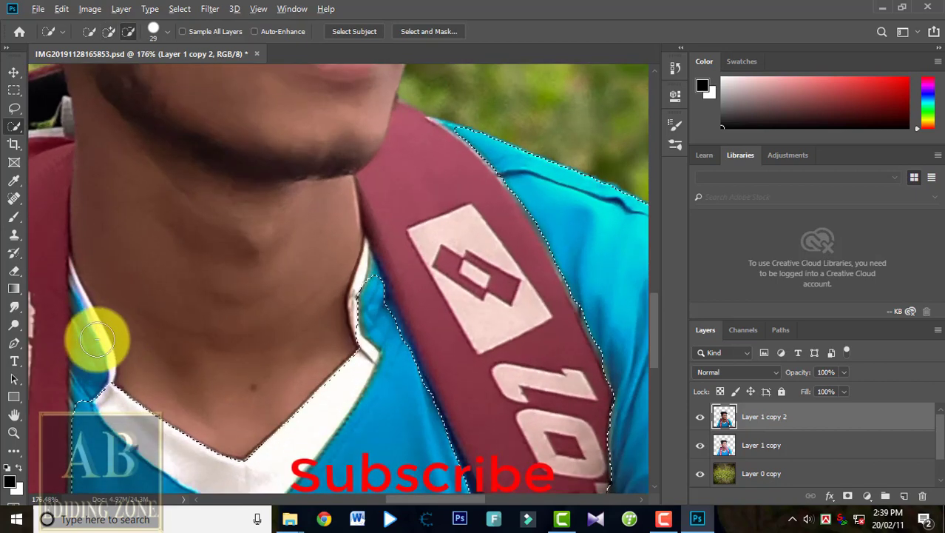
mouse_move(88, 341)
left_mouse_down()
mouse_move(85, 291)
mouse_move(77, 290)
mouse_move(76, 312)
left_mouse_up()
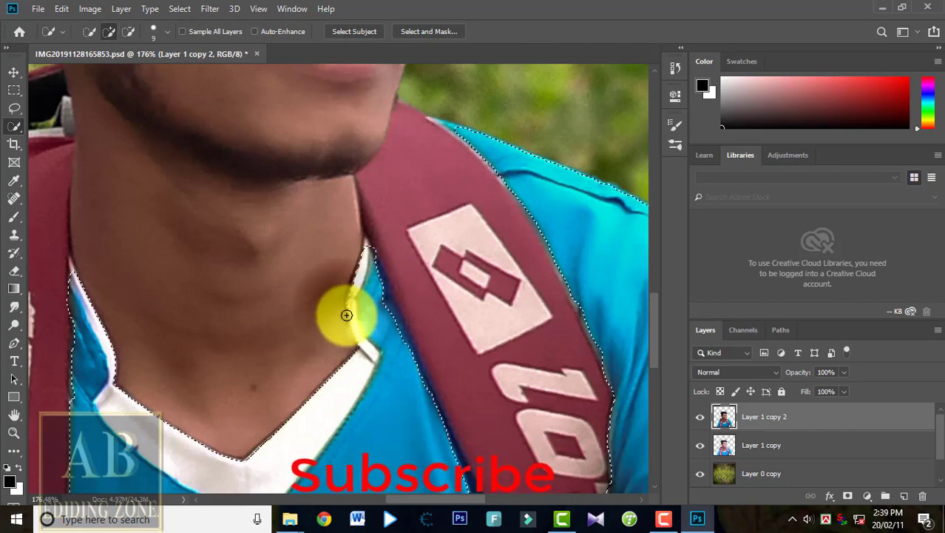
- Refine the shirt selection where it meets the backpack straps at both shoulders, using a 4 px Quick Selection brush
scroll(344, 312, "down", 3)
scroll(408, 164, "up", 2)
scroll(408, 164, "up", 4)
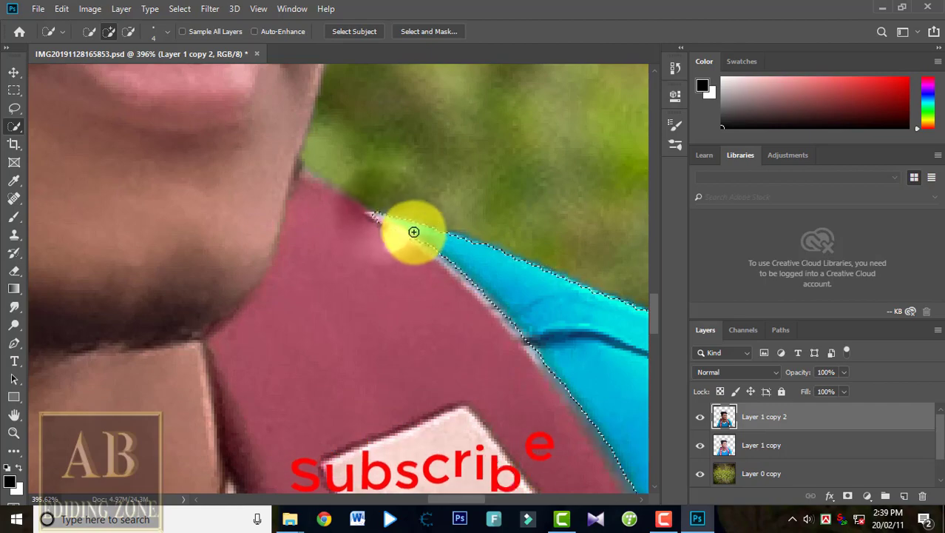
scroll(201, 332, "down", 10)
scroll(53, 434, "down", 2)
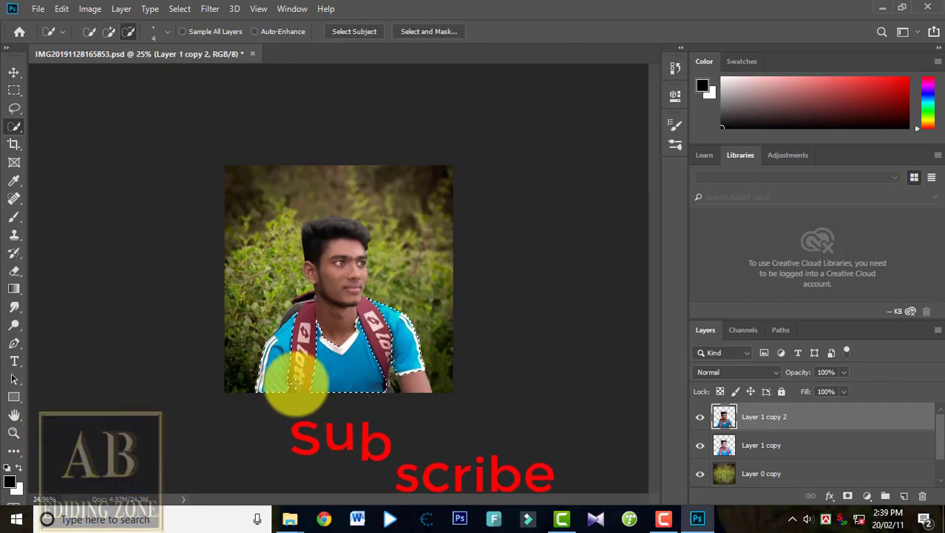
scroll(296, 380, "up", 6)
scroll(270, 371, "up", 3)
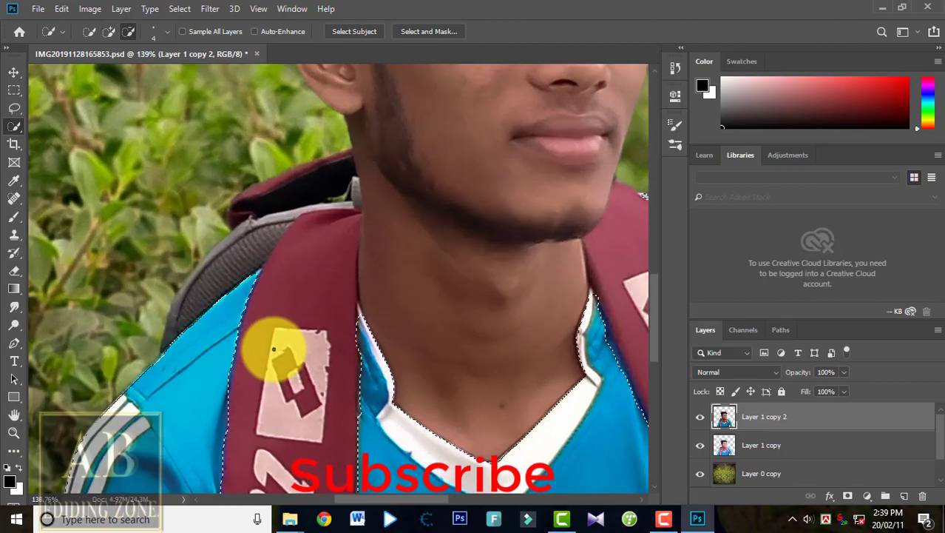
scroll(279, 344, "up", 4)
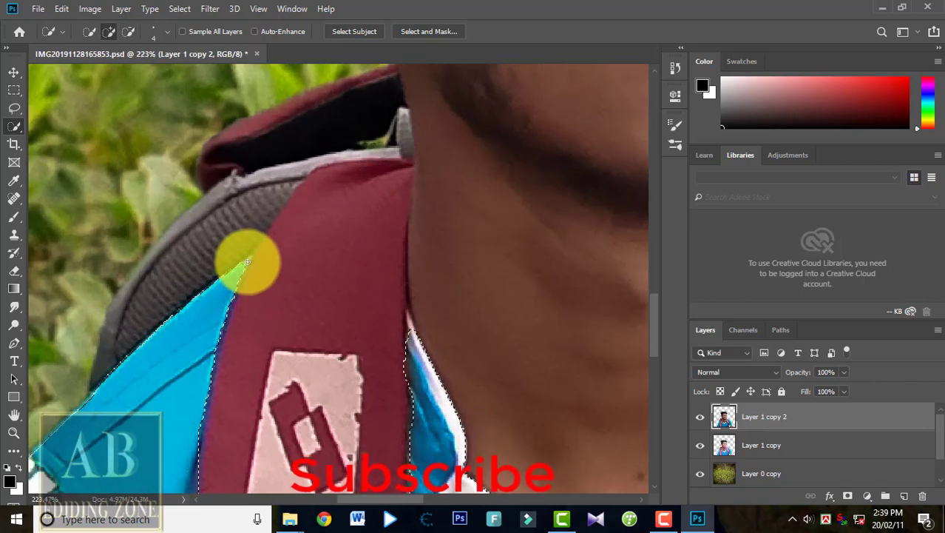
scroll(248, 261, "down", 7)
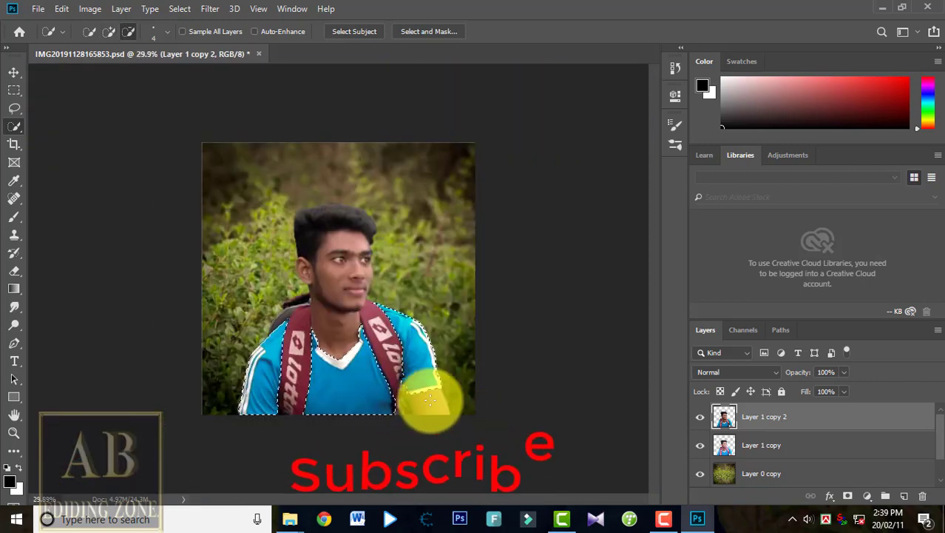
left_click(216, 15)
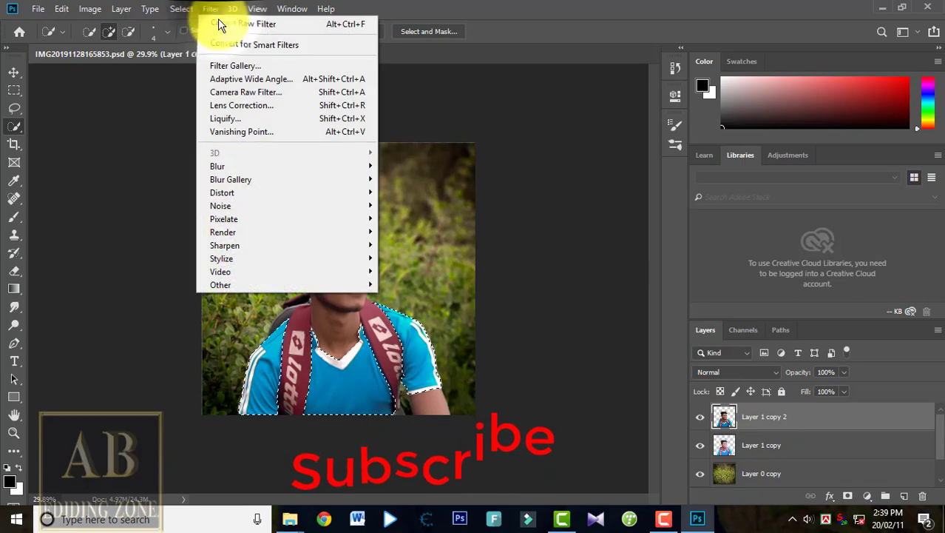
left_click(235, 93)
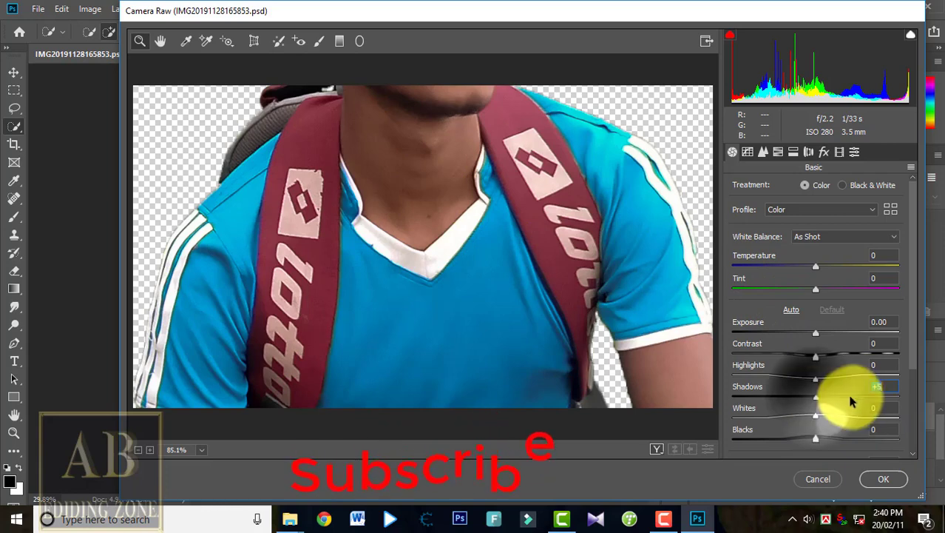
left_click_drag(850, 395, 795, 398)
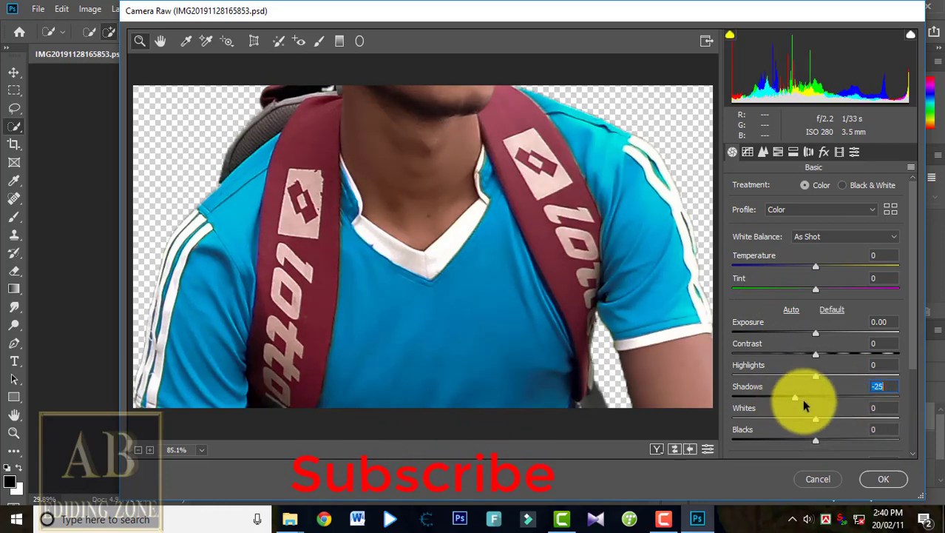
left_click(830, 481)
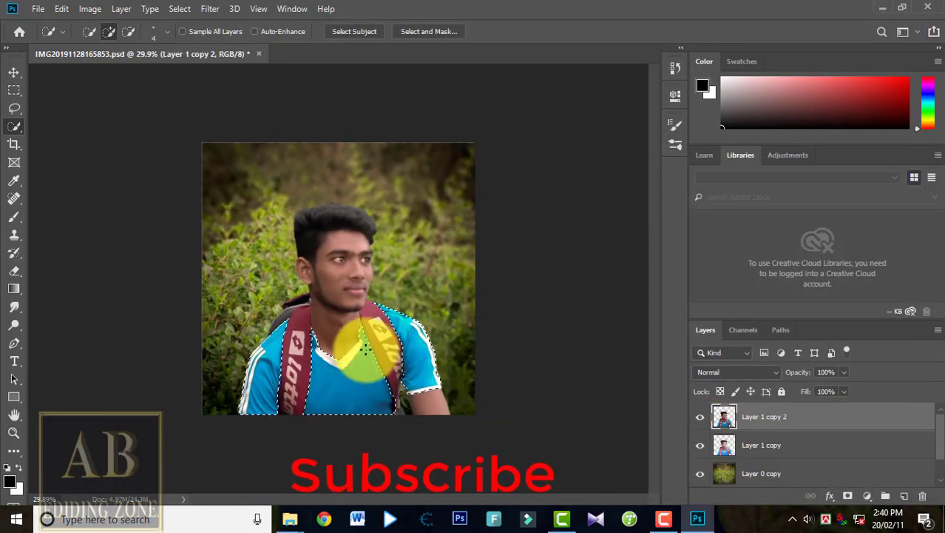
- Copy the selected shirt to its own layer and check it by temporarily hiding the two cutout layers below
key("ctrl+j")
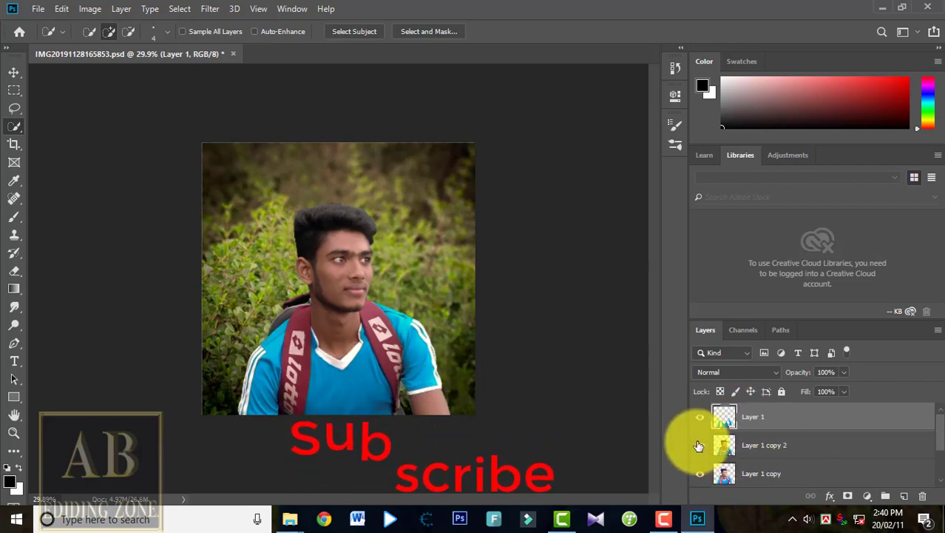
left_click(699, 445)
left_click(698, 473)
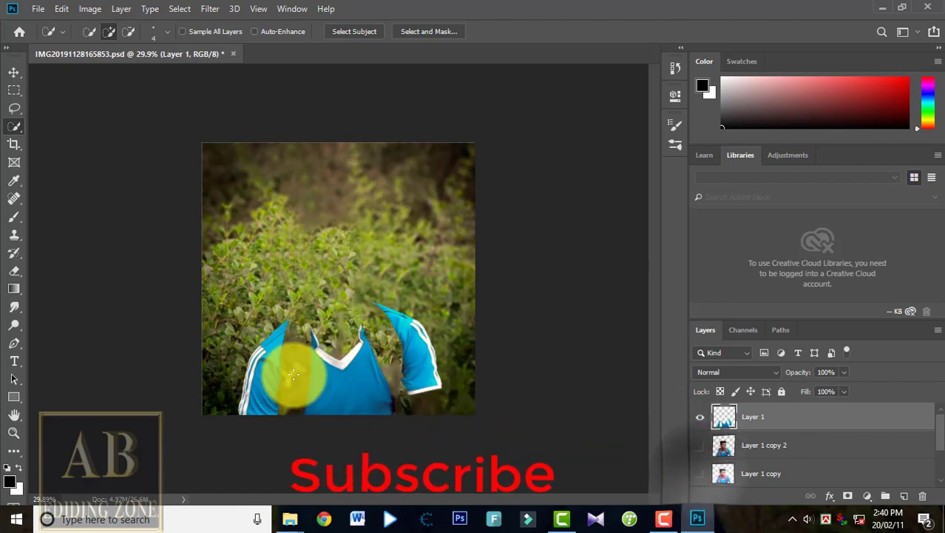
left_click(698, 473)
left_click(699, 444)
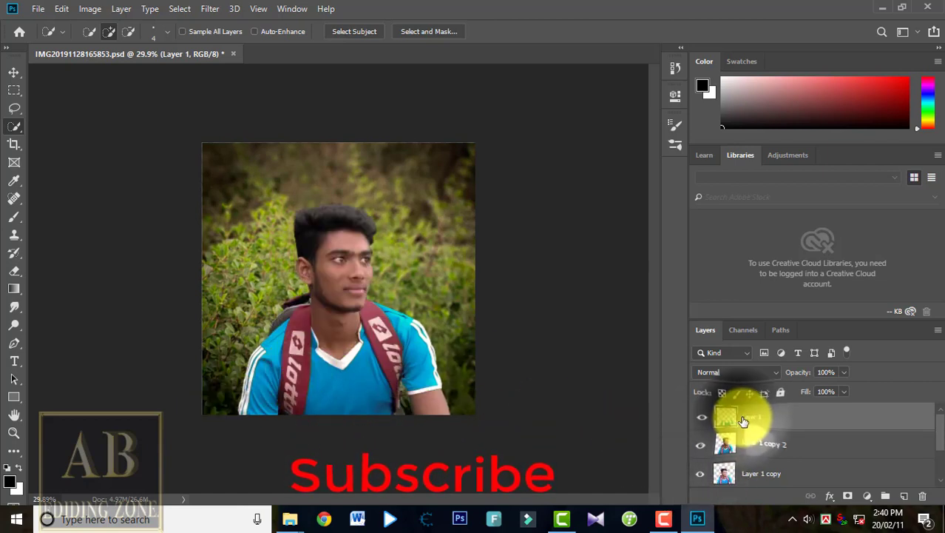
- Grade the shirt layer in Camera Raw with Temperature -38, Exposure -1.15, Contrast +48, Highlights -19, Shadows -58, Whites -51 and Blacks -44
left_click(209, 9)
left_click(229, 92)
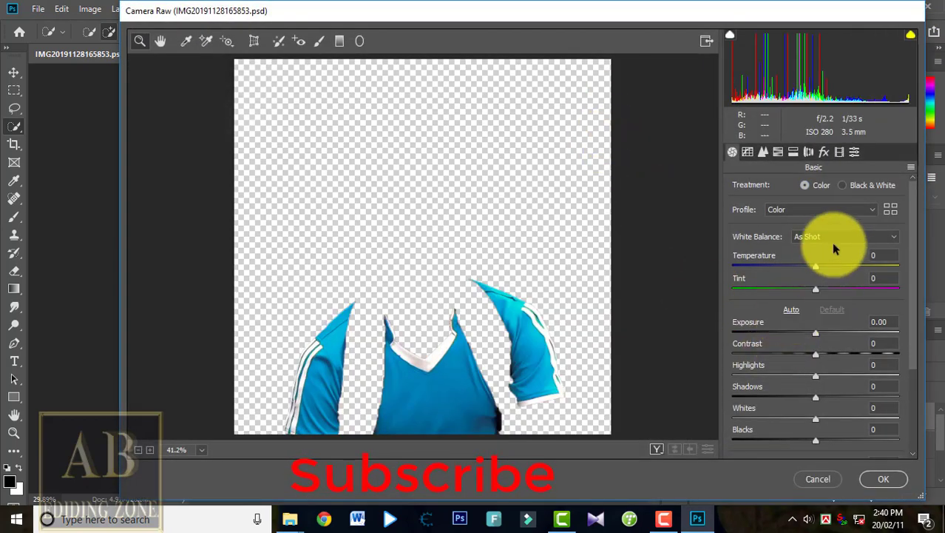
left_click_drag(816, 267, 784, 269)
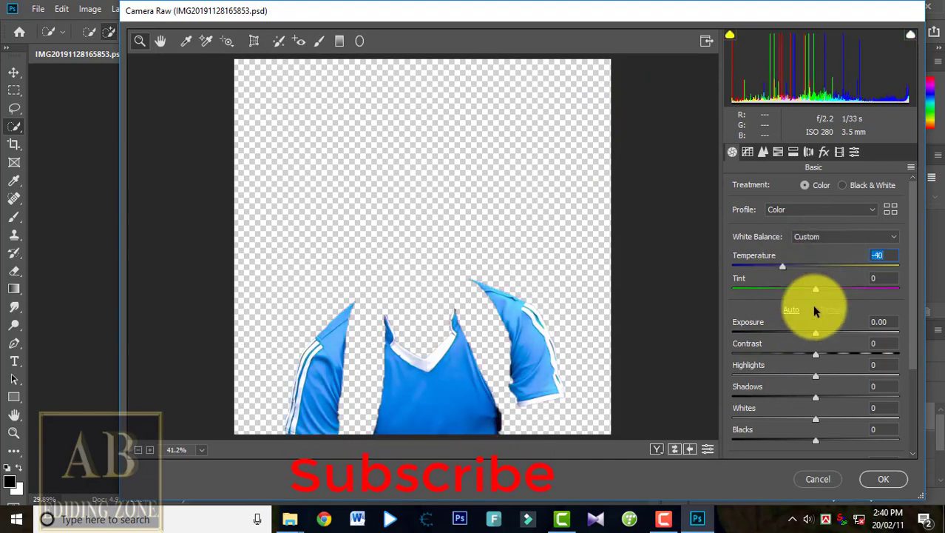
left_click_drag(817, 337, 767, 397)
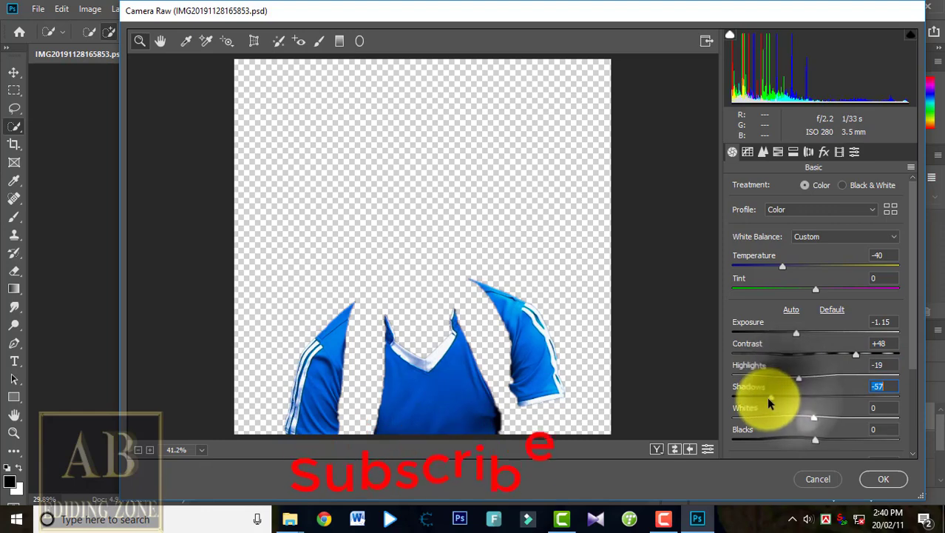
left_click_drag(813, 418, 780, 438)
left_click_drag(783, 266, 784, 266)
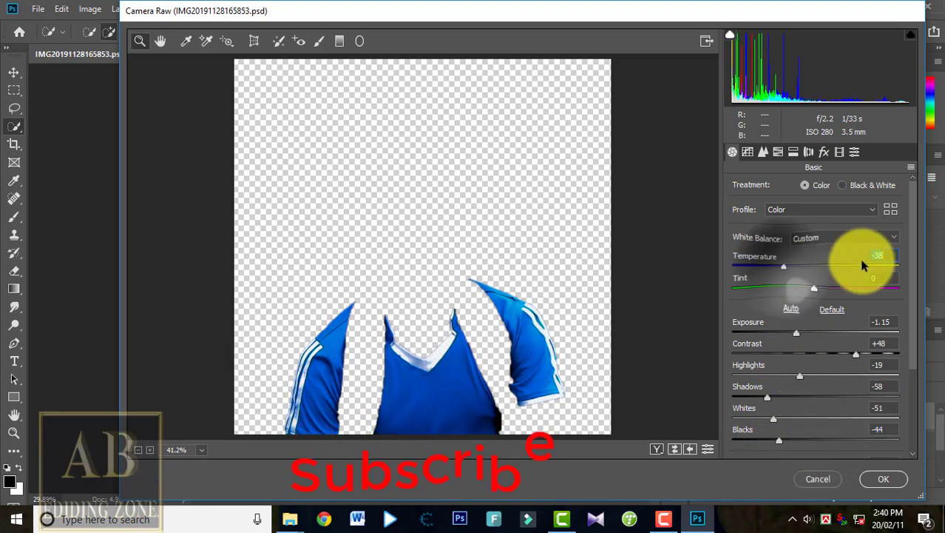
- Set the shirt's Temperature to -92 and Tint to -7, and apply the Camera Raw grade
left_click_drag(862, 265, 890, 265)
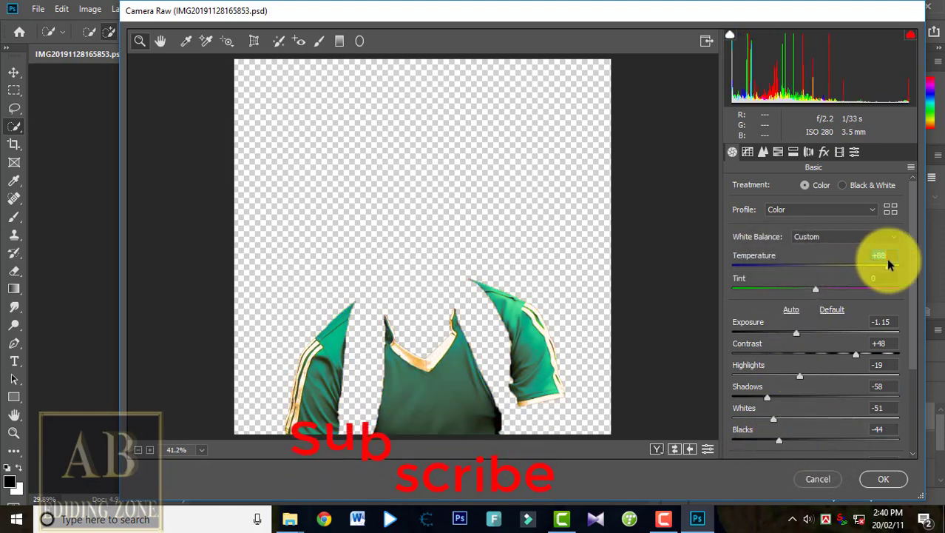
left_click_drag(889, 265, 887, 265)
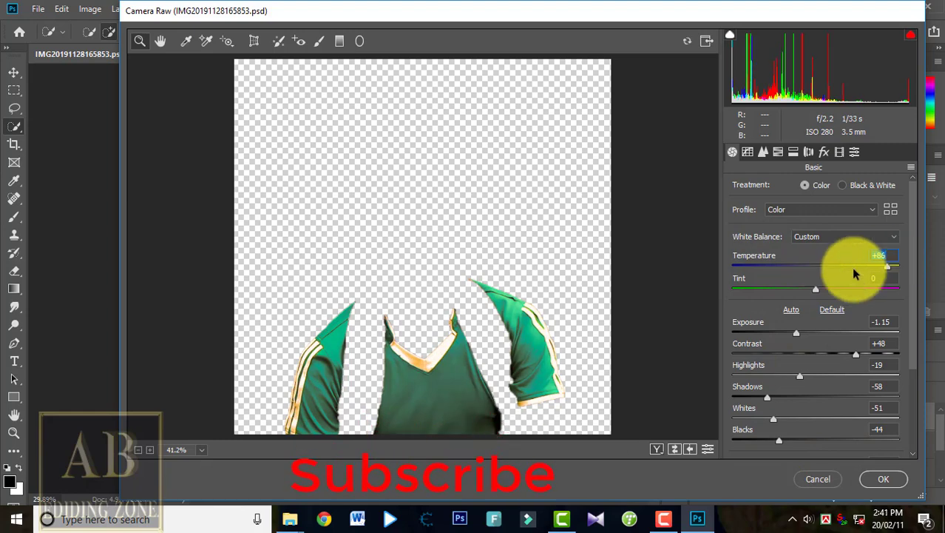
left_click_drag(814, 290, 811, 309)
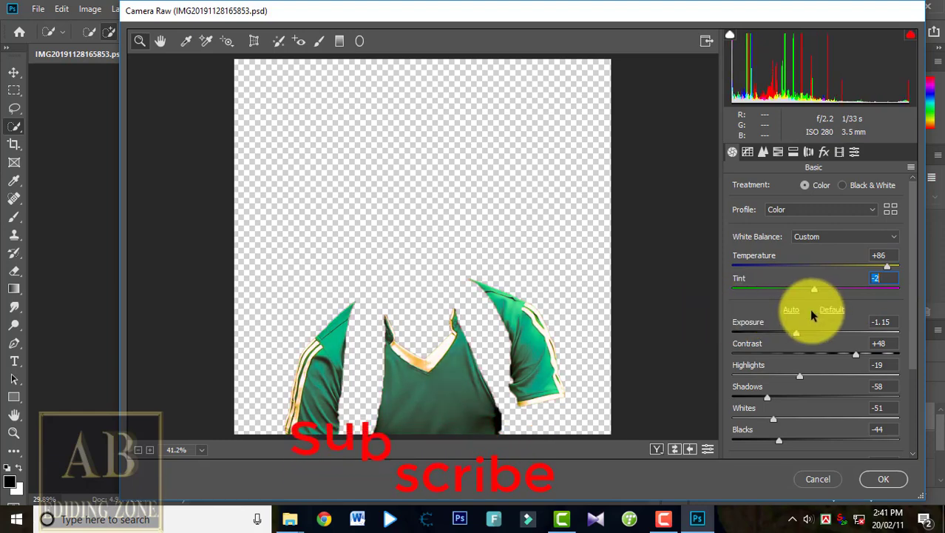
left_click_drag(886, 269, 740, 270)
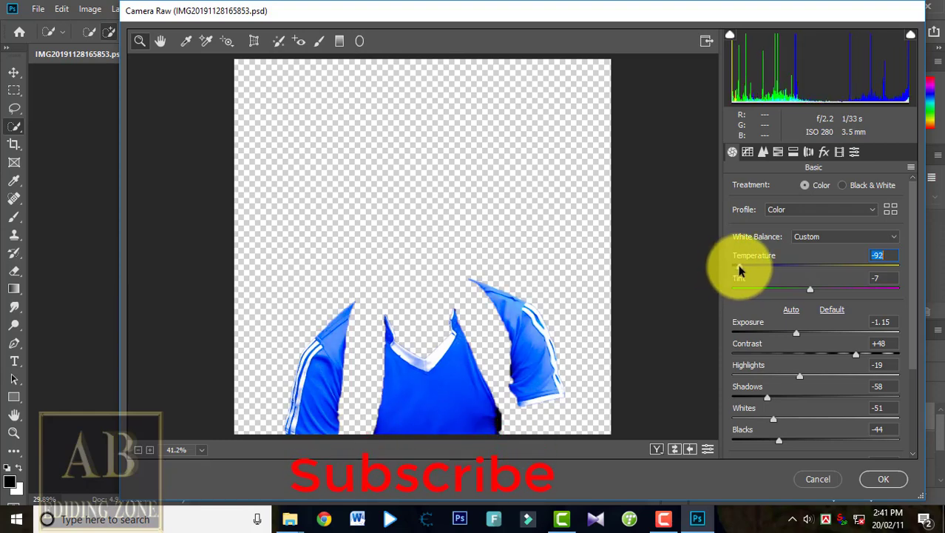
left_click(884, 478)
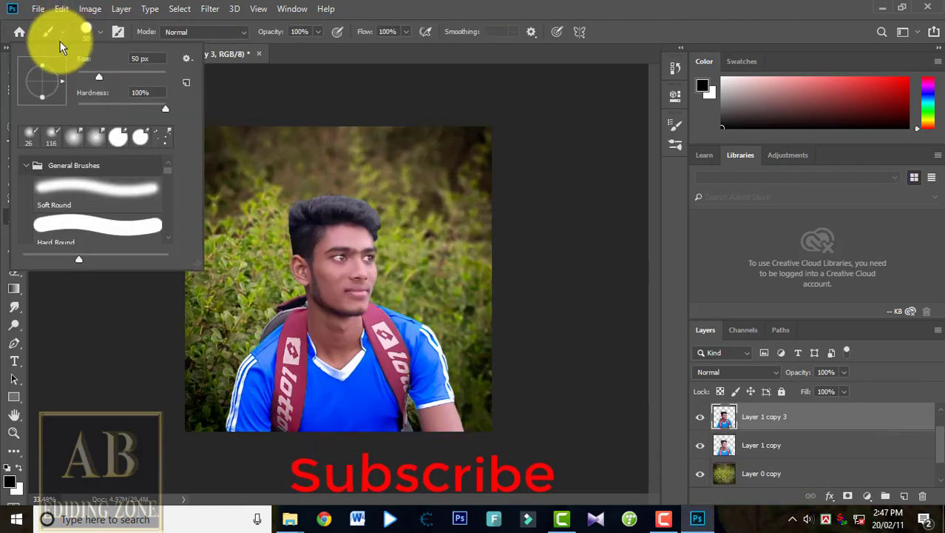
- Set up the Smudge tool with the 105 px scattered-dots brush tip and reduce its size to 27 px for the hair
left_click(19, 306)
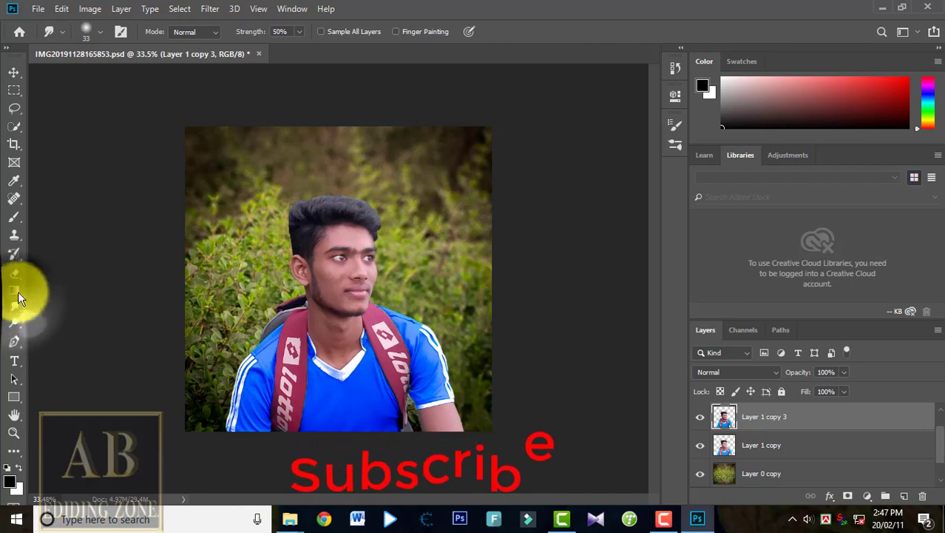
left_click(62, 31)
left_click(63, 27)
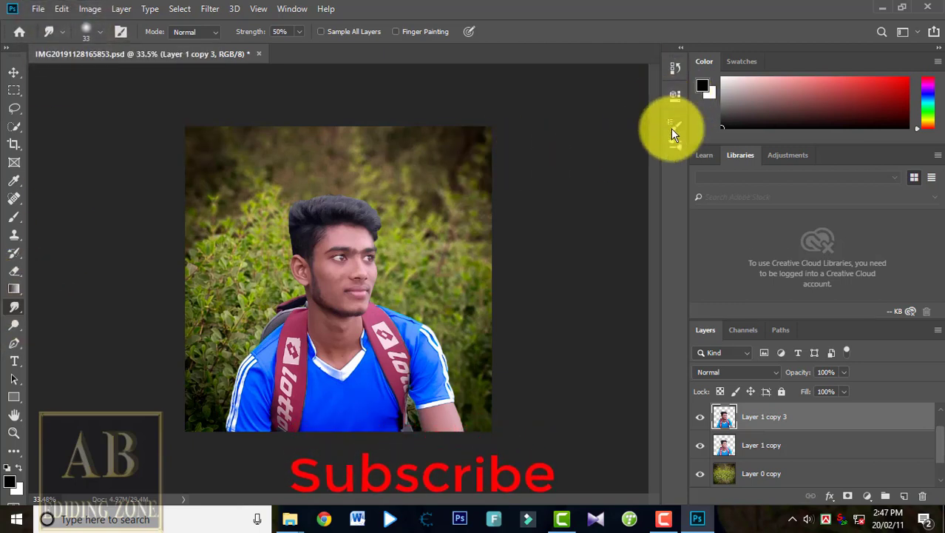
left_click(123, 31)
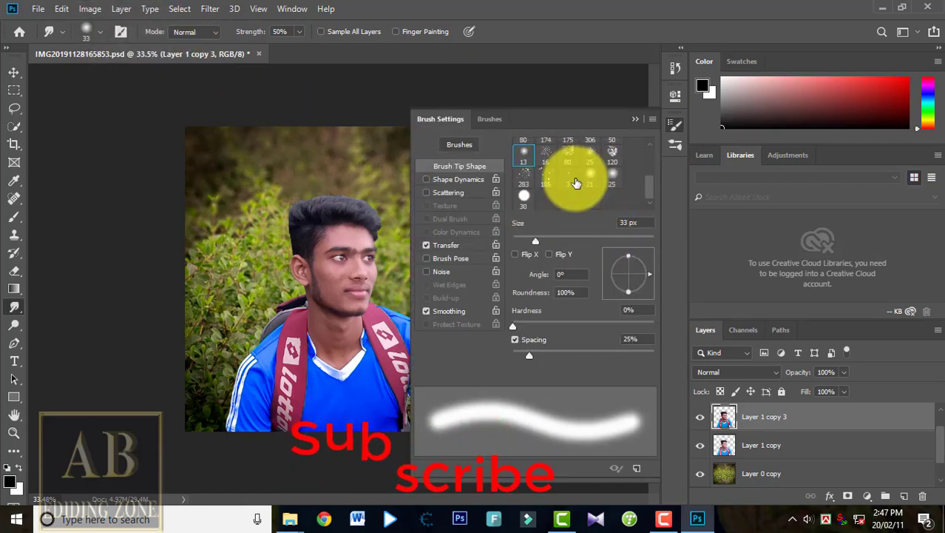
left_click(545, 178)
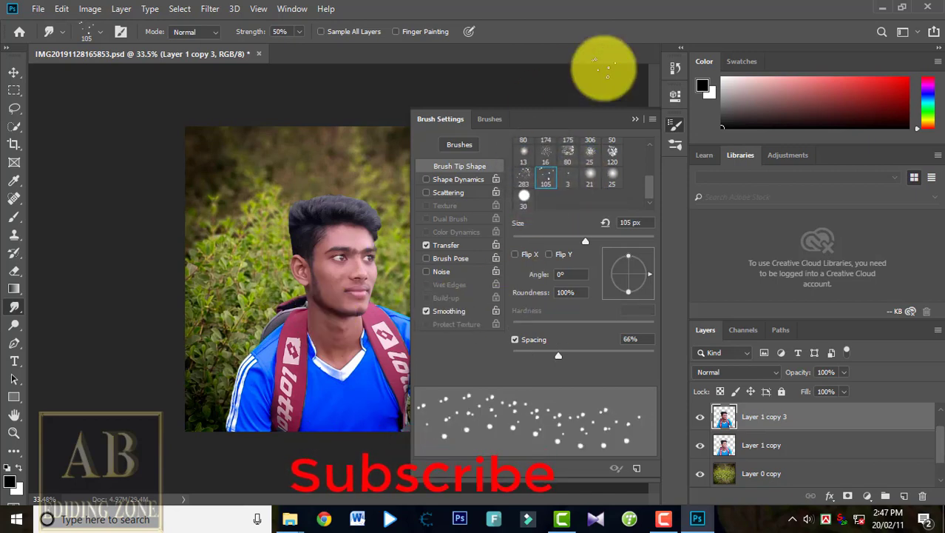
left_click(635, 119)
scroll(348, 148, "up", 4)
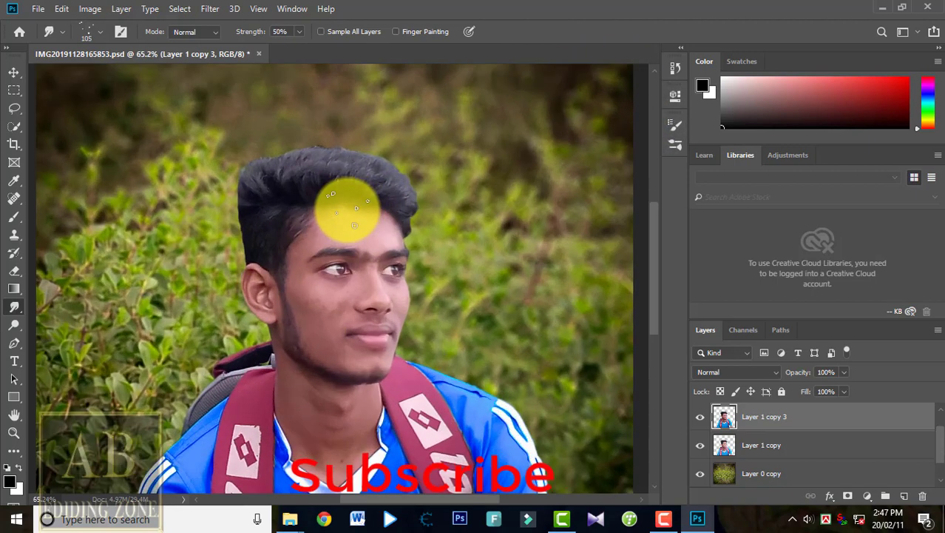
scroll(348, 211, "up", 4)
left_click_drag(335, 191, 352, 191)
scroll(441, 193, "up", 3)
scroll(715, 463, "up", 1)
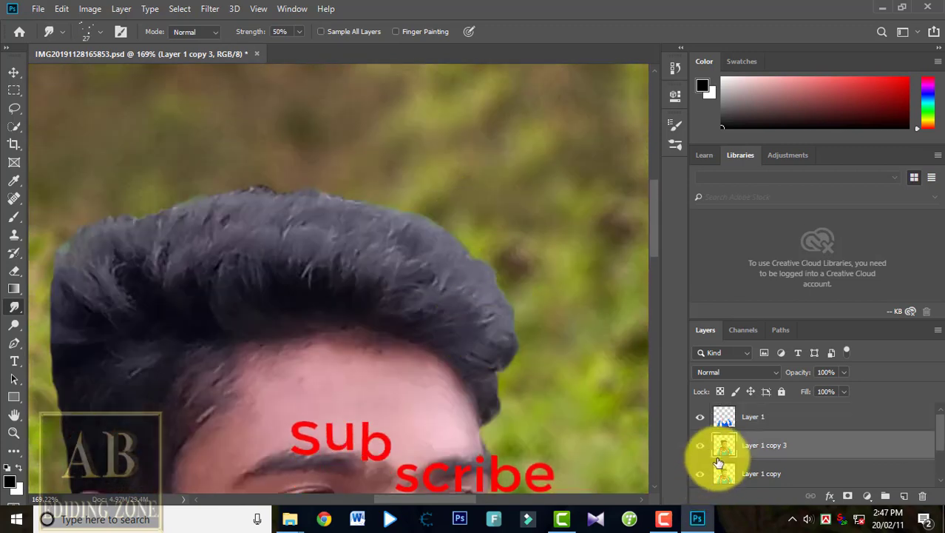
- Try smudging the front edge of the hair with the scattered-dots tip on Layer 1 copy 3, and undo the strokes
scroll(716, 459, "down", 1)
mouse_move(492, 310)
left_mouse_down()
mouse_move(475, 290)
mouse_move(478, 210)
mouse_move(494, 253)
mouse_move(481, 210)
mouse_move(499, 231)
mouse_move(484, 294)
mouse_move(474, 223)
left_mouse_up()
key("ctrl+z")
key("ctrl+z")
key("ctrl+z")
key("ctrl+z")
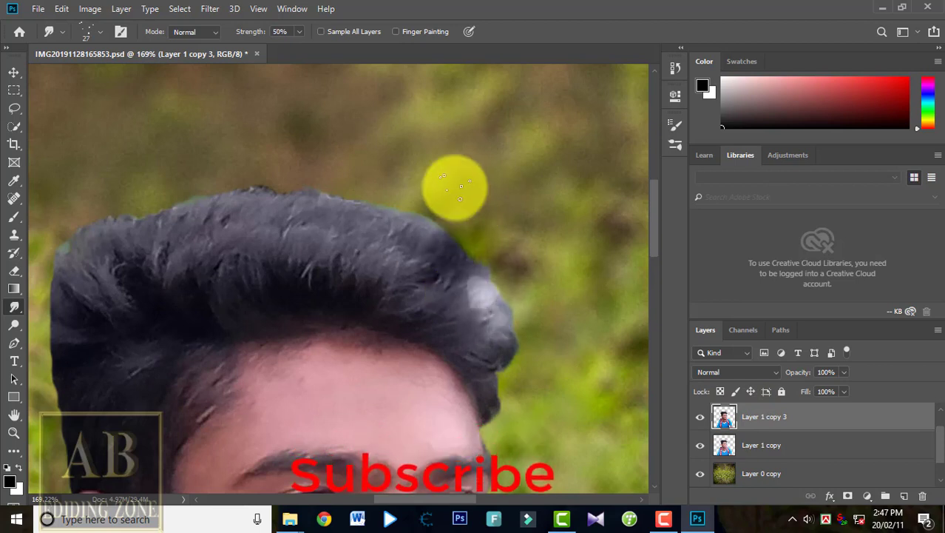
- Try smudging strands out of the front edge of the hair at 100% strength
left_click_drag(301, 45, 384, 59)
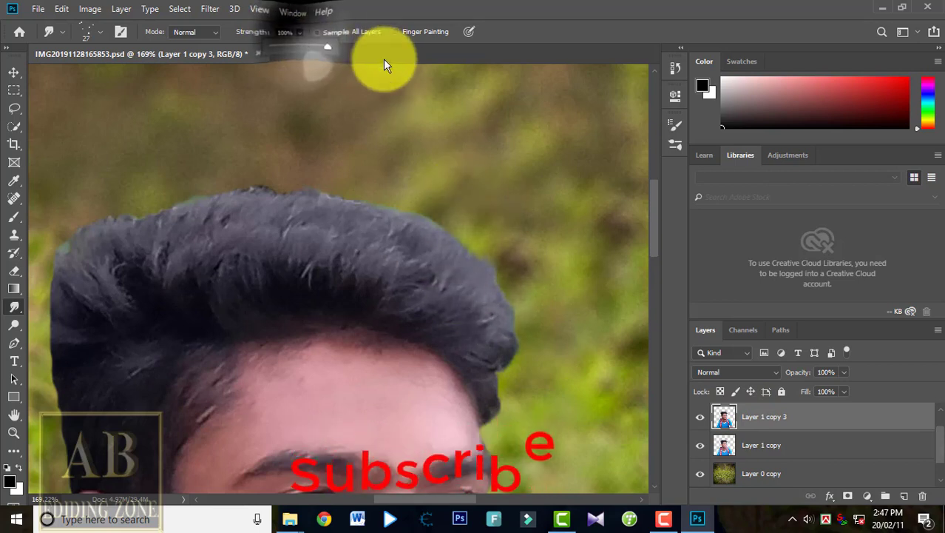
left_click(333, 88)
left_click_drag(499, 344, 521, 248)
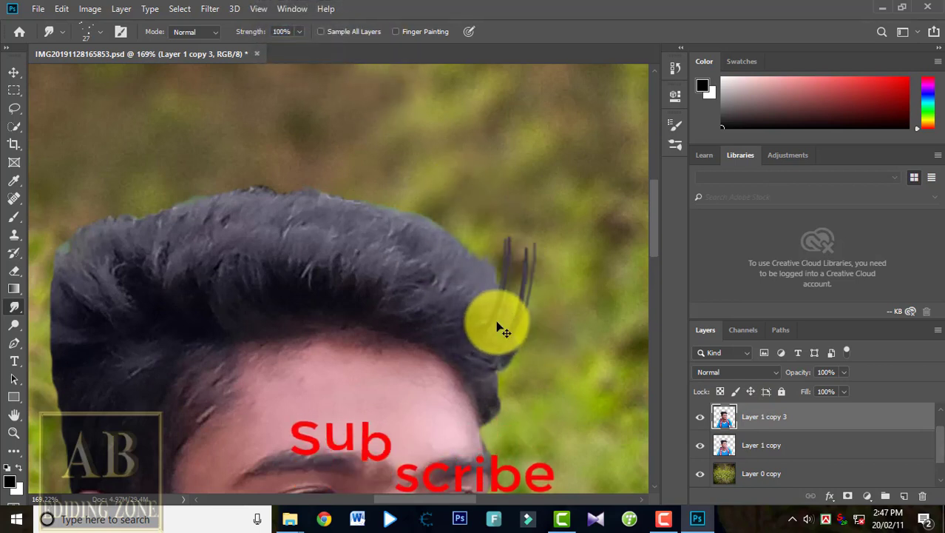
- Set the Smudge strength to 78% and pull short strands up and outward along the front edge of the hair
left_click(312, 78)
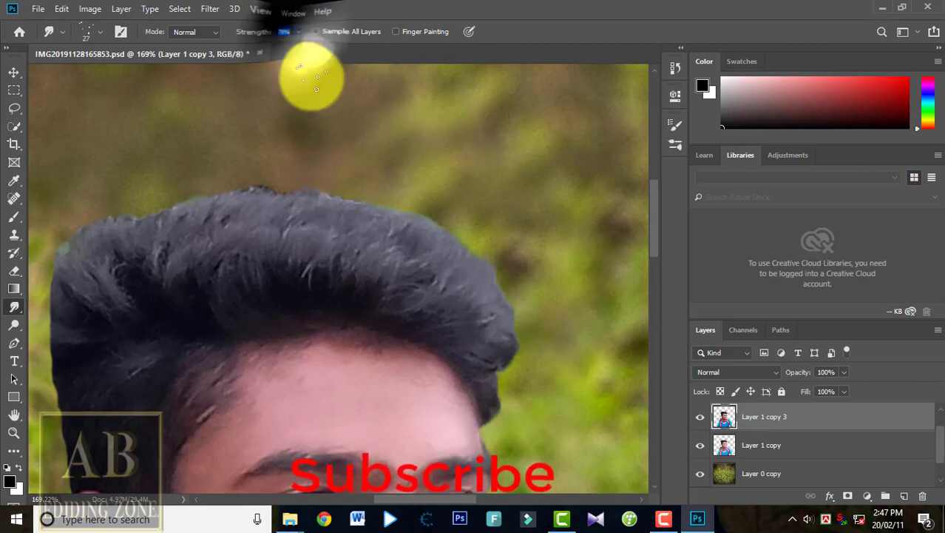
left_click_drag(488, 350, 488, 248)
left_click_drag(483, 316, 495, 235)
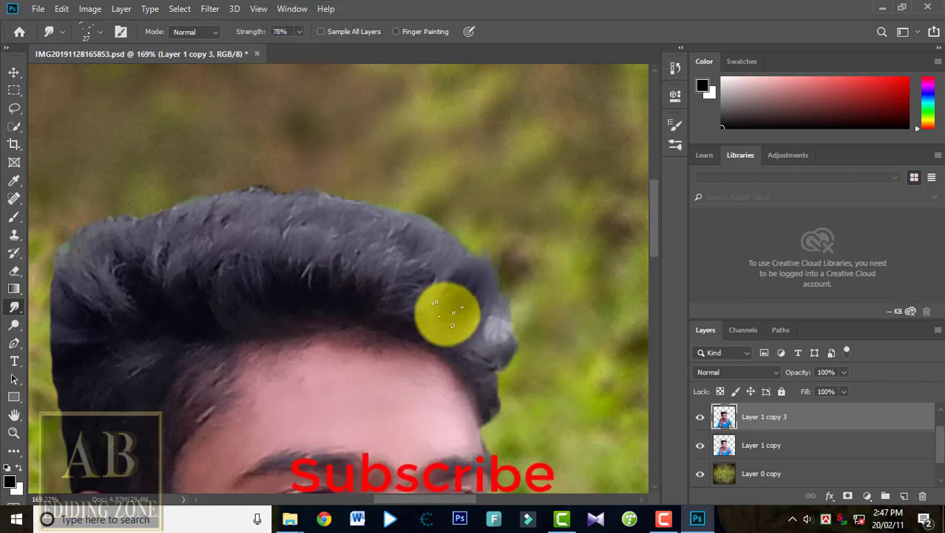
mouse_move(446, 316)
left_mouse_down()
mouse_move(469, 278)
mouse_move(474, 215)
left_mouse_up()
left_click_drag(481, 295, 454, 194)
left_click_drag(475, 322, 495, 278)
left_click_drag(480, 355, 521, 300)
mouse_move(483, 373)
left_mouse_down()
mouse_move(521, 336)
mouse_move(603, 317)
left_mouse_up()
mouse_move(506, 382)
left_mouse_down()
mouse_move(528, 298)
mouse_move(499, 398)
mouse_move(517, 395)
mouse_move(548, 336)
left_mouse_up()
mouse_move(503, 407)
left_mouse_down()
mouse_move(524, 367)
mouse_move(525, 309)
mouse_move(570, 298)
left_mouse_up()
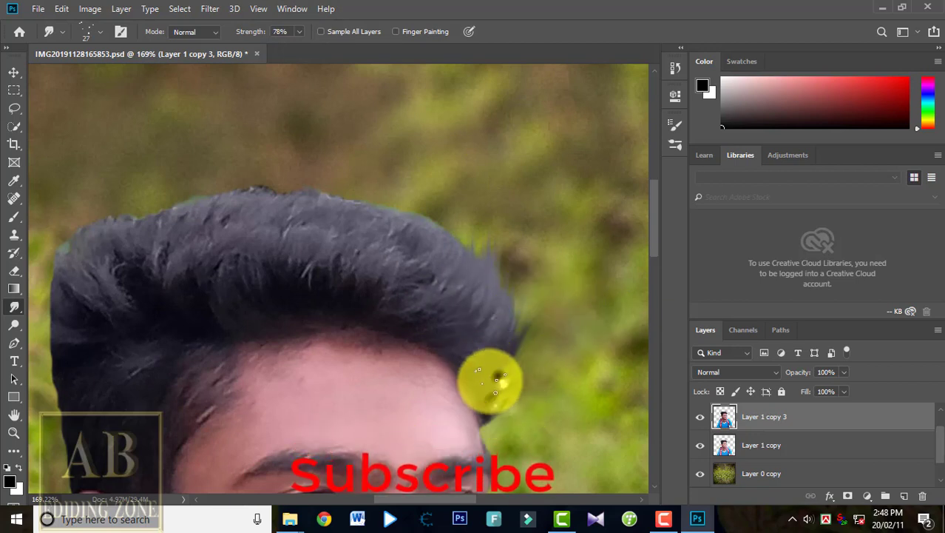
left_click_drag(513, 369, 546, 305)
mouse_move(489, 387)
left_mouse_down()
mouse_move(527, 362)
mouse_move(501, 323)
mouse_move(497, 373)
mouse_move(499, 355)
mouse_move(524, 348)
left_mouse_up()
mouse_move(516, 382)
left_mouse_down()
mouse_move(488, 308)
mouse_move(486, 325)
mouse_move(494, 230)
left_mouse_up()
left_click_drag(486, 301, 502, 267)
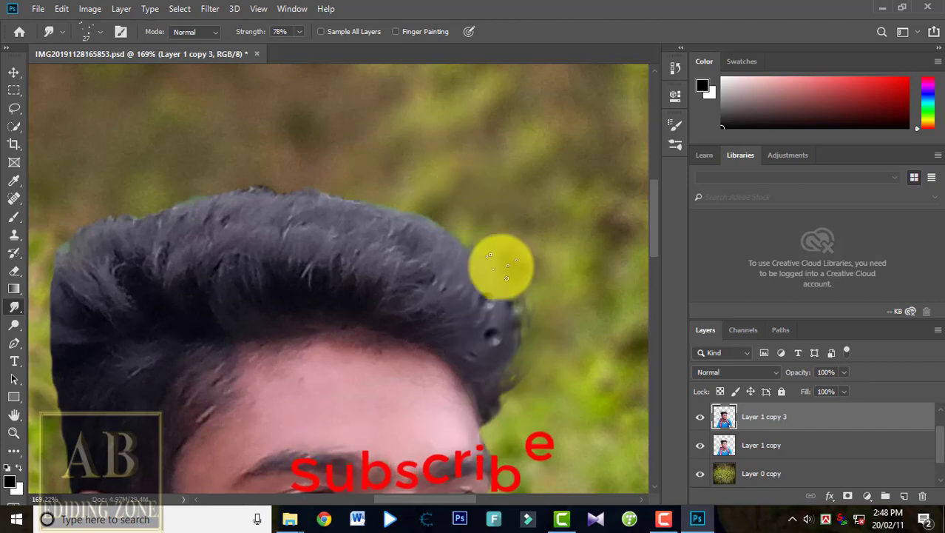
- Smudge longer upward strands from the front quiff and soften its outer edge against the foliage
scroll(404, 326, "down", 5)
scroll(419, 207, "up", 5)
mouse_move(345, 227)
left_mouse_down()
mouse_move(325, 173)
mouse_move(356, 156)
mouse_move(353, 156)
left_mouse_up()
left_click_drag(337, 202, 272, 114)
left_click_drag(377, 197, 367, 141)
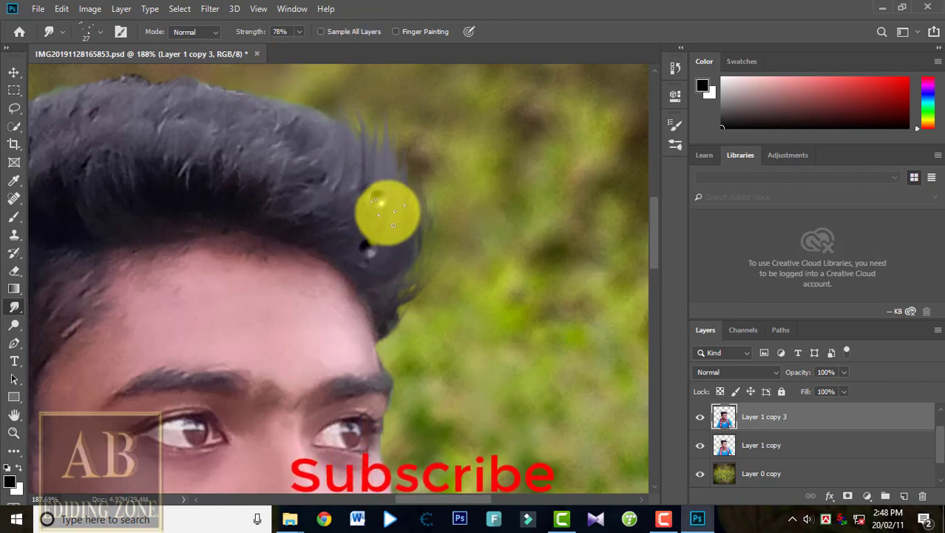
left_click_drag(395, 228, 361, 96)
mouse_move(386, 237)
left_mouse_down()
mouse_move(406, 216)
mouse_move(391, 153)
left_mouse_up()
mouse_move(380, 293)
left_mouse_down()
mouse_move(407, 206)
mouse_move(440, 258)
mouse_move(397, 284)
mouse_move(395, 250)
mouse_move(429, 195)
mouse_move(483, 167)
mouse_move(375, 277)
mouse_move(432, 169)
left_mouse_up()
left_click_drag(408, 256, 433, 199)
mouse_move(405, 286)
left_mouse_down()
mouse_move(398, 158)
mouse_move(388, 288)
mouse_move(429, 255)
left_mouse_up()
- Smudge the hairline edge above the front quiff upward into fine strands toward the middle of the crown
scroll(365, 211, "up", 2)
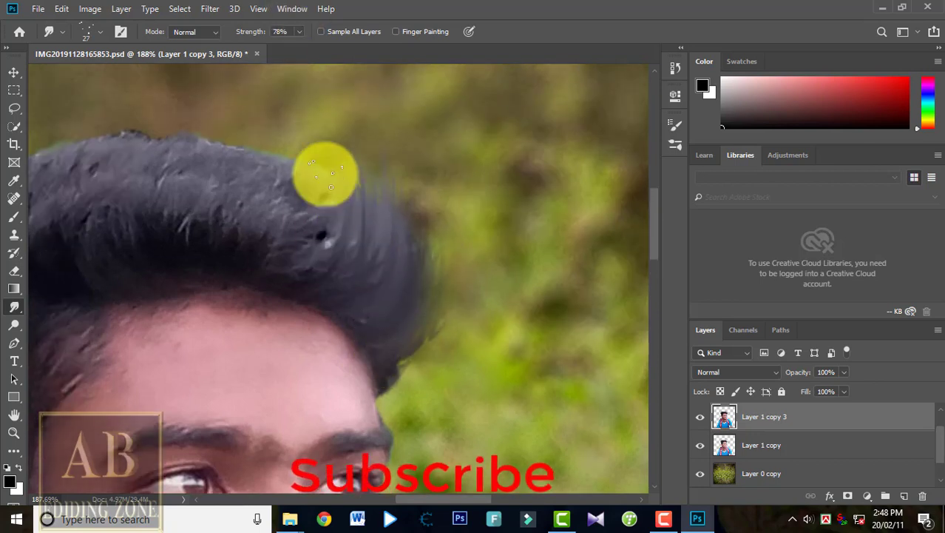
mouse_move(323, 231)
left_mouse_down()
mouse_move(341, 214)
mouse_move(282, 152)
left_mouse_up()
left_click_drag(382, 258, 315, 81)
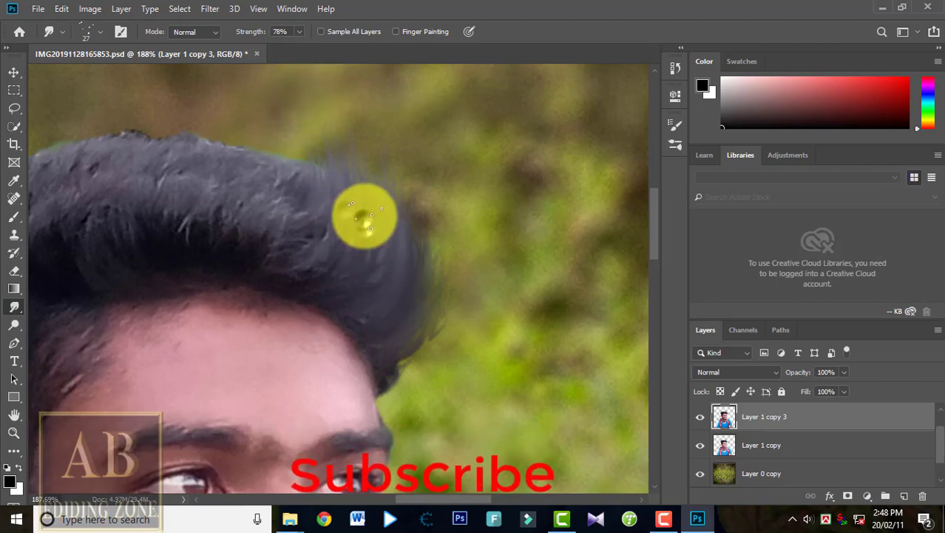
left_click_drag(366, 225, 308, 214)
scroll(310, 221, "down", 4)
scroll(390, 196, "up", 3)
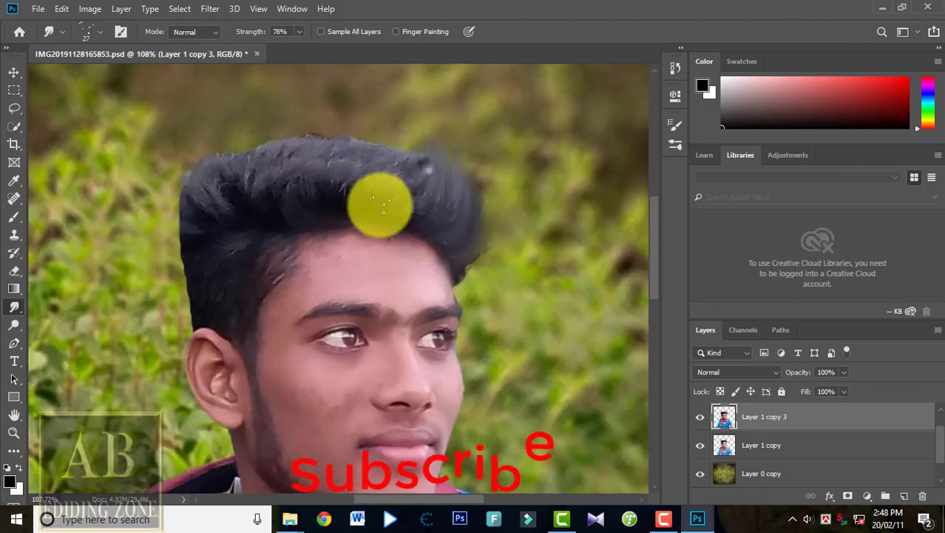
mouse_move(415, 219)
left_mouse_down()
mouse_move(398, 142)
mouse_move(351, 88)
left_mouse_up()
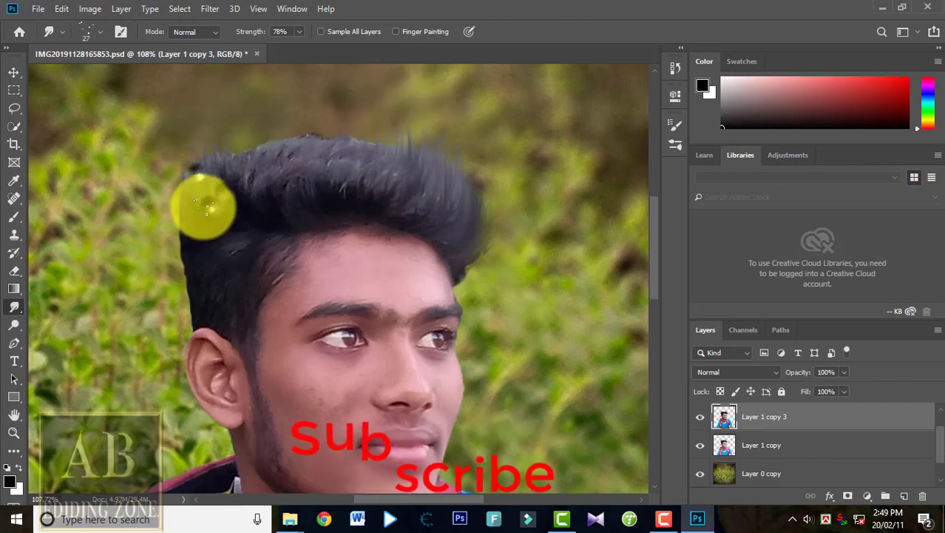
- Smudge the upper back corner of the hair upward into spiky strands, continuing onto the crown
left_click_drag(204, 207, 215, 140)
left_click_drag(192, 221, 205, 142)
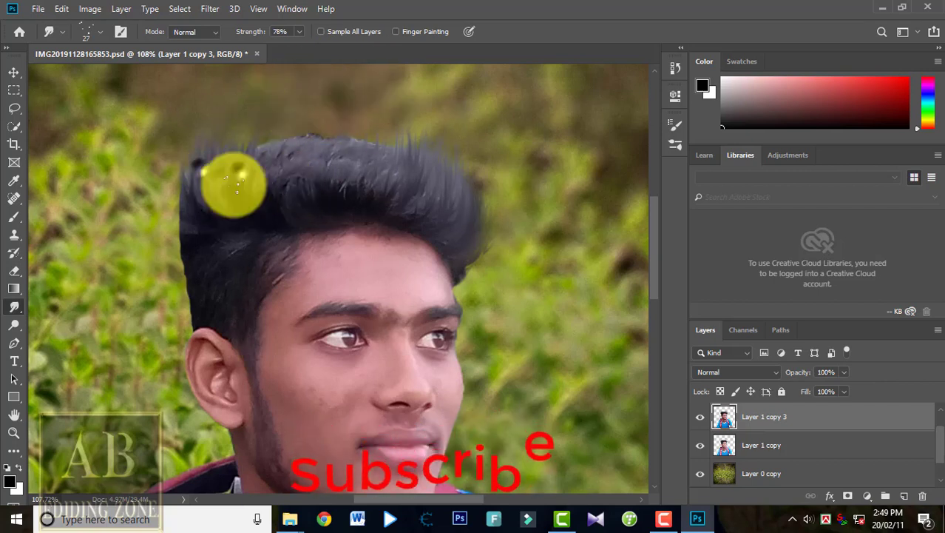
left_click_drag(243, 189, 258, 147)
left_click_drag(311, 190, 362, 140)
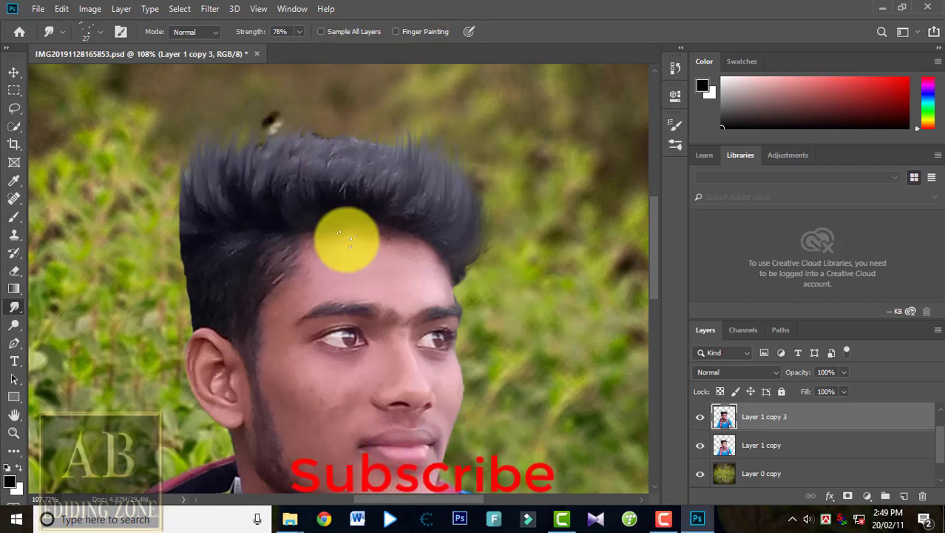
- Lengthen and blend the smudged strands along the back half of the hair top, sweeping them up toward the front
key("ctrl+0")
scroll(379, 239, "down", 6)
scroll(304, 238, "up", 14)
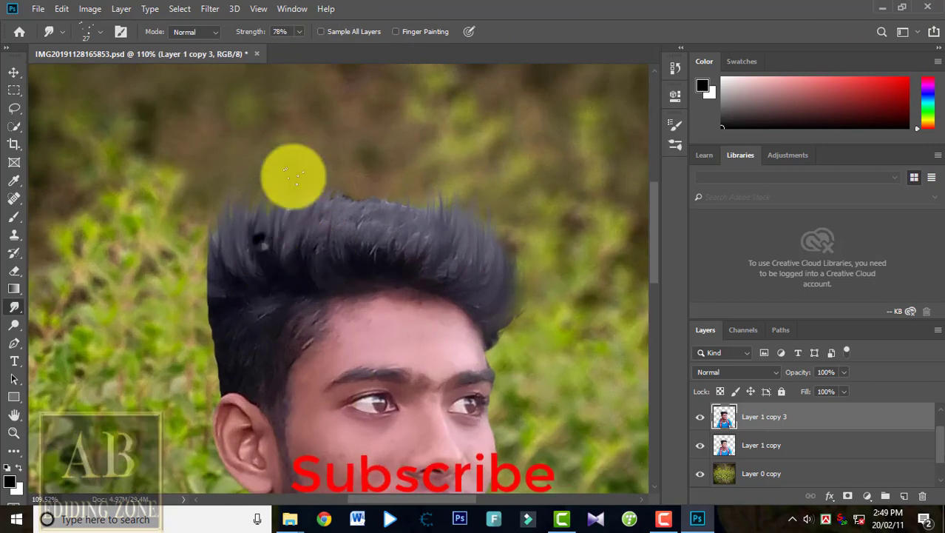
left_click_drag(240, 259, 264, 189)
left_click_drag(261, 243, 298, 164)
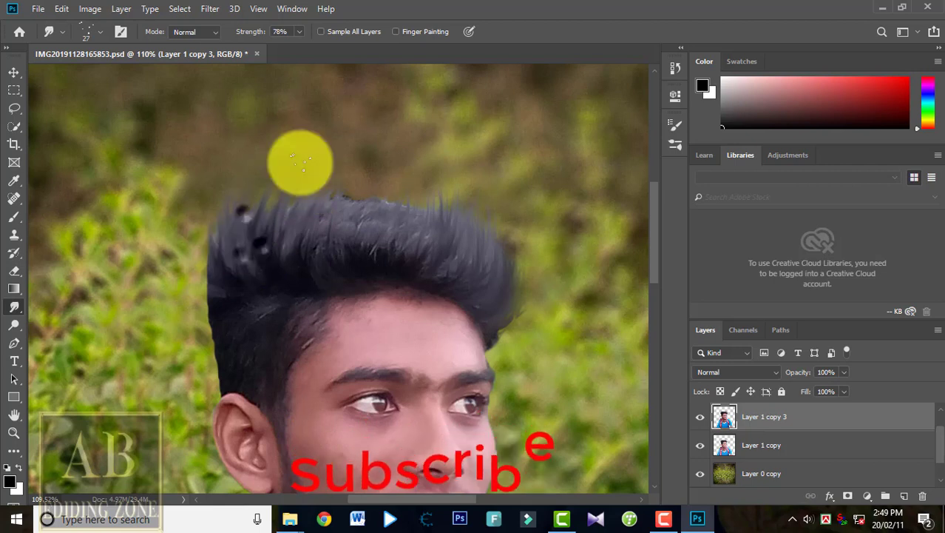
left_click_drag(279, 205, 320, 153)
left_click_drag(258, 226, 325, 185)
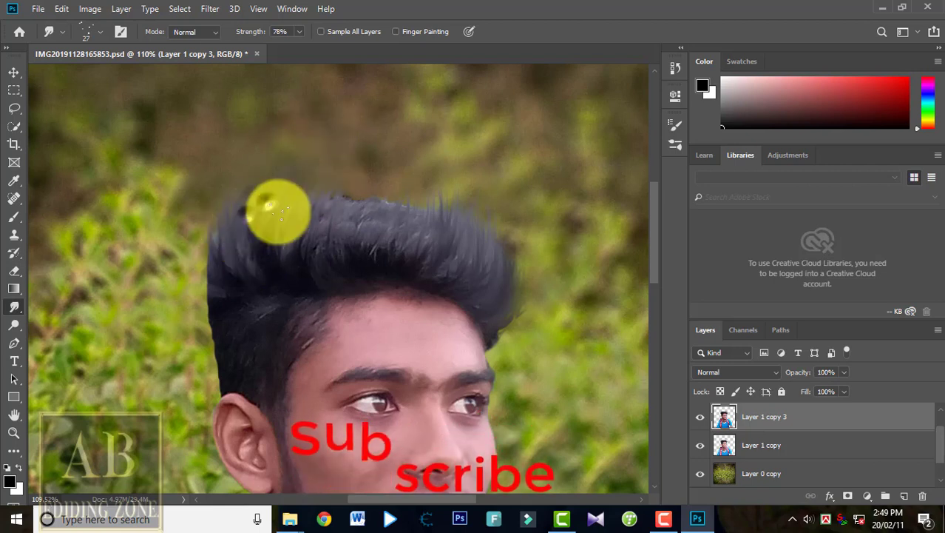
mouse_move(277, 211)
left_mouse_down()
mouse_move(318, 219)
mouse_move(327, 234)
mouse_move(357, 228)
mouse_move(408, 169)
mouse_move(419, 137)
left_mouse_up()
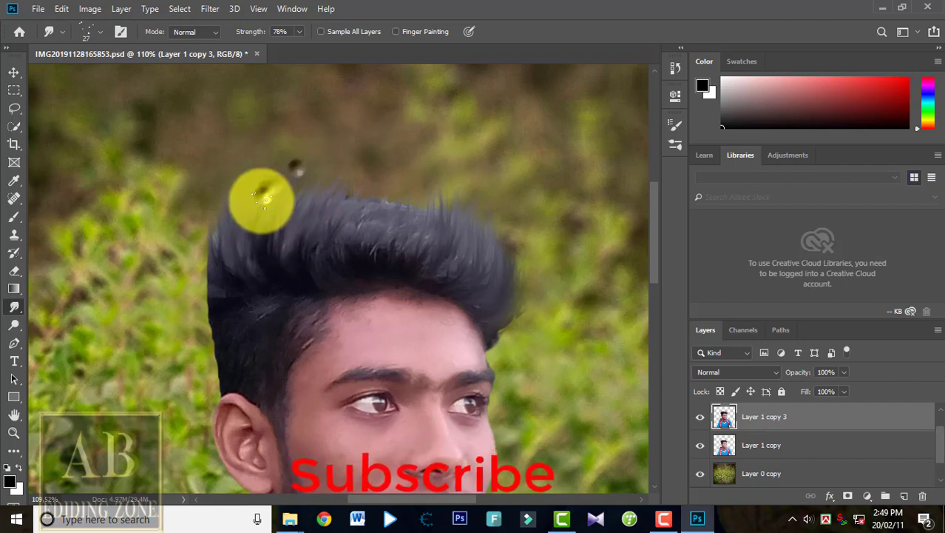
left_click_drag(389, 142, 413, 144)
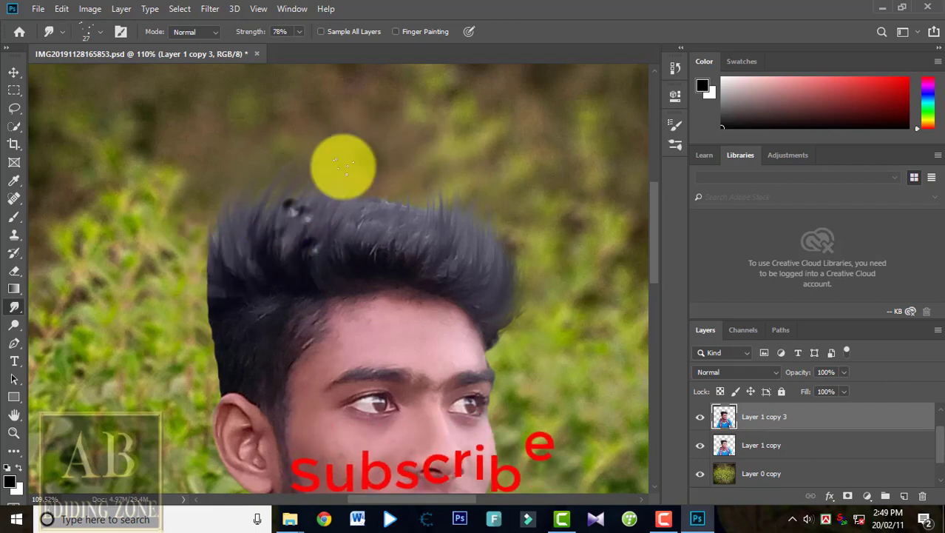
left_click_drag(311, 244, 392, 193)
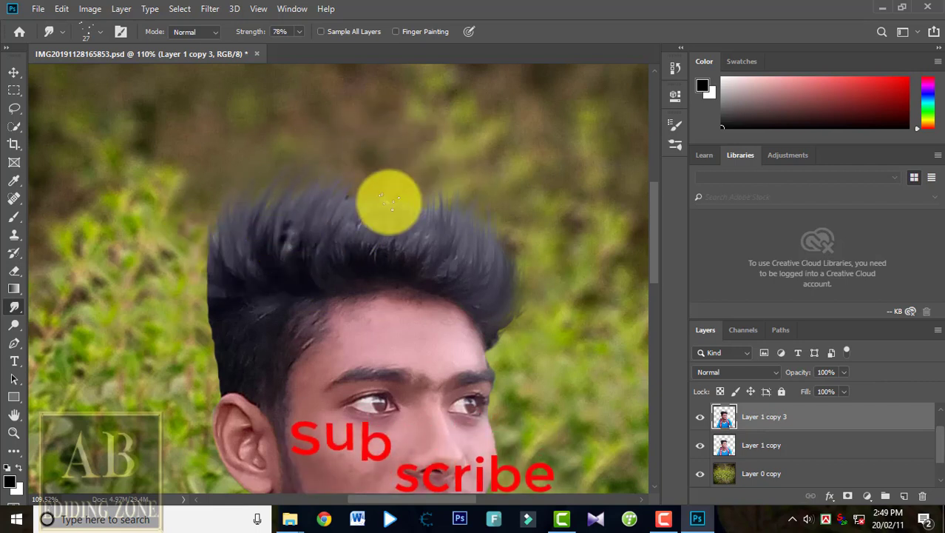
- Smudge the front half of the crown upward from the quiff to cover its smooth top edge with strands
left_click_drag(459, 287, 428, 155)
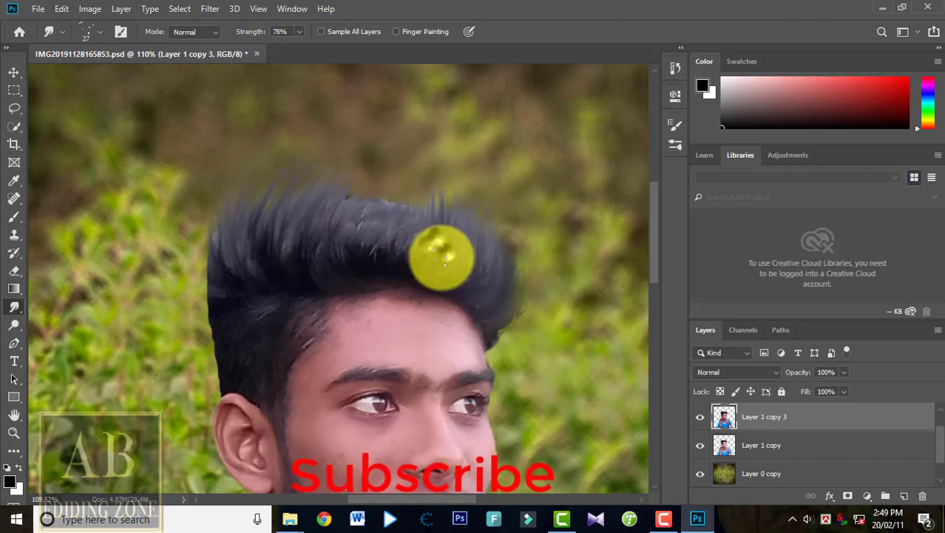
mouse_move(440, 257)
left_mouse_down()
mouse_move(451, 231)
mouse_move(381, 131)
left_mouse_up()
mouse_move(460, 277)
left_mouse_down()
mouse_move(482, 204)
mouse_move(482, 270)
mouse_move(460, 233)
mouse_move(460, 146)
left_mouse_up()
left_click_drag(422, 253, 380, 127)
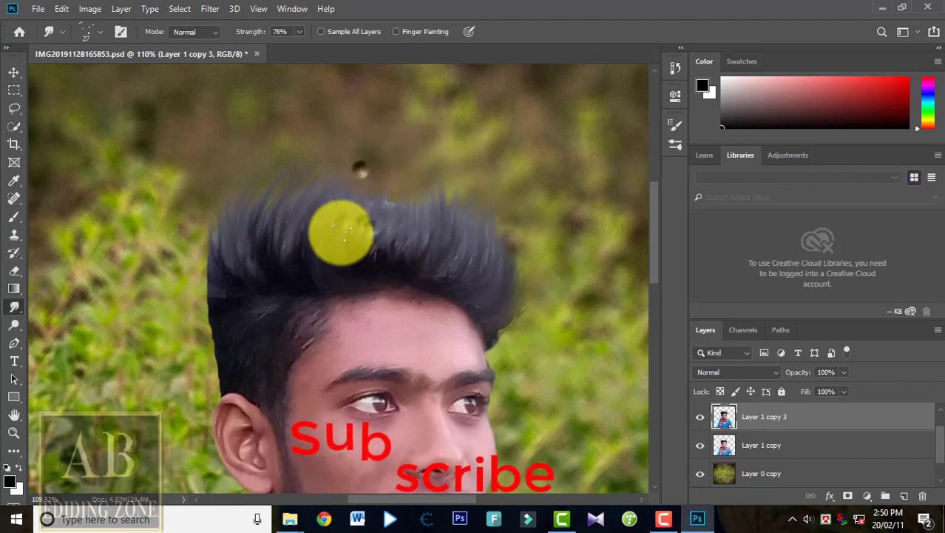
- Sweep the strands at the back of the crown up and forward to raise the hair's outline
mouse_move(265, 195)
left_mouse_down()
mouse_move(312, 122)
mouse_move(349, 133)
left_mouse_up()
left_click_drag(267, 218, 361, 163)
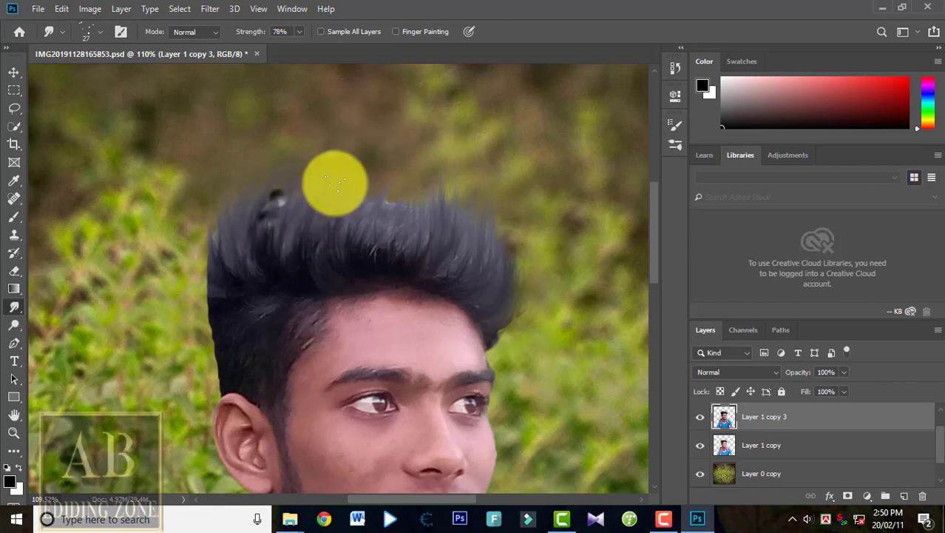
left_click_drag(272, 201, 445, 117)
left_click_drag(340, 205, 421, 197)
- Fill the smooth gap at the middle of the hair top with upward smudged strands that match both sides
scroll(365, 242, "down", 9)
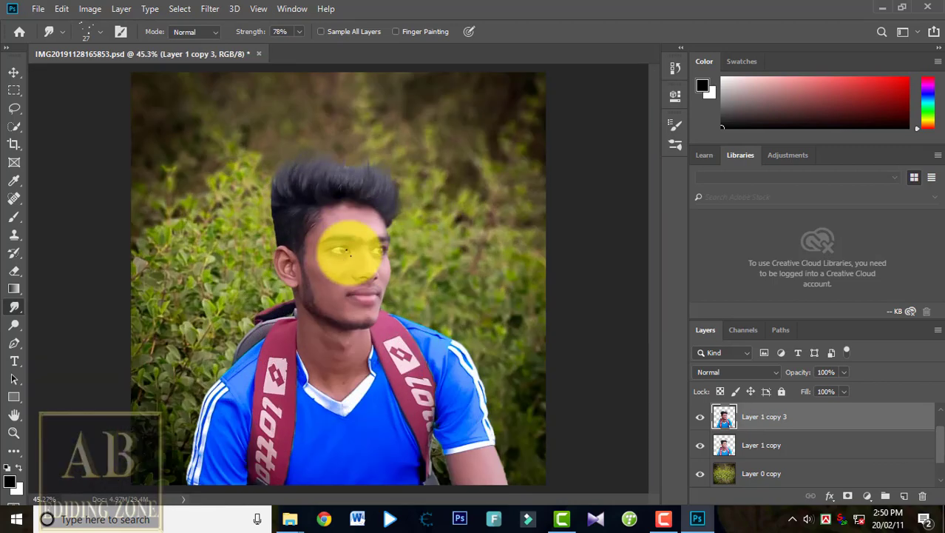
scroll(344, 247, "up", 10)
mouse_move(352, 242)
left_mouse_down()
mouse_move(327, 60)
mouse_move(350, 233)
left_mouse_up()
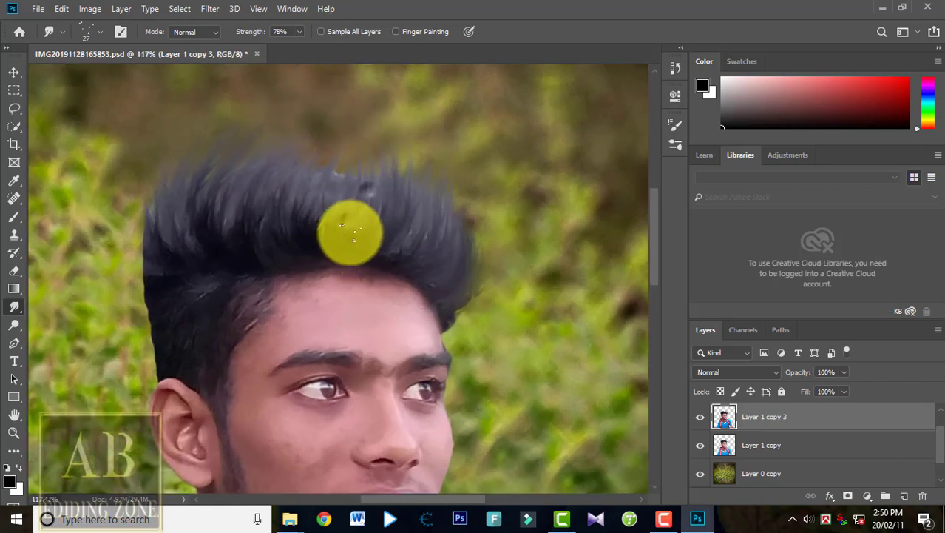
left_click_drag(387, 176, 350, 207)
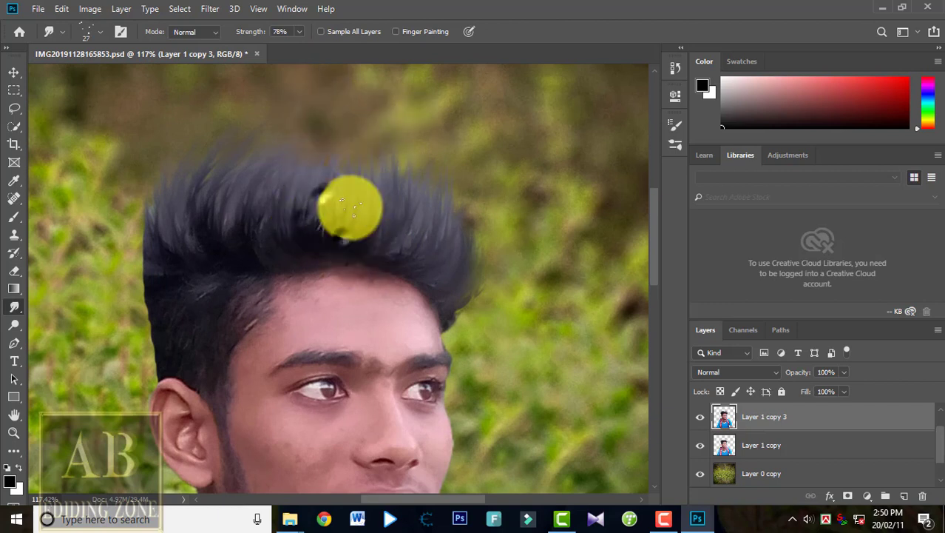
left_click_drag(316, 133, 337, 107)
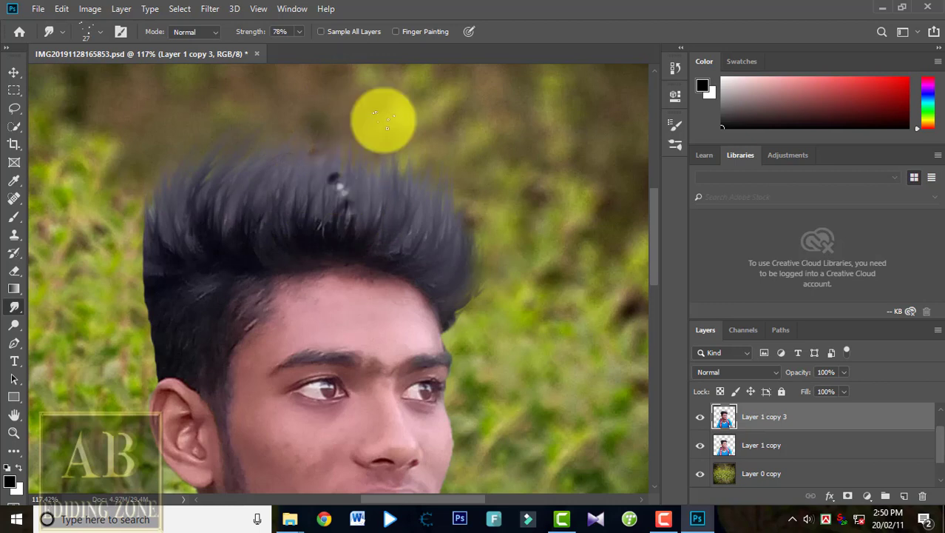
left_click_drag(357, 216, 320, 113)
left_click_drag(491, 221, 395, 234)
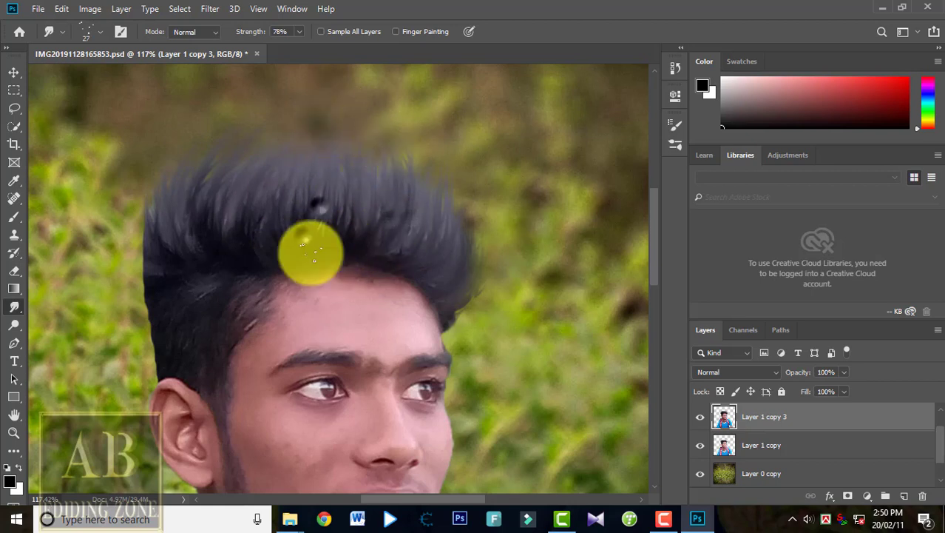
mouse_move(314, 156)
left_mouse_down()
mouse_move(397, 239)
mouse_move(429, 218)
mouse_move(437, 189)
mouse_move(395, 249)
mouse_move(409, 261)
mouse_move(443, 215)
mouse_move(382, 256)
mouse_move(403, 175)
left_mouse_up()
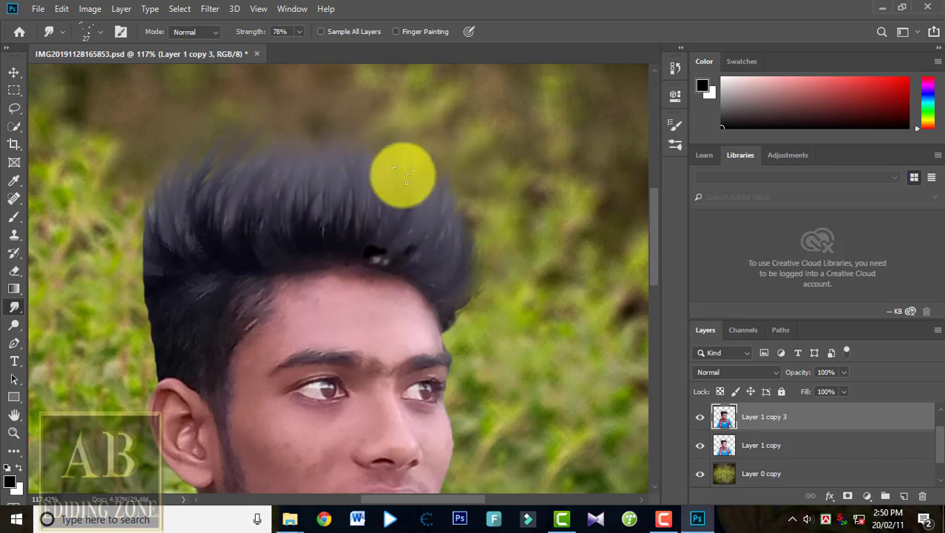
- Smudge the dark hair above the forehead up and outward through the front quiff
mouse_move(395, 266)
left_mouse_down()
mouse_move(419, 274)
mouse_move(427, 253)
mouse_move(499, 188)
left_mouse_up()
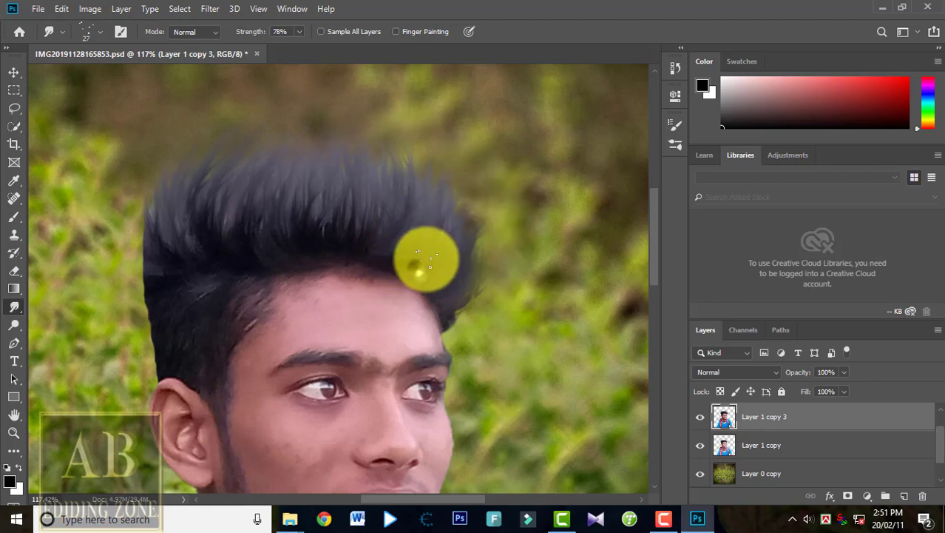
left_click_drag(423, 259, 454, 217)
mouse_move(396, 253)
left_mouse_down()
mouse_move(416, 210)
mouse_move(401, 131)
left_mouse_up()
left_click_drag(358, 246, 374, 148)
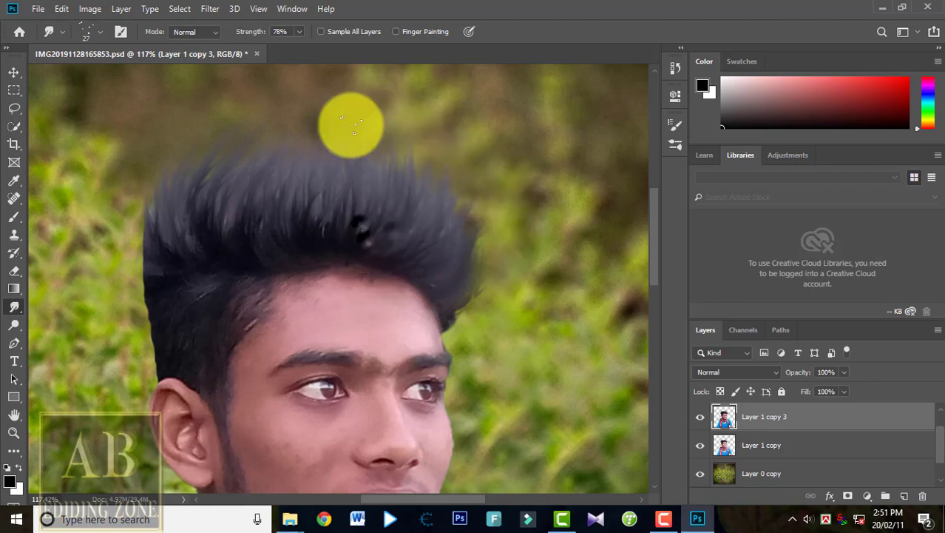
- Smudge strands upward from the dark roots above the temple through the back half of the hair
mouse_move(299, 261)
left_mouse_down()
mouse_move(313, 227)
mouse_move(273, 183)
left_mouse_up()
left_click_drag(282, 297, 312, 98)
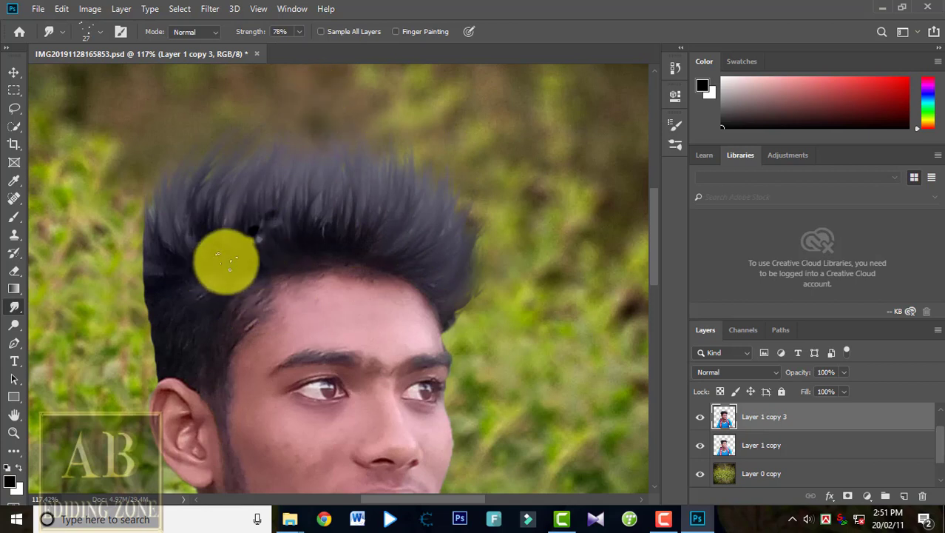
left_click_drag(226, 262, 284, 216)
left_click_drag(199, 247, 198, 194)
left_click_drag(226, 268, 237, 185)
mouse_move(343, 222)
left_mouse_down()
mouse_move(378, 144)
mouse_move(337, 89)
left_mouse_up()
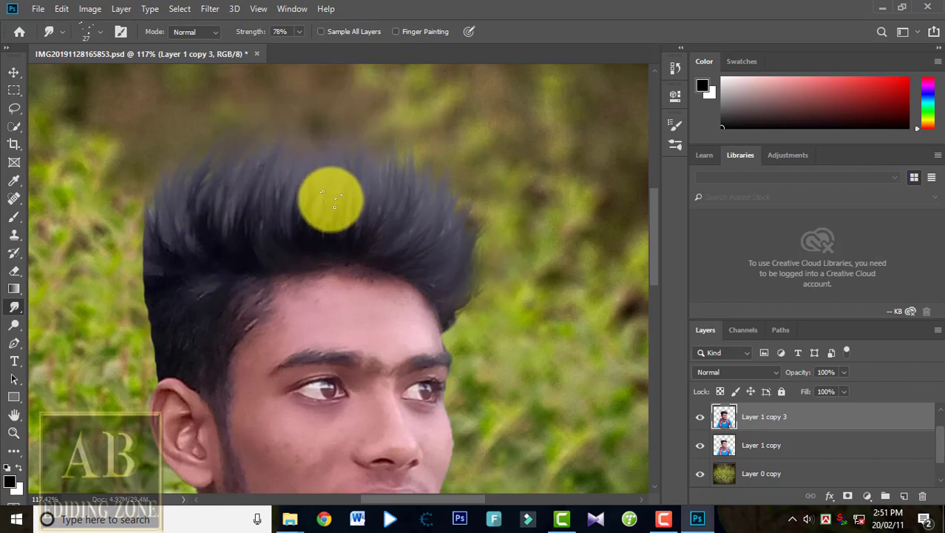
- Build up taller, denser strands over the centre of the crown with repeated upward smudges from the hairline
left_click_drag(307, 245, 326, 122)
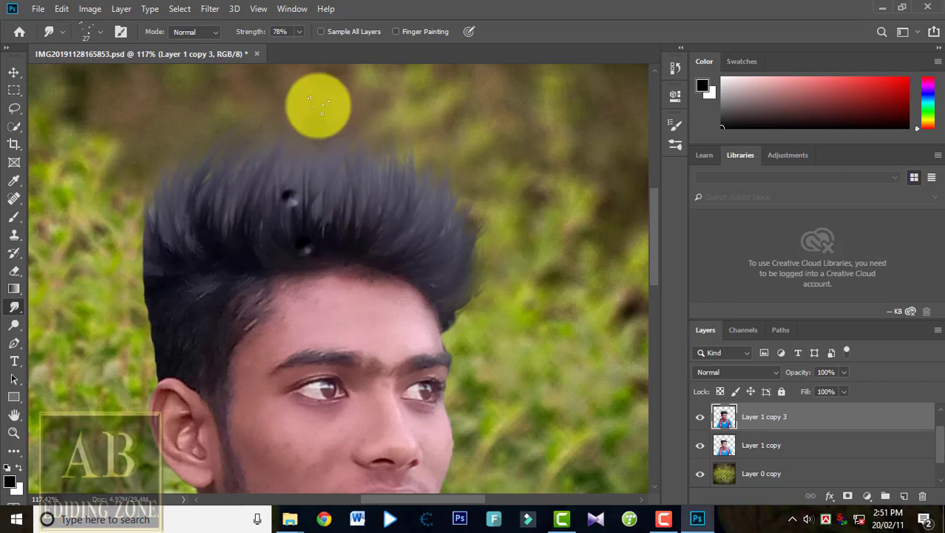
left_click_drag(253, 210, 278, 148)
left_click_drag(327, 215, 337, 100)
left_click_drag(289, 262, 314, 115)
left_click_drag(363, 220, 369, 137)
left_click_drag(343, 233, 353, 80)
left_click_drag(302, 220, 314, 159)
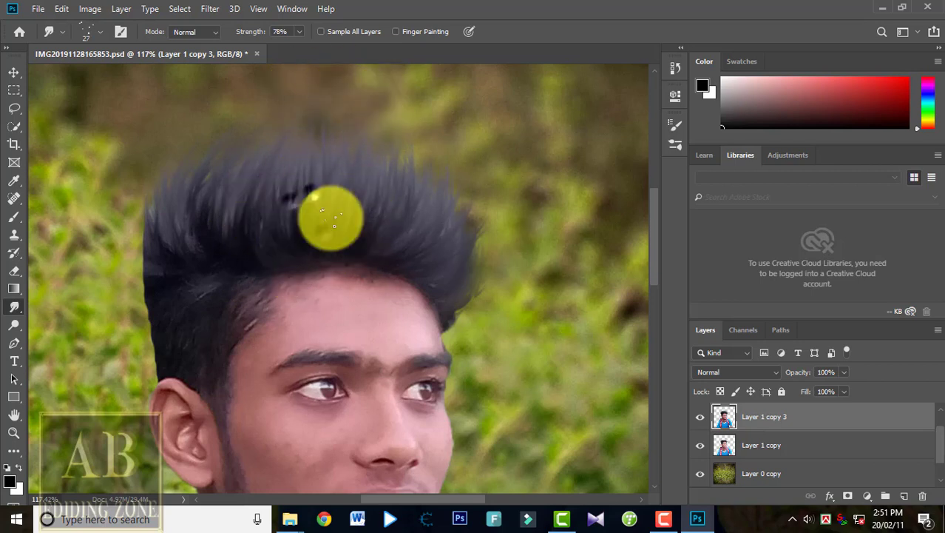
left_click_drag(345, 238, 422, 146)
mouse_move(374, 245)
left_mouse_down()
mouse_move(312, 127)
mouse_move(342, 174)
left_mouse_up()
left_click_drag(299, 247, 326, 66)
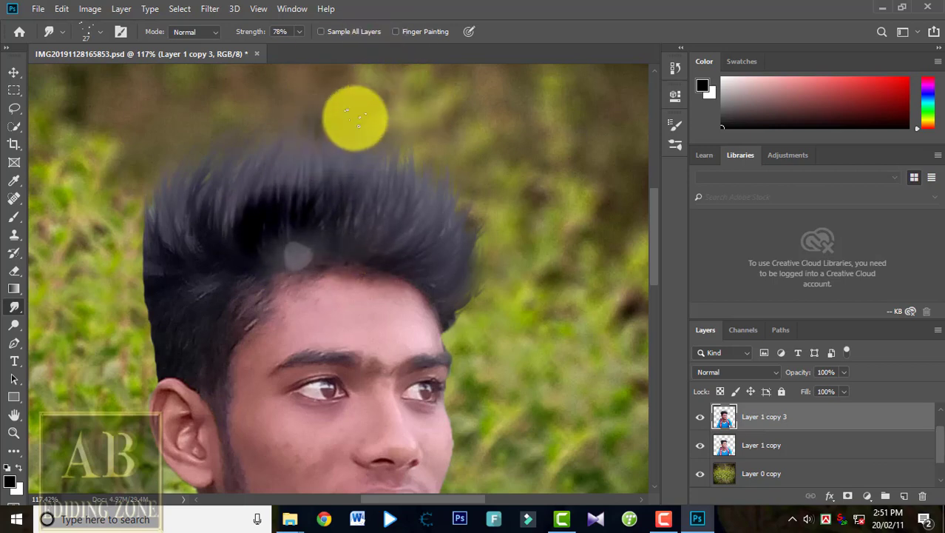
- Smudge the short side hair above the ear to blend it from the temple back toward the nape
scroll(264, 353, "down", 6)
scroll(344, 174, "up", 7)
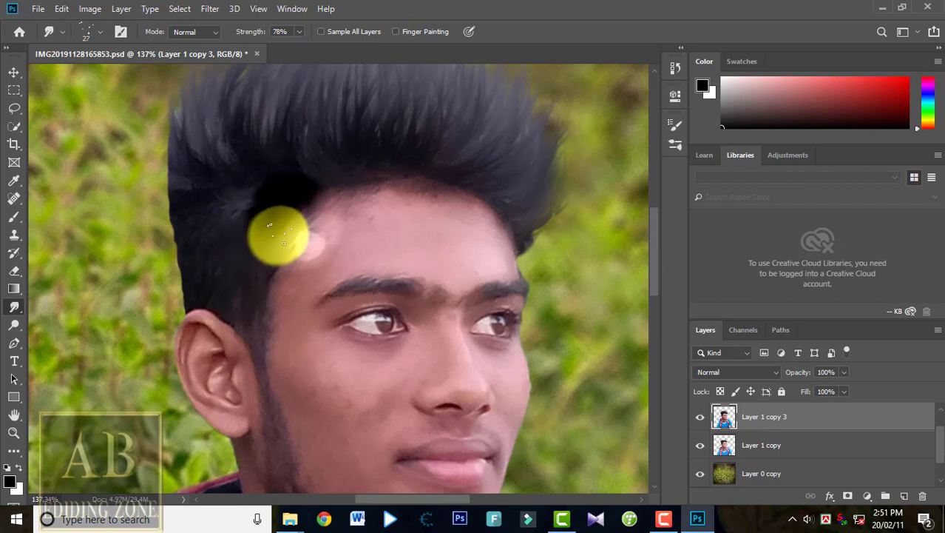
mouse_move(239, 302)
left_mouse_down()
mouse_move(230, 220)
mouse_move(230, 258)
mouse_move(201, 239)
mouse_move(197, 221)
mouse_move(227, 288)
mouse_move(210, 317)
mouse_move(214, 273)
left_mouse_up()
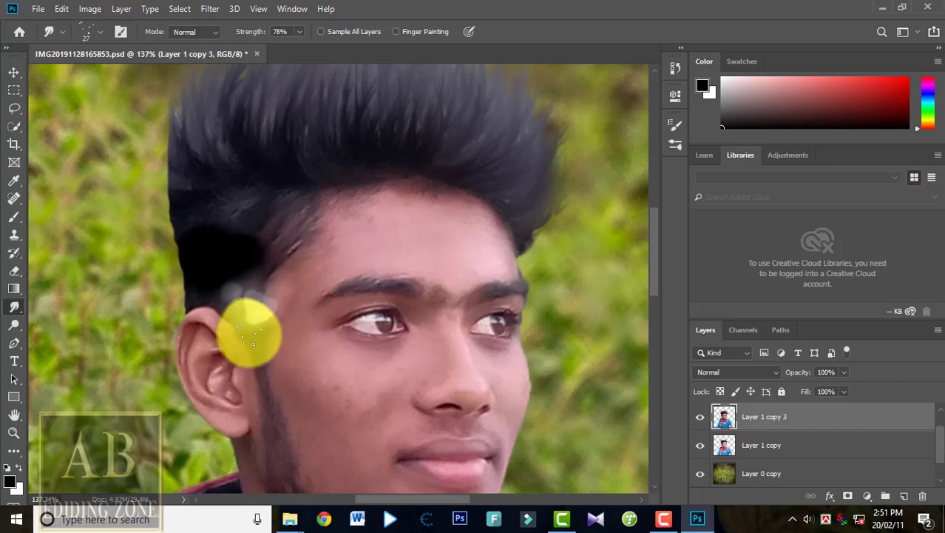
scroll(270, 314, "down", 3)
scroll(270, 315, "up", 3)
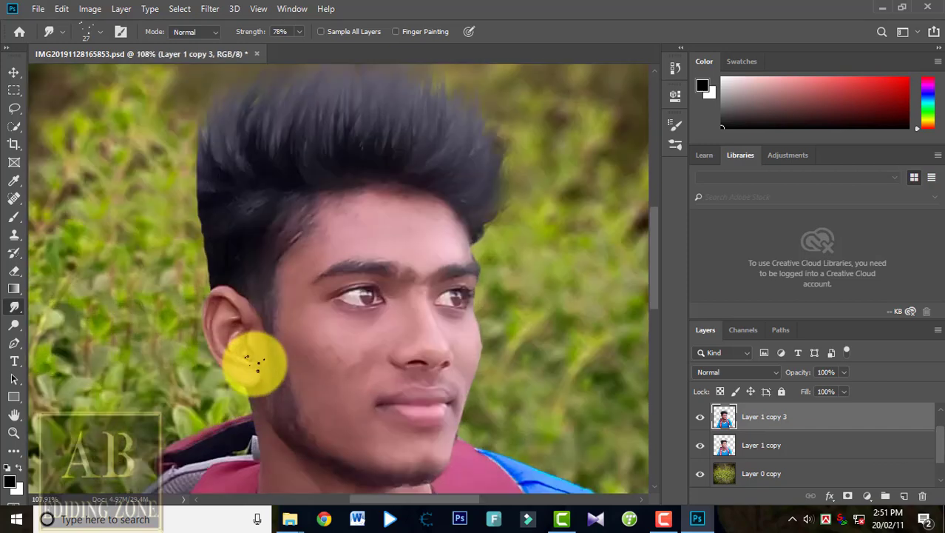
- Smudge the sideburn downward in front of the ear with a 12 px smudge brush
scroll(289, 342, "up", 5)
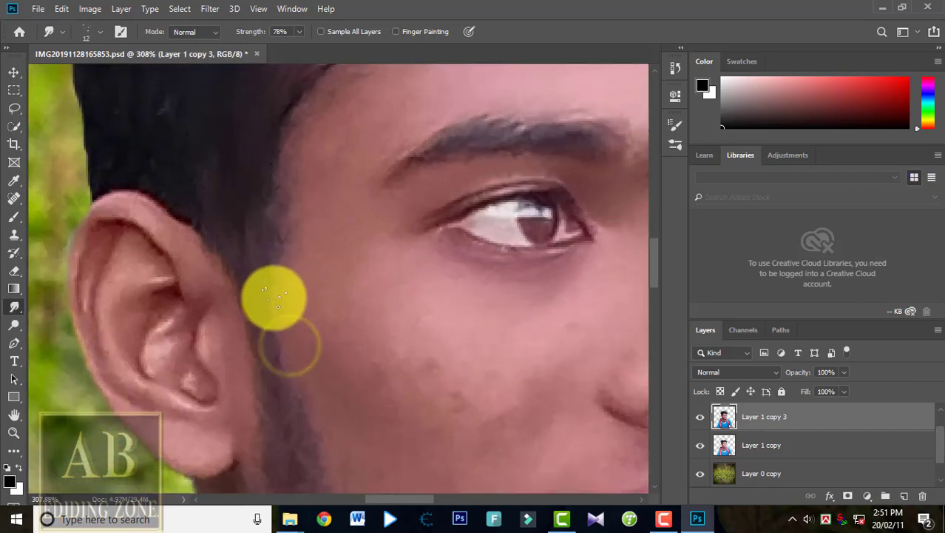
mouse_move(274, 292)
left_mouse_down()
mouse_move(257, 232)
mouse_move(261, 194)
mouse_move(275, 295)
left_mouse_up()
left_click_drag(252, 272, 270, 393)
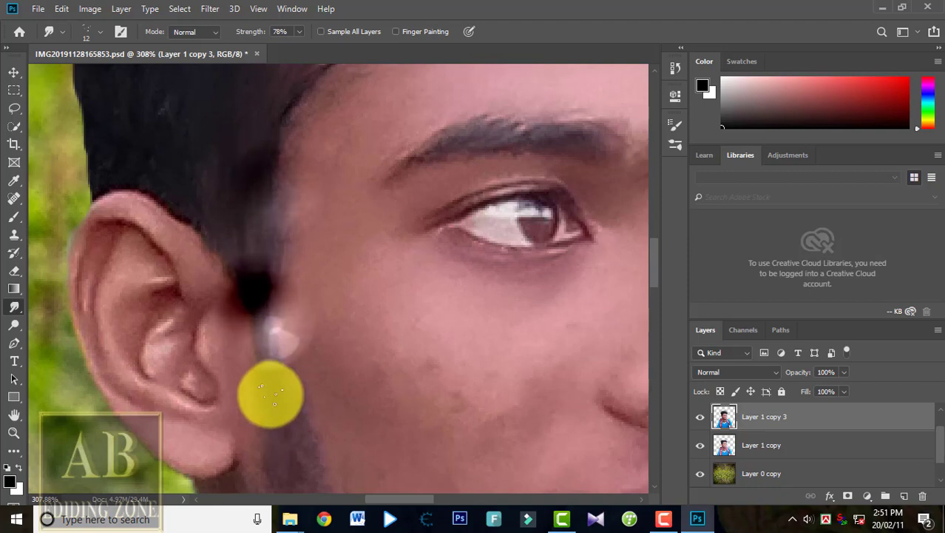
scroll(270, 393, "down", 1)
left_click_drag(259, 295, 311, 442)
scroll(333, 414, "down", 5)
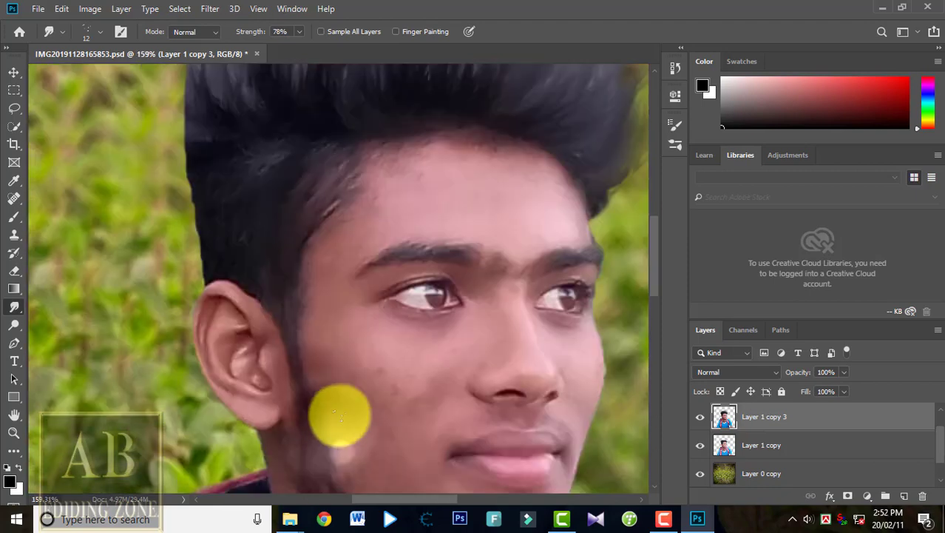
- Smudge the lower sideburn down past the earlobe into the beard at the jaw corner
scroll(327, 444, "down", 3)
scroll(319, 429, "up", 3)
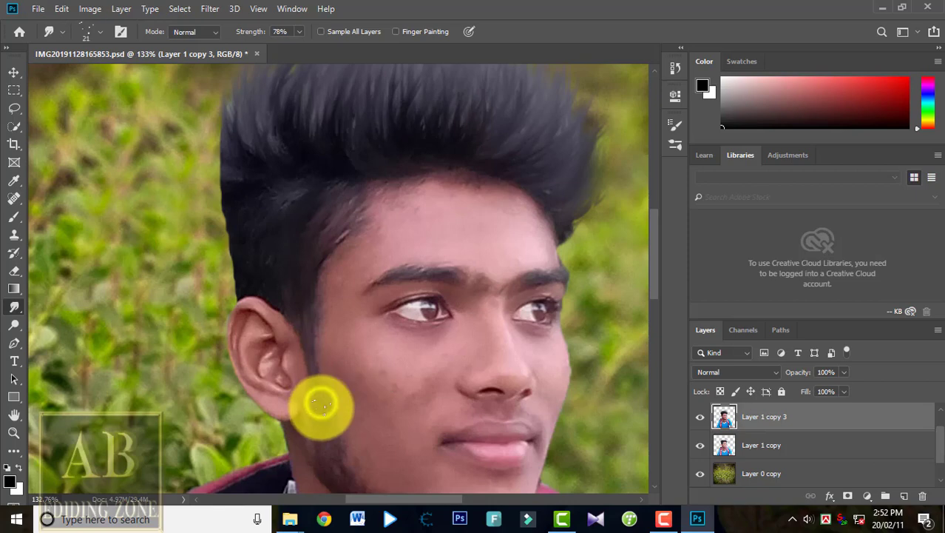
scroll(322, 406, "up", 2)
mouse_move(321, 396)
left_mouse_down()
mouse_move(331, 441)
mouse_move(334, 408)
mouse_move(349, 497)
mouse_move(356, 424)
mouse_move(342, 442)
left_mouse_up()
scroll(345, 452, "up", 1)
left_click_drag(337, 374, 365, 448)
- Reduce the smudge brush to 7 px and blend the beard hairs around the jaw corner below the ear
right_click(354, 399, "alt")
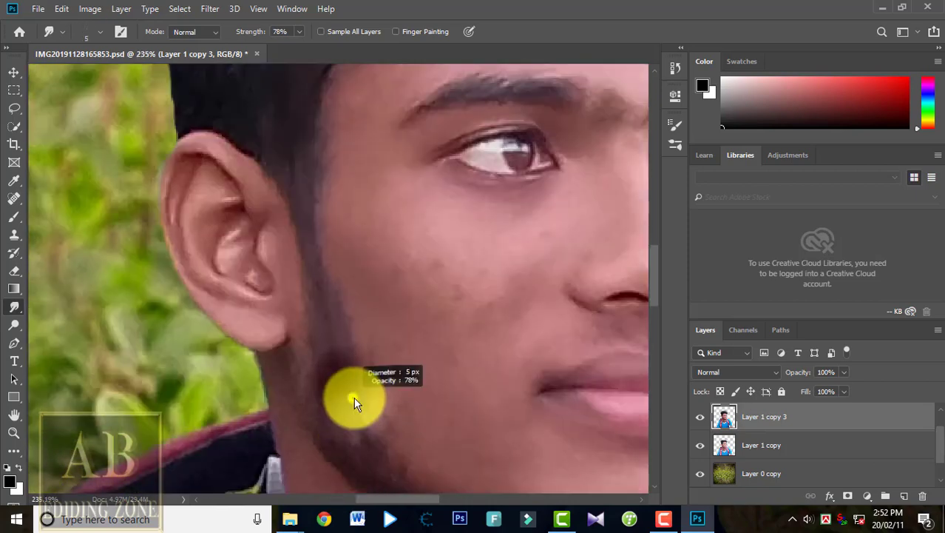
left_click_drag(354, 399, 357, 400)
mouse_move(366, 434)
left_mouse_down()
mouse_move(380, 451)
mouse_move(382, 429)
mouse_move(356, 398)
mouse_move(364, 444)
mouse_move(354, 419)
mouse_move(360, 425)
mouse_move(344, 450)
mouse_move(373, 463)
mouse_move(335, 404)
mouse_move(360, 439)
mouse_move(352, 479)
mouse_move(333, 425)
mouse_move(376, 450)
left_mouse_up()
scroll(391, 352, "down", 2)
scroll(391, 352, "down", 1)
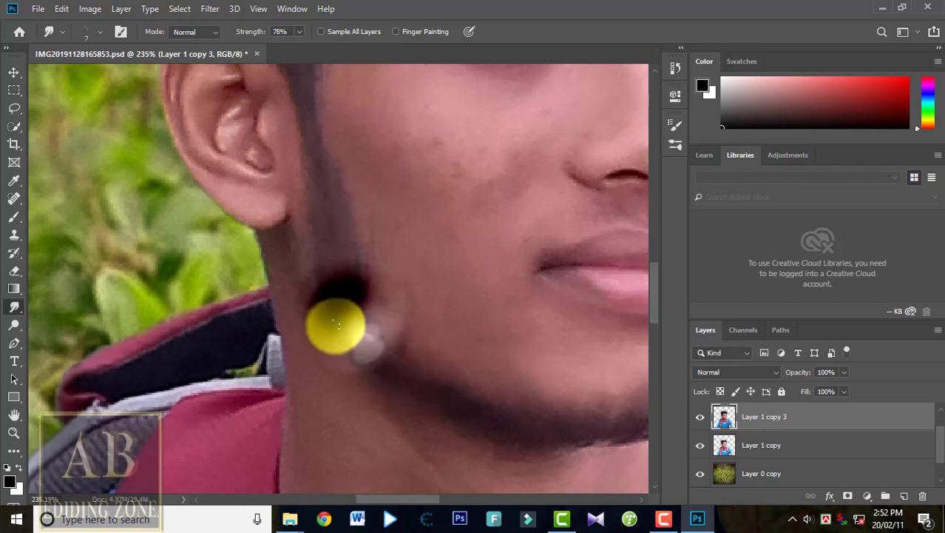
mouse_move(336, 325)
left_mouse_down()
mouse_move(321, 321)
mouse_move(423, 379)
mouse_move(407, 342)
mouse_move(427, 373)
mouse_move(352, 314)
left_mouse_up()
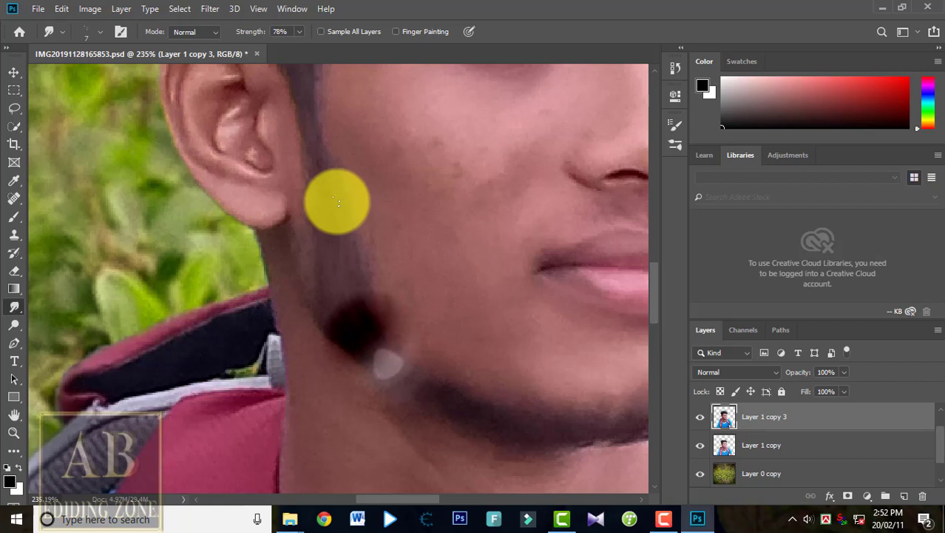
- Set the smudge strength to 90% and smudge the beard's cheek-side edge at the jaw corner
left_click(299, 32)
left_click(308, 48)
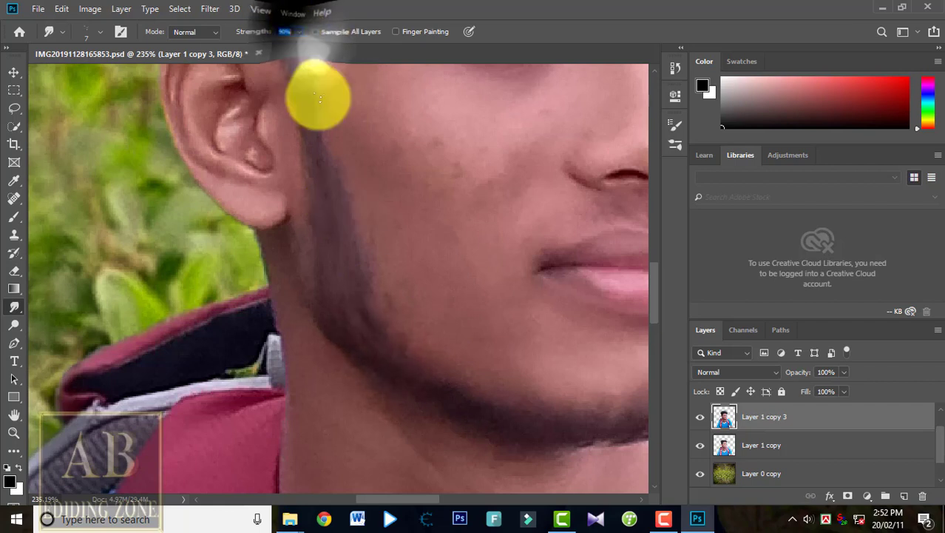
left_click(370, 316)
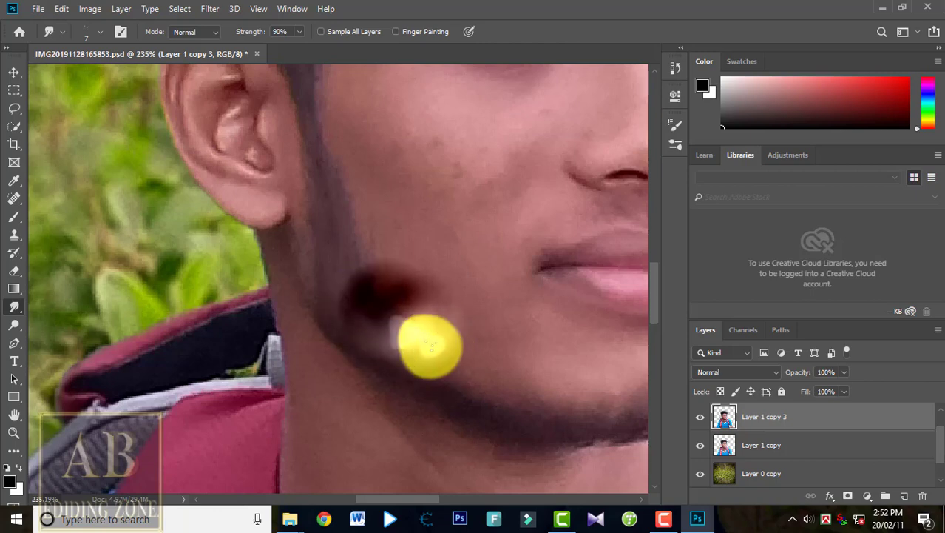
scroll(455, 359, "down", 4)
scroll(466, 383, "up", 5)
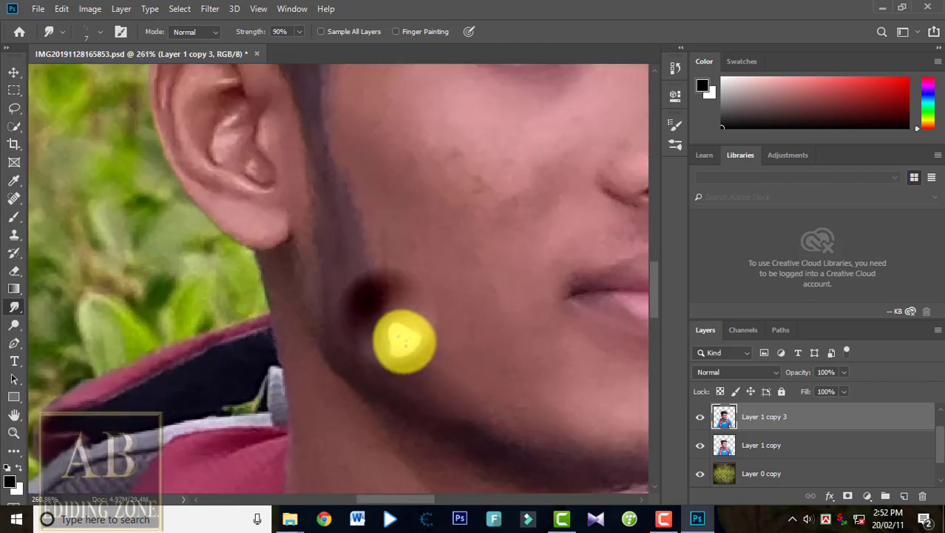
mouse_move(361, 269)
left_mouse_down()
mouse_move(389, 312)
mouse_move(459, 336)
left_mouse_up()
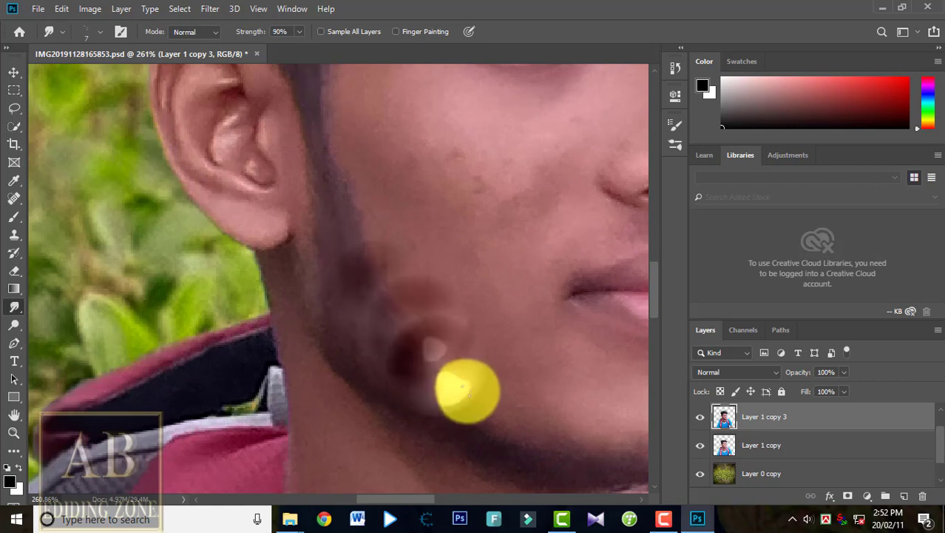
- Smudge the cheek-side edge of the sideburn from beside the earlobe down to the jaw corner
left_click_drag(345, 177, 383, 255)
mouse_move(360, 223)
left_mouse_down()
mouse_move(388, 274)
mouse_move(364, 257)
left_mouse_up()
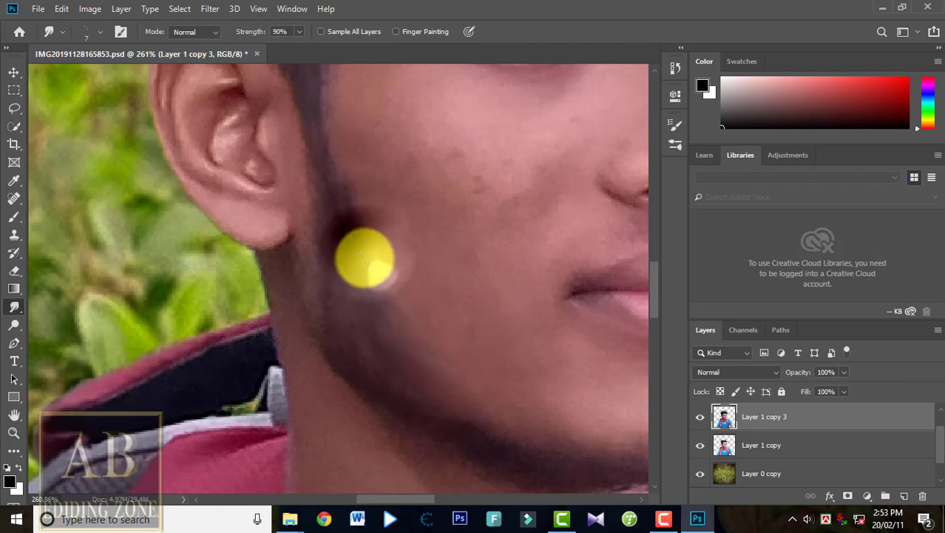
left_click_drag(390, 323, 404, 349)
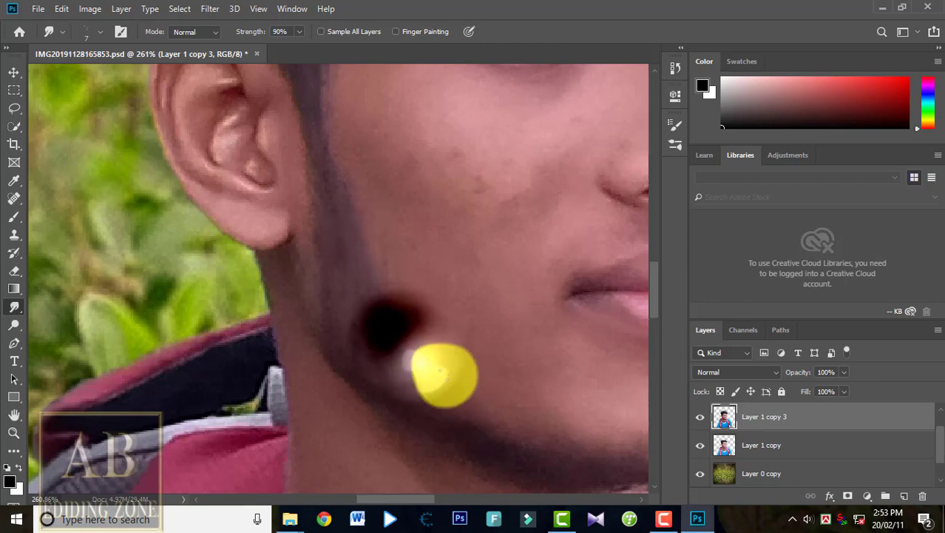
scroll(445, 280, "down", 6)
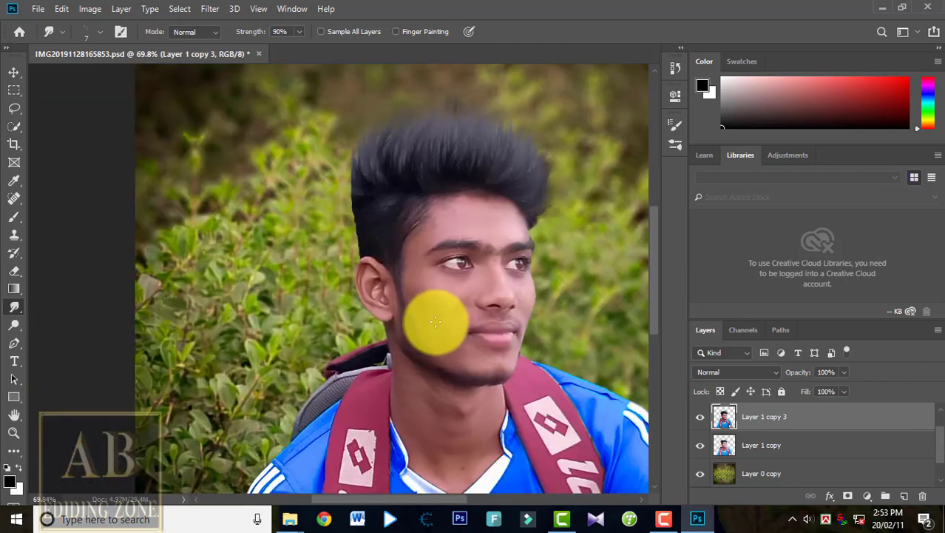
- Smudge the beard in one continuous line from the sideburn along the jawline toward the chin
scroll(435, 320, "up", 4)
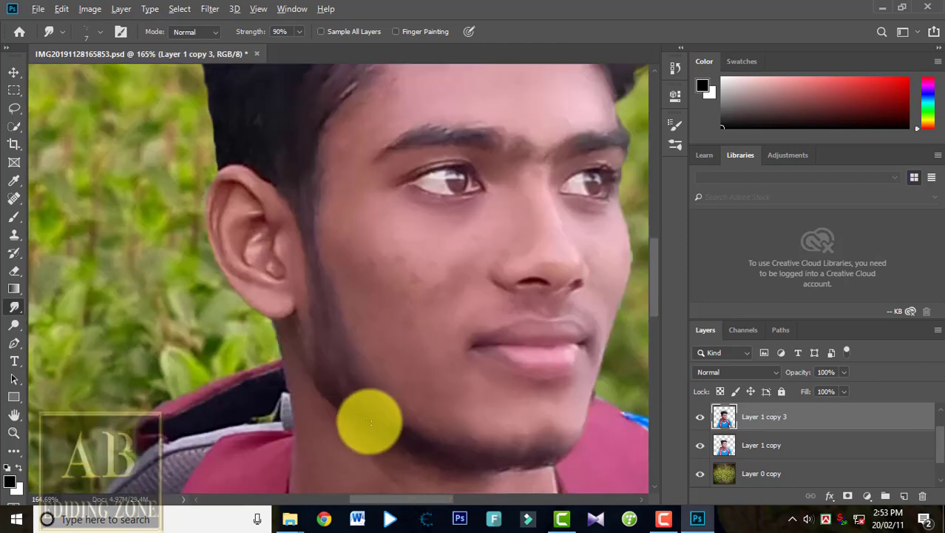
scroll(370, 421, "up", 4)
mouse_move(309, 247)
left_mouse_down()
mouse_move(403, 412)
mouse_move(306, 380)
mouse_move(301, 349)
mouse_move(464, 469)
left_mouse_up()
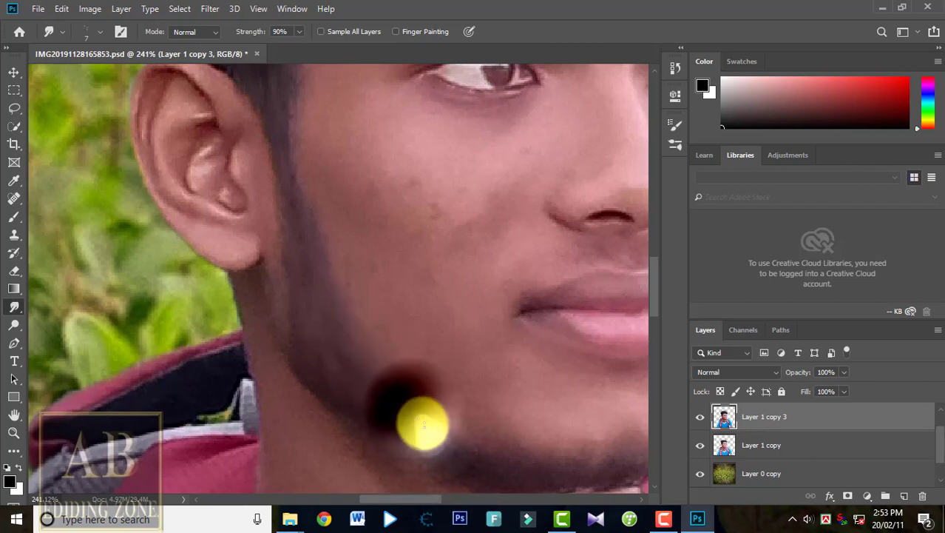
scroll(497, 470, "down", 5)
scroll(444, 444, "up", 4)
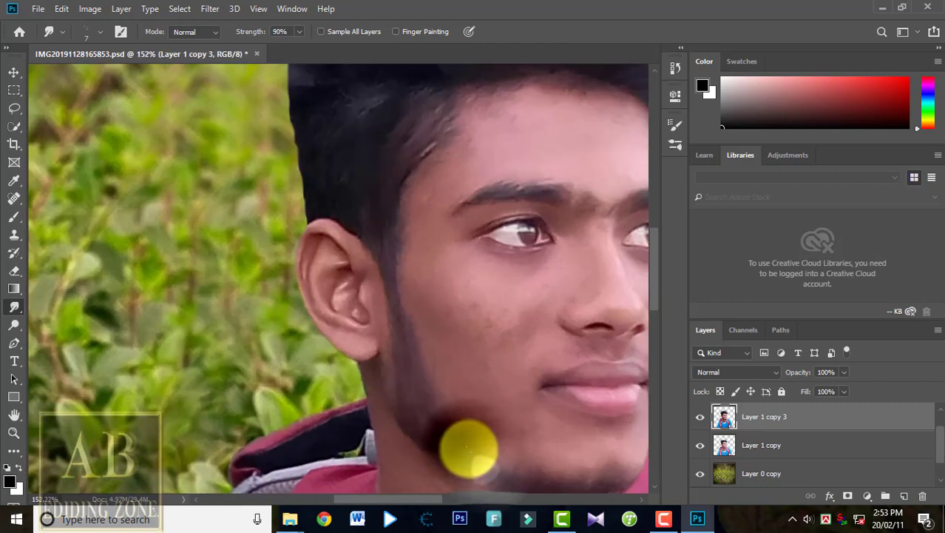
- Smudge the beard's upper edge along the lower jaw and chin to even out its outline
scroll(466, 444, "down", 4)
scroll(370, 298, "up", 4)
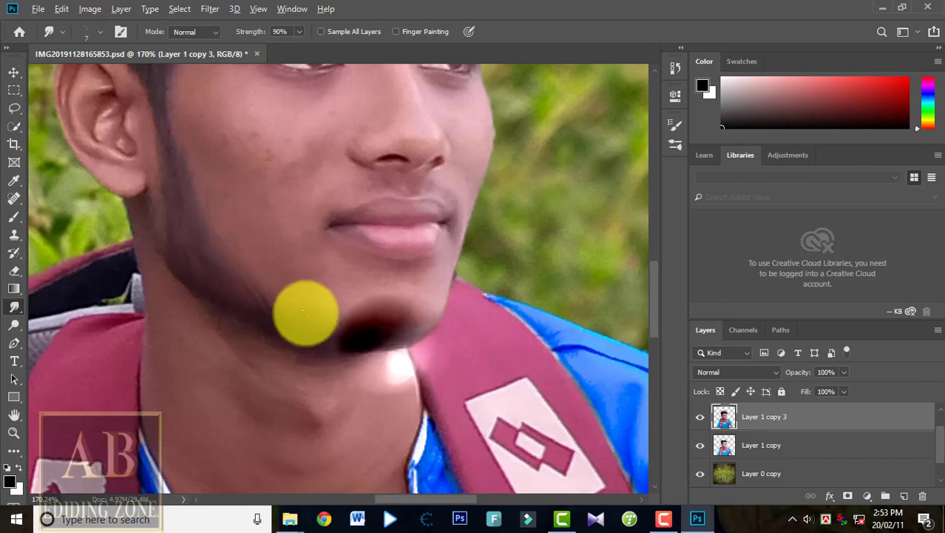
scroll(311, 323, "down", 8)
scroll(292, 325, "up", 9)
scroll(287, 316, "up", 2)
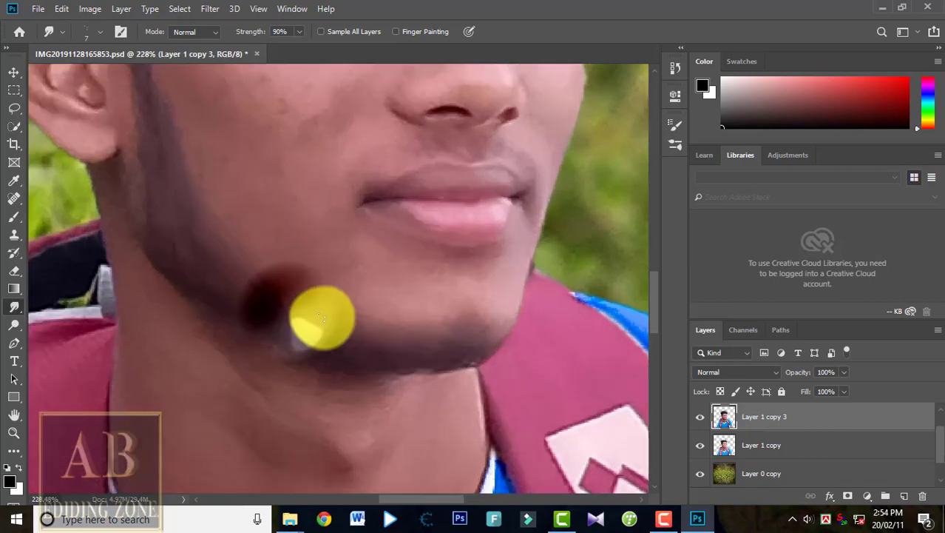
mouse_move(298, 334)
left_mouse_down()
mouse_move(284, 315)
mouse_move(313, 328)
mouse_move(233, 292)
mouse_move(277, 330)
mouse_move(207, 257)
mouse_move(265, 328)
mouse_move(177, 250)
mouse_move(305, 351)
left_mouse_up()
scroll(305, 350, "down", 6)
scroll(311, 342, "down", 5)
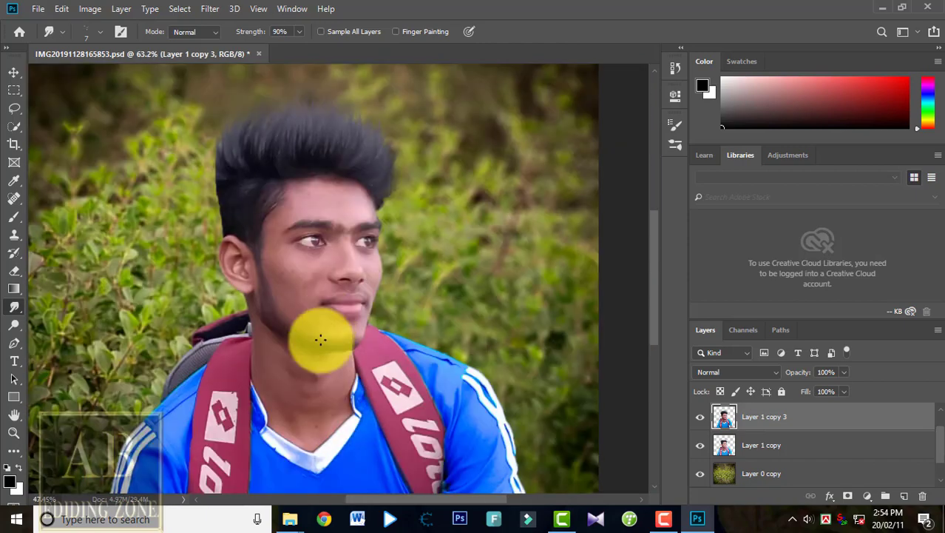
scroll(370, 303, "up", 5)
scroll(358, 296, "up", 1)
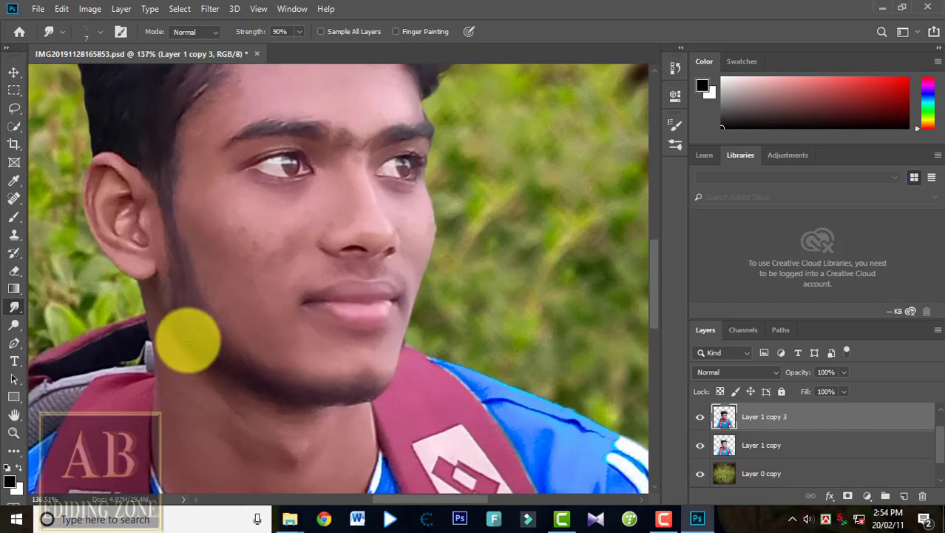
- Sample the dark beard colour with the Brush tool and paint a short stroke on the face using a 16 px brush
left_click(15, 220)
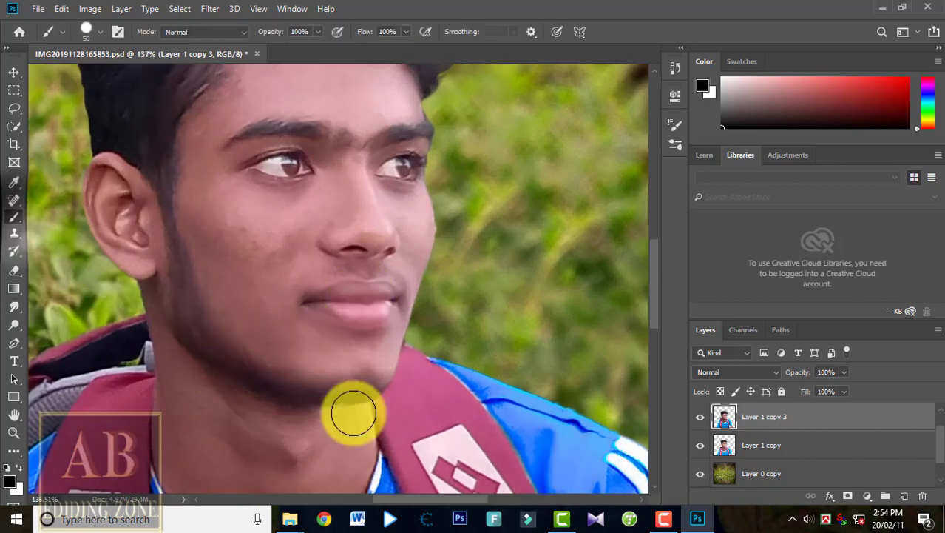
left_click(200, 324, "alt")
left_click_drag(271, 320, 249, 322)
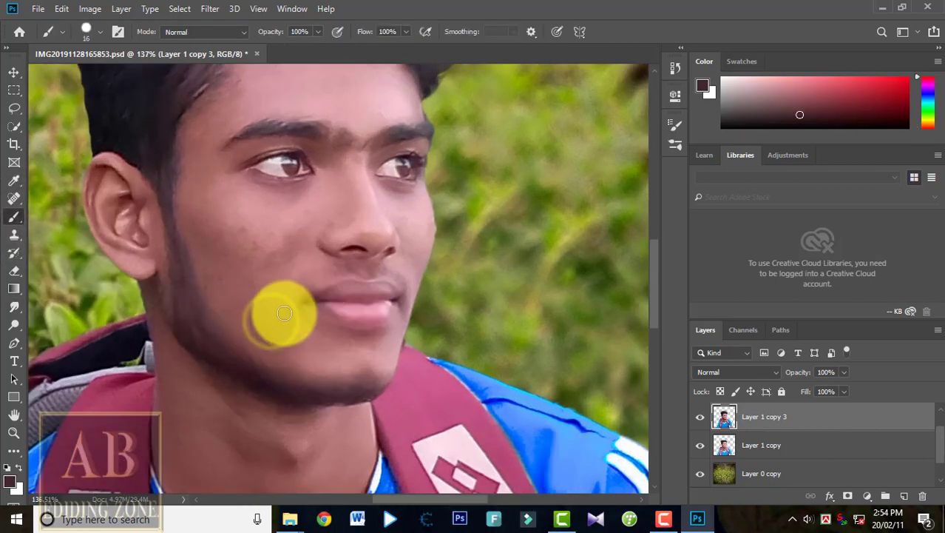
scroll(333, 296, "up", 8)
mouse_move(376, 262)
left_mouse_down()
mouse_move(362, 260)
mouse_move(399, 236)
mouse_move(503, 249)
mouse_move(421, 233)
left_mouse_up()
- Examine the smudged hair and beard against the whole portrait and up close
scroll(373, 255, "down", 12)
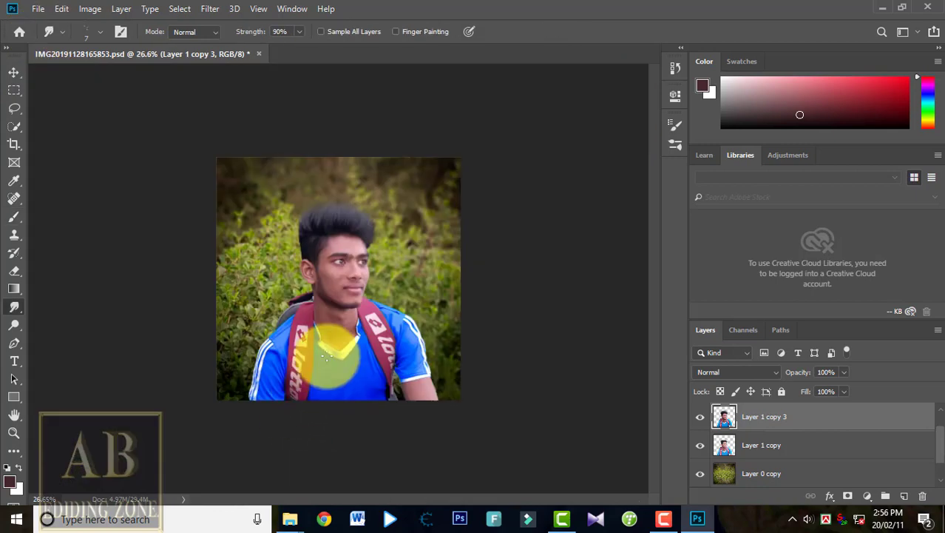
scroll(442, 409, "up", 3)
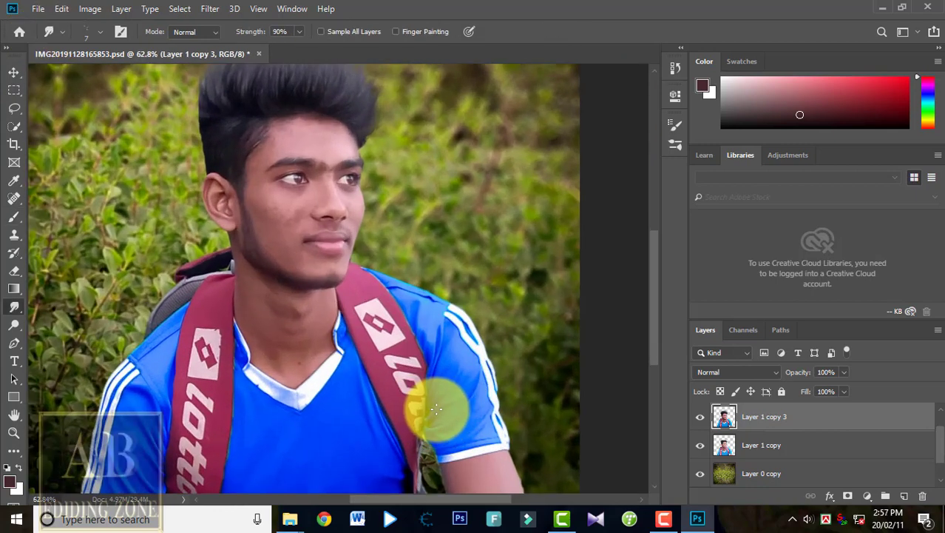
scroll(281, 218, "up", 2)
scroll(307, 274, "down", 2)
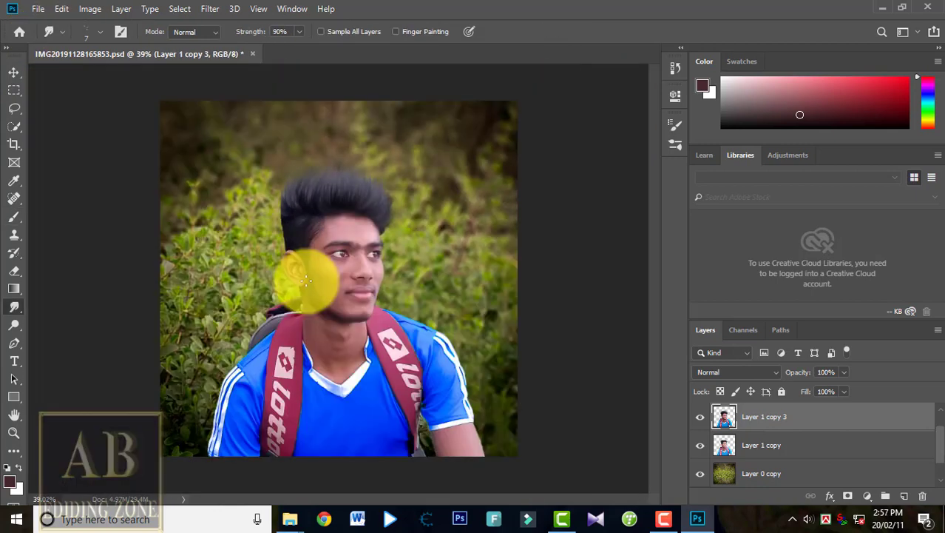
scroll(305, 281, "up", 5)
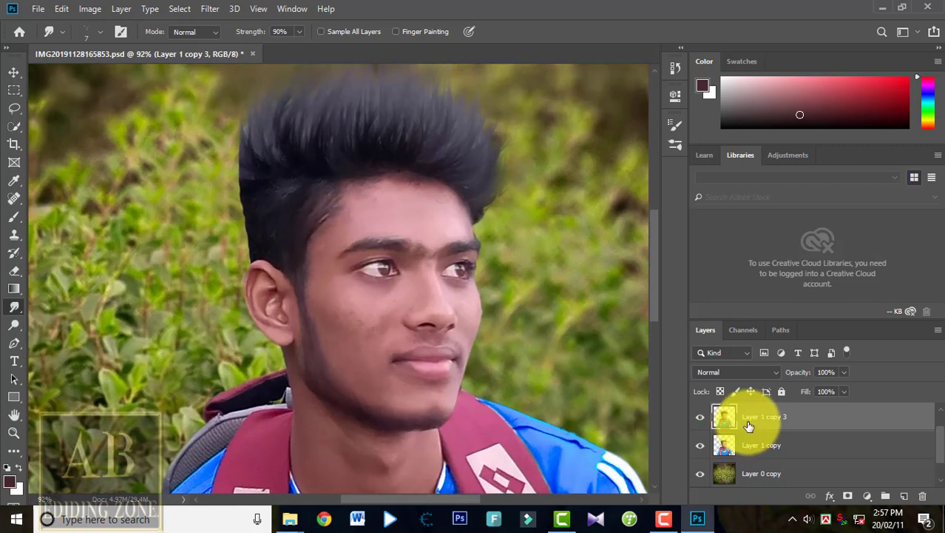
scroll(745, 420, "up", 1)
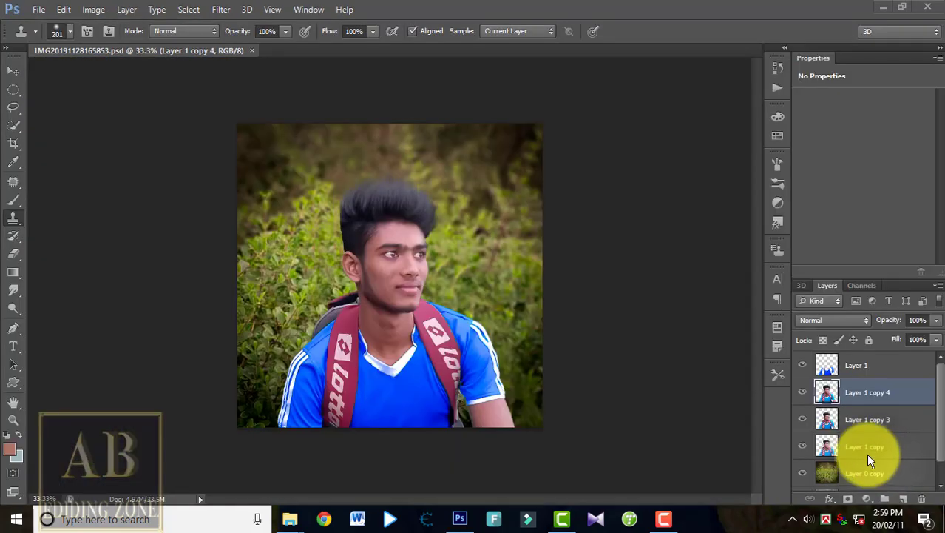
scroll(474, 295, "up", 3)
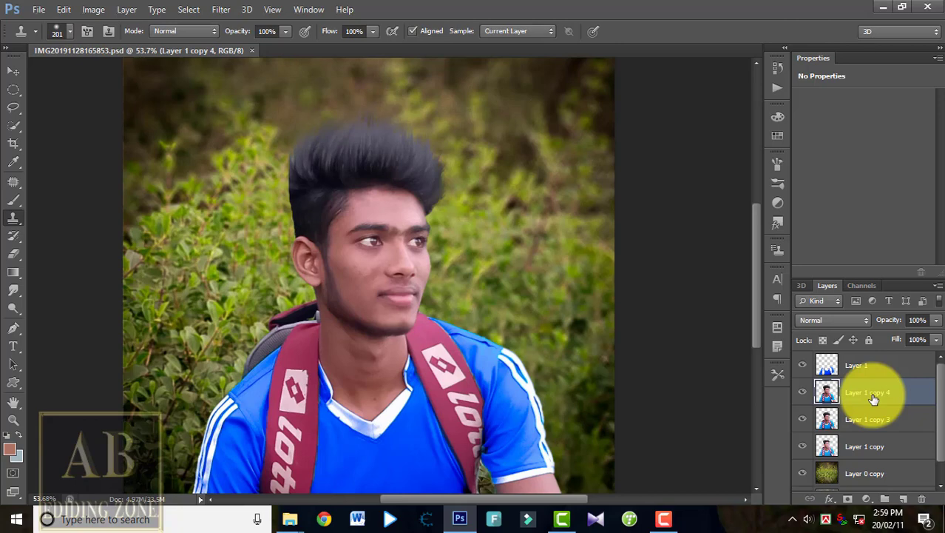
left_click(653, 260)
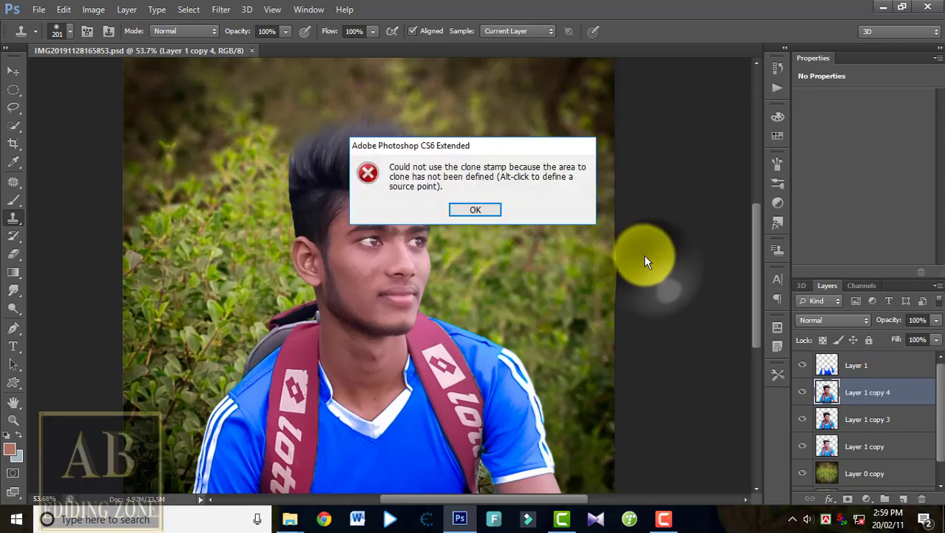
left_click(497, 215)
left_click(696, 275)
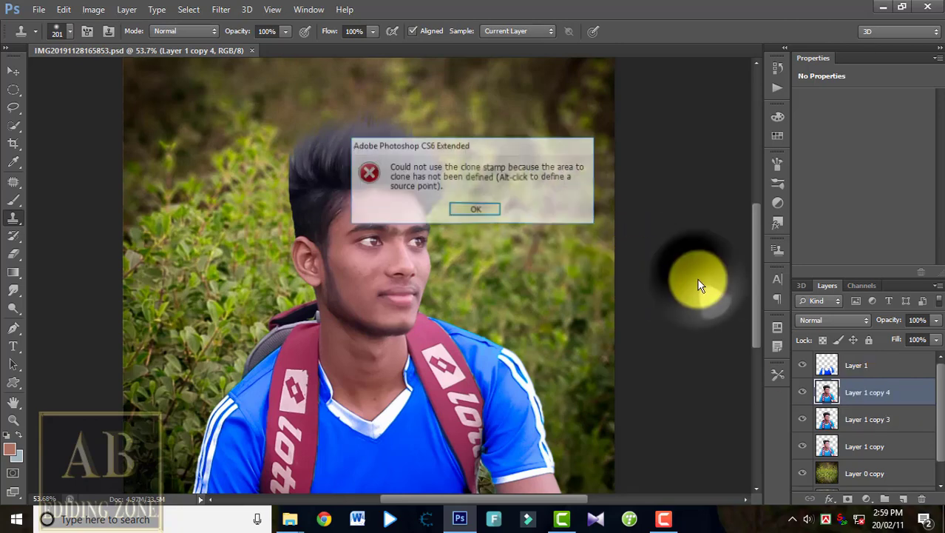
left_click(482, 208)
- Switch from the Clone Stamp to the Brush tool and set its opacity to 25%
left_click(13, 200)
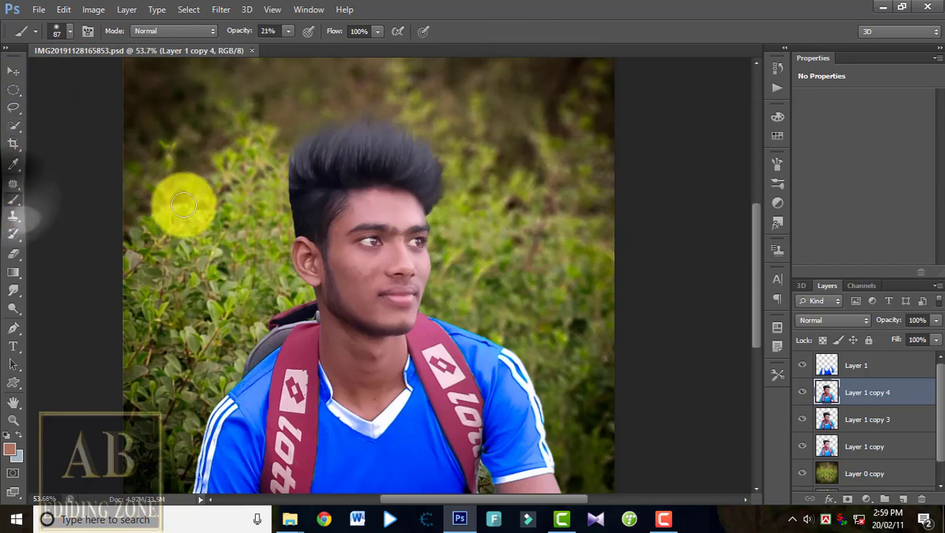
mouse_move(650, 310)
left_mouse_down()
mouse_move(596, 298)
mouse_move(651, 305)
left_mouse_up()
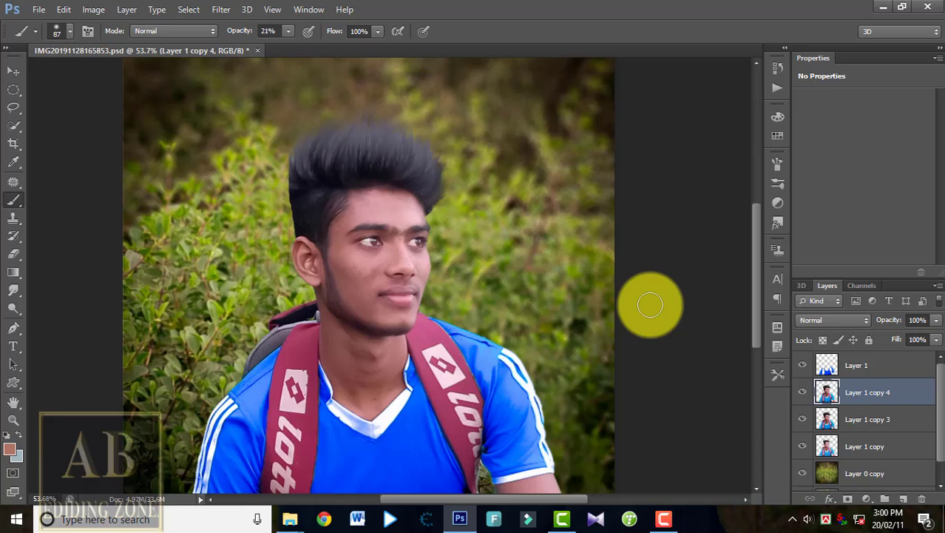
scroll(388, 167, "up", 9)
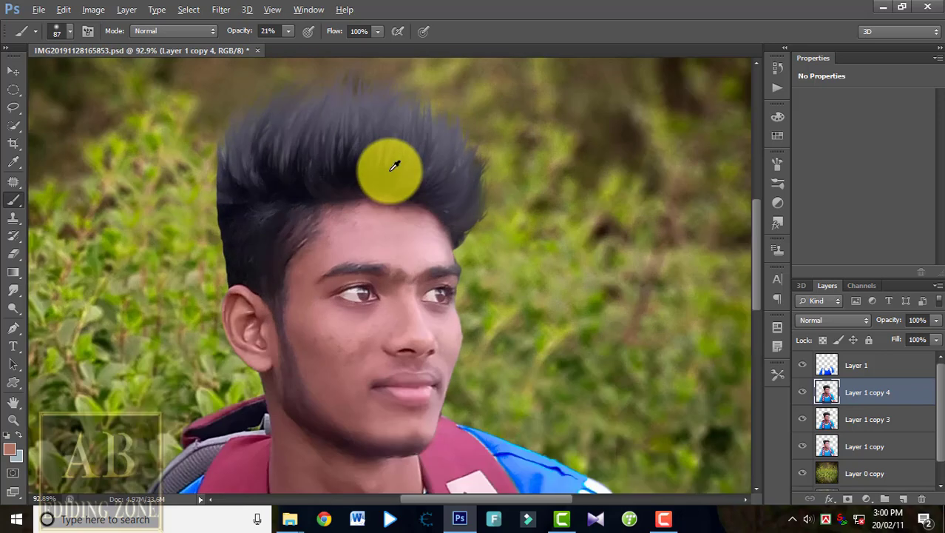
scroll(372, 244, "down", 6)
scroll(365, 262, "down", 5)
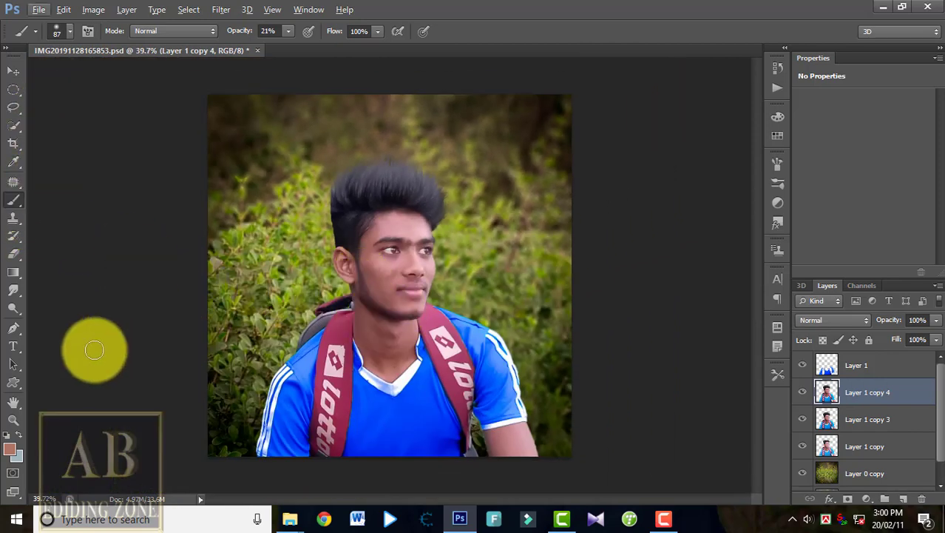
left_click(66, 30)
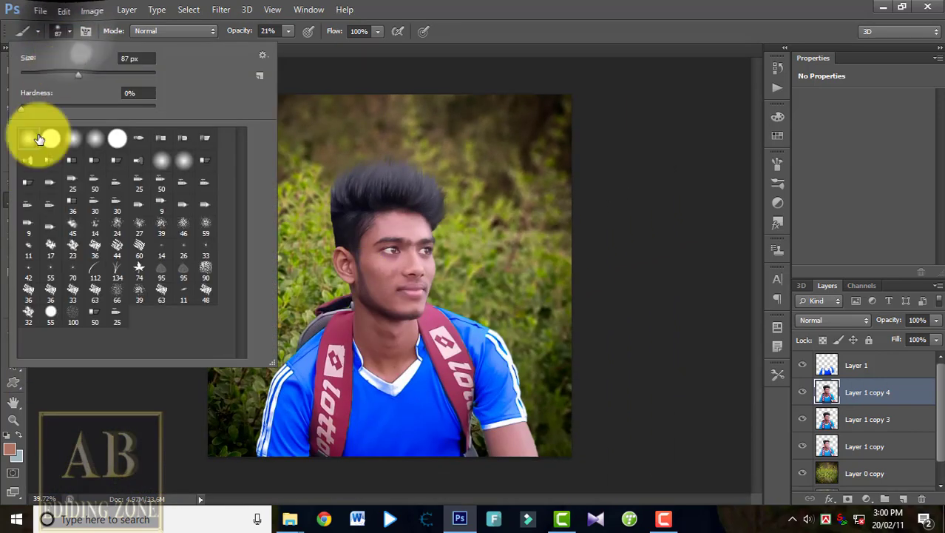
left_click(59, 32)
left_click(290, 33)
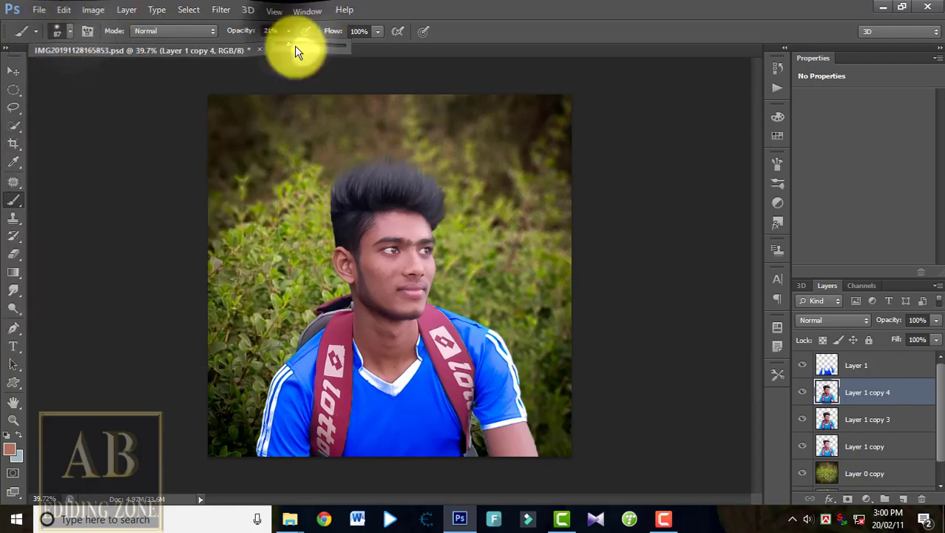
left_click(291, 48)
left_click(283, 32)
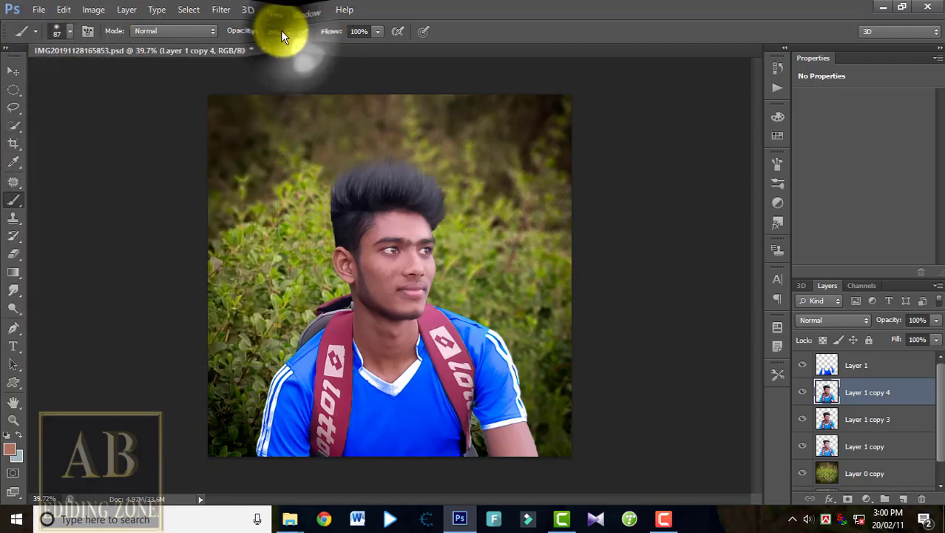
scroll(400, 274, "up", 5)
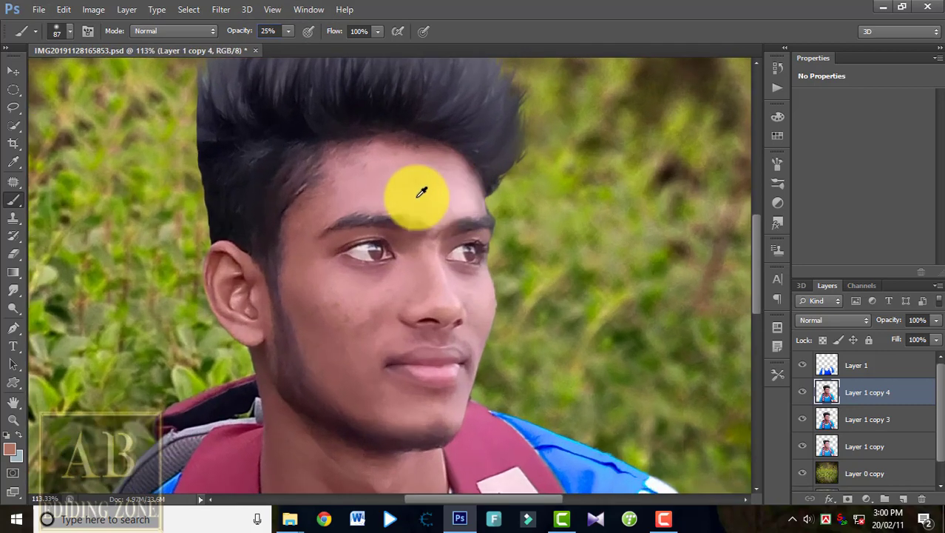
- Sample the pinkish skin tone from the forehead and brush it over the forehead and temple at 25% opacity
left_click(417, 197, "alt")
mouse_move(411, 188)
left_mouse_down()
mouse_move(373, 171)
mouse_move(429, 171)
mouse_move(396, 164)
mouse_move(456, 185)
left_mouse_up()
scroll(403, 233, "down", 5)
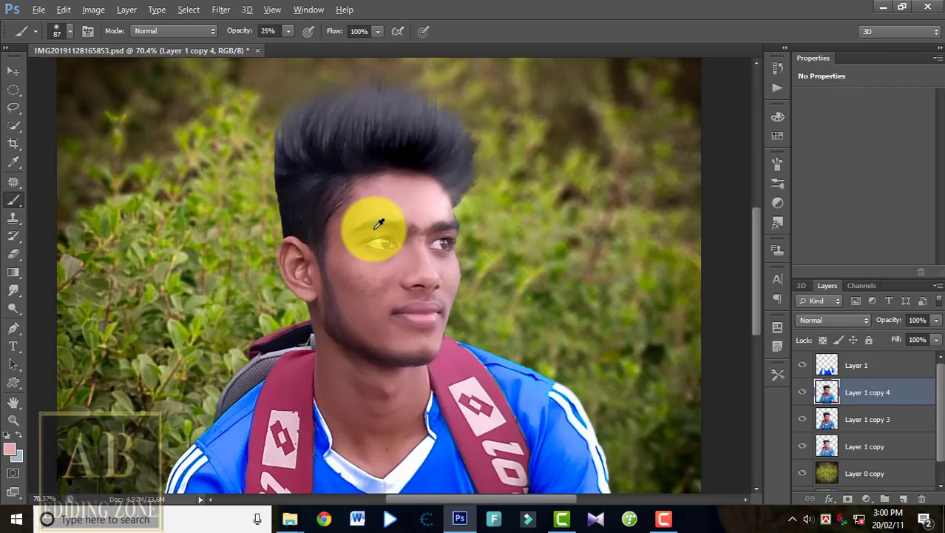
mouse_move(383, 222)
left_mouse_down()
mouse_move(369, 176)
mouse_move(361, 180)
mouse_move(377, 188)
mouse_move(362, 191)
mouse_move(395, 162)
mouse_move(368, 165)
mouse_move(359, 178)
mouse_move(414, 163)
mouse_move(400, 163)
mouse_move(460, 172)
mouse_move(356, 172)
mouse_move(349, 164)
mouse_move(350, 196)
mouse_move(357, 168)
mouse_move(388, 175)
mouse_move(310, 234)
mouse_move(338, 218)
mouse_move(310, 256)
mouse_move(332, 223)
mouse_move(326, 244)
mouse_move(363, 211)
mouse_move(324, 245)
mouse_move(343, 215)
left_mouse_up()
scroll(379, 230, "up", 4)
left_click(664, 520)
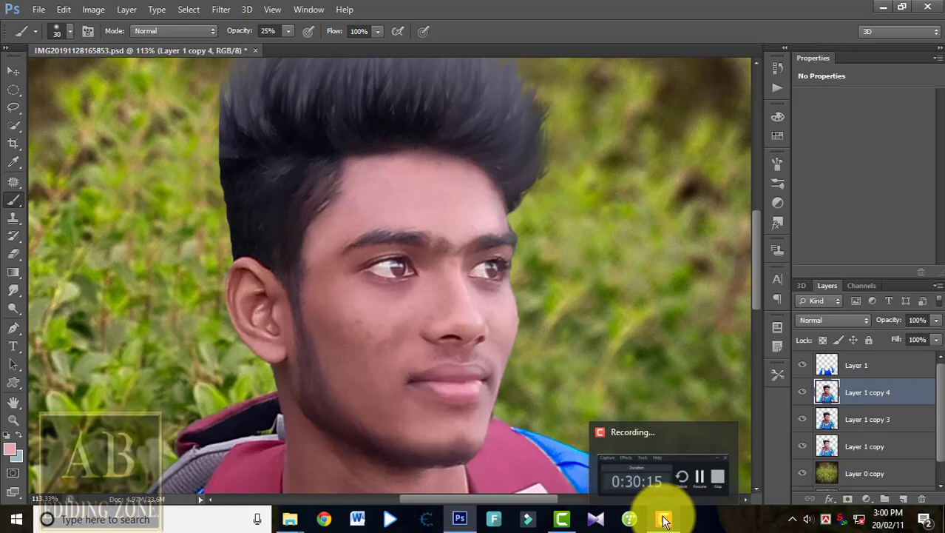
left_click(914, 415)
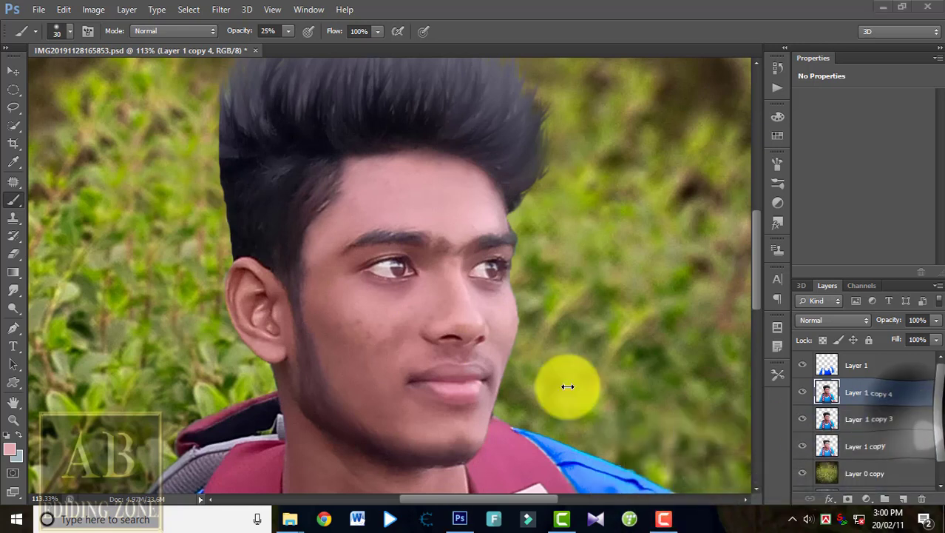
- Brush the sampled skin tone along the beard's inner edge on the cheek with a 30 px tip at 25% opacity
left_click(20, 198)
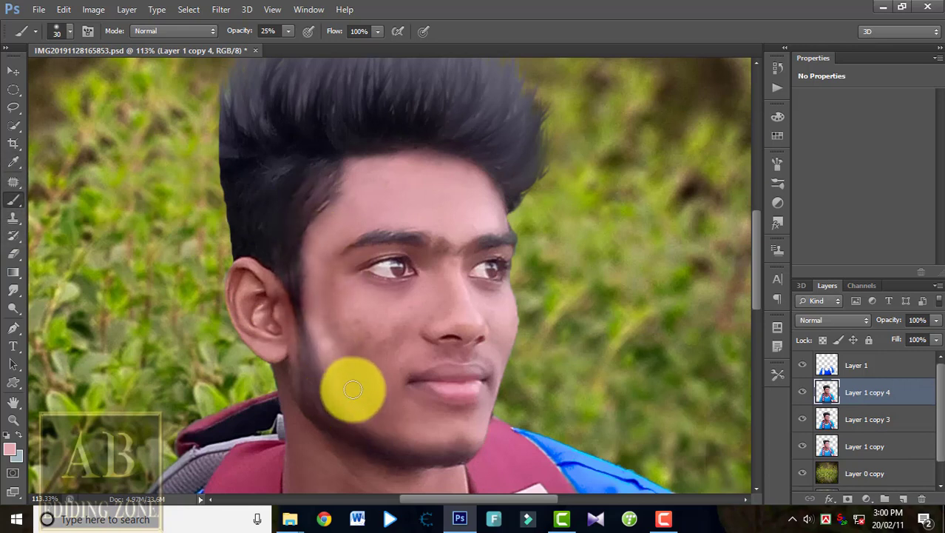
mouse_move(353, 389)
left_mouse_down()
mouse_move(449, 445)
mouse_move(472, 437)
mouse_move(387, 432)
left_mouse_up()
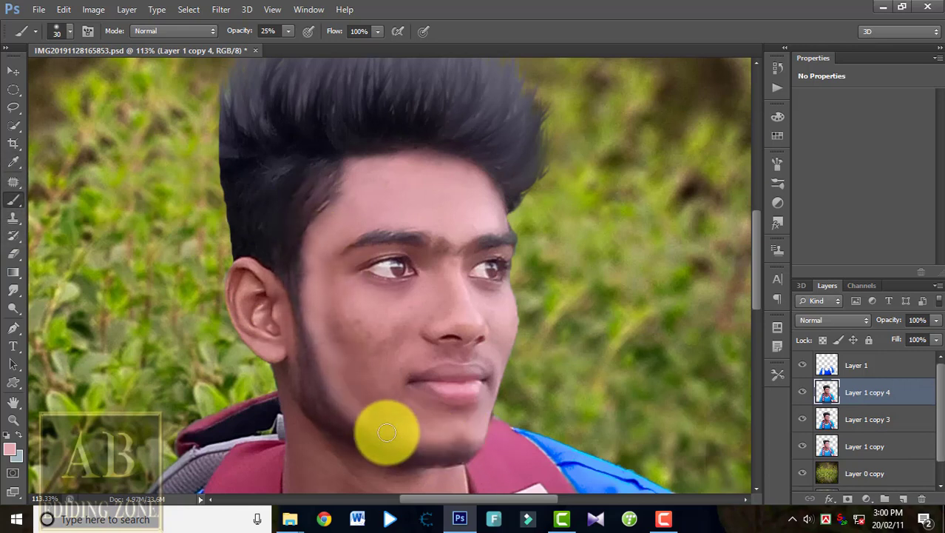
left_click_drag(339, 365, 344, 366)
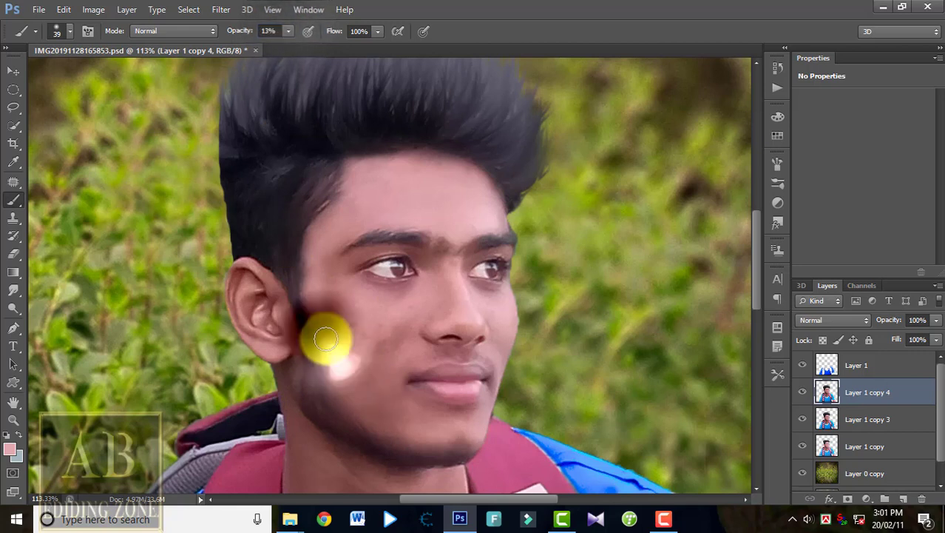
- Even out the skin across the cheek and face with a 39 px brush at 13% opacity
mouse_move(325, 339)
left_mouse_down()
mouse_move(390, 447)
mouse_move(374, 380)
mouse_move(365, 396)
mouse_move(414, 422)
mouse_move(352, 338)
mouse_move(343, 275)
mouse_move(354, 349)
mouse_move(327, 261)
mouse_move(370, 364)
mouse_move(329, 296)
mouse_move(383, 385)
mouse_move(401, 354)
mouse_move(373, 368)
mouse_move(392, 340)
mouse_move(382, 392)
mouse_move(406, 331)
mouse_move(377, 364)
mouse_move(428, 316)
mouse_move(368, 357)
mouse_move(369, 338)
mouse_move(394, 382)
mouse_move(347, 333)
mouse_move(361, 380)
mouse_move(367, 339)
mouse_move(334, 319)
mouse_move(373, 363)
mouse_move(397, 356)
mouse_move(357, 309)
mouse_move(334, 362)
mouse_move(365, 395)
mouse_move(392, 389)
mouse_move(348, 366)
mouse_move(450, 412)
mouse_move(389, 400)
mouse_move(477, 418)
mouse_move(406, 404)
mouse_move(488, 401)
mouse_move(406, 371)
mouse_move(482, 361)
mouse_move(500, 311)
mouse_move(470, 294)
mouse_move(493, 348)
mouse_move(434, 284)
mouse_move(376, 291)
mouse_move(337, 276)
mouse_move(412, 296)
mouse_move(501, 270)
mouse_move(465, 253)
mouse_move(448, 273)
mouse_move(421, 251)
mouse_move(363, 247)
mouse_move(416, 255)
mouse_move(333, 262)
mouse_move(486, 264)
mouse_move(476, 262)
mouse_move(497, 255)
mouse_move(514, 275)
mouse_move(476, 281)
mouse_move(506, 289)
mouse_move(476, 391)
mouse_move(449, 321)
mouse_move(426, 338)
mouse_move(463, 332)
mouse_move(476, 281)
mouse_move(480, 378)
mouse_move(464, 344)
mouse_move(500, 268)
mouse_move(456, 166)
mouse_move(509, 238)
mouse_move(493, 278)
left_mouse_up()
scroll(477, 375, "down", 3)
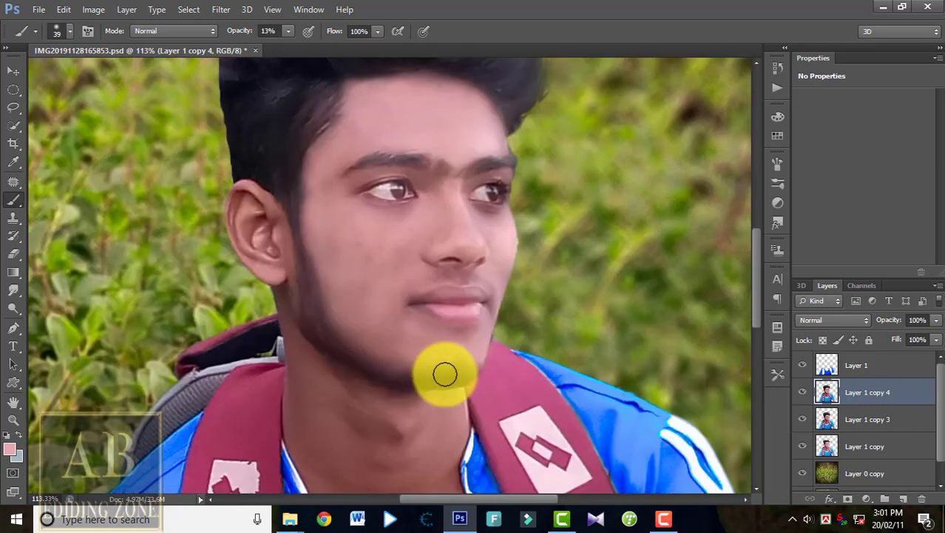
scroll(402, 373, "down", 8)
- Brush the skin tone below the ear and over the neck with 55 px and 75 px tips at 13% opacity
scroll(369, 283, "up", 3)
scroll(369, 278, "up", 2)
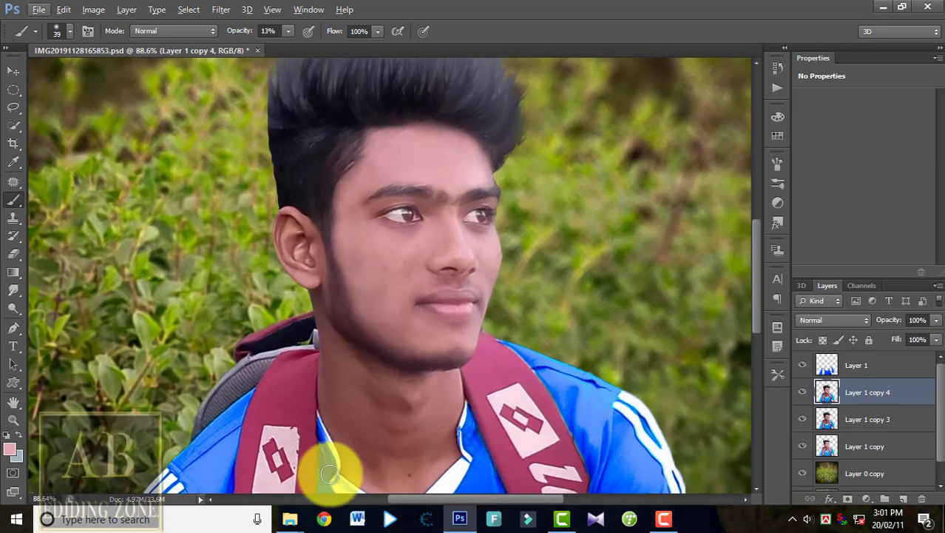
mouse_move(324, 302)
left_mouse_down()
mouse_move(350, 449)
mouse_move(326, 351)
mouse_move(358, 370)
left_mouse_up()
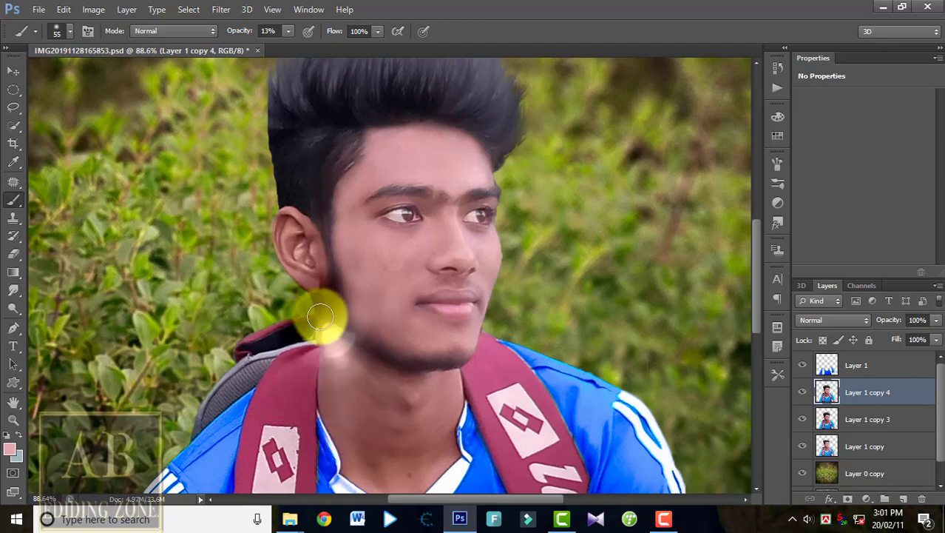
scroll(450, 407, "down", 1)
mouse_move(451, 406)
left_mouse_down()
mouse_move(431, 312)
mouse_move(454, 323)
mouse_move(451, 393)
mouse_move(419, 435)
mouse_move(359, 391)
mouse_move(361, 357)
mouse_move(395, 450)
mouse_move(381, 342)
mouse_move(386, 433)
mouse_move(348, 322)
mouse_move(386, 379)
mouse_move(401, 343)
mouse_move(401, 440)
mouse_move(420, 359)
mouse_move(390, 438)
mouse_move(435, 377)
mouse_move(405, 386)
mouse_move(424, 383)
mouse_move(389, 363)
mouse_move(351, 385)
mouse_move(429, 392)
mouse_move(406, 347)
mouse_move(400, 389)
mouse_move(426, 375)
mouse_move(402, 409)
mouse_move(407, 365)
mouse_move(400, 408)
mouse_move(408, 376)
mouse_move(406, 404)
mouse_move(432, 386)
mouse_move(363, 383)
mouse_move(373, 426)
mouse_move(361, 369)
mouse_move(383, 424)
mouse_move(340, 262)
mouse_move(329, 292)
mouse_move(355, 392)
mouse_move(341, 266)
mouse_move(347, 292)
mouse_move(395, 336)
mouse_move(438, 343)
mouse_move(362, 371)
mouse_move(413, 354)
mouse_move(361, 341)
mouse_move(415, 362)
mouse_move(394, 411)
mouse_move(352, 393)
mouse_move(348, 340)
mouse_move(330, 333)
mouse_move(331, 407)
mouse_move(395, 410)
mouse_move(338, 410)
mouse_move(354, 397)
mouse_move(468, 392)
mouse_move(328, 415)
left_mouse_up()
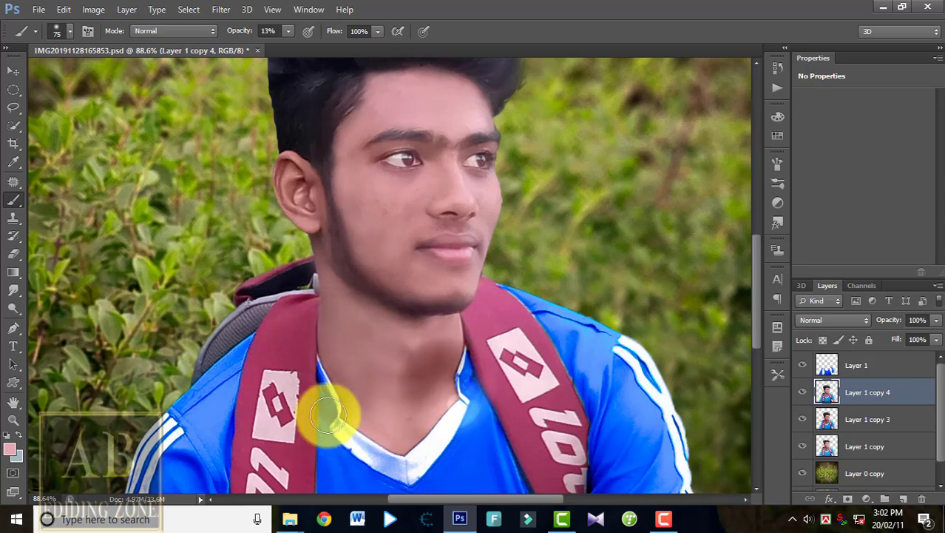
scroll(355, 369, "down", 11)
scroll(376, 259, "up", 10)
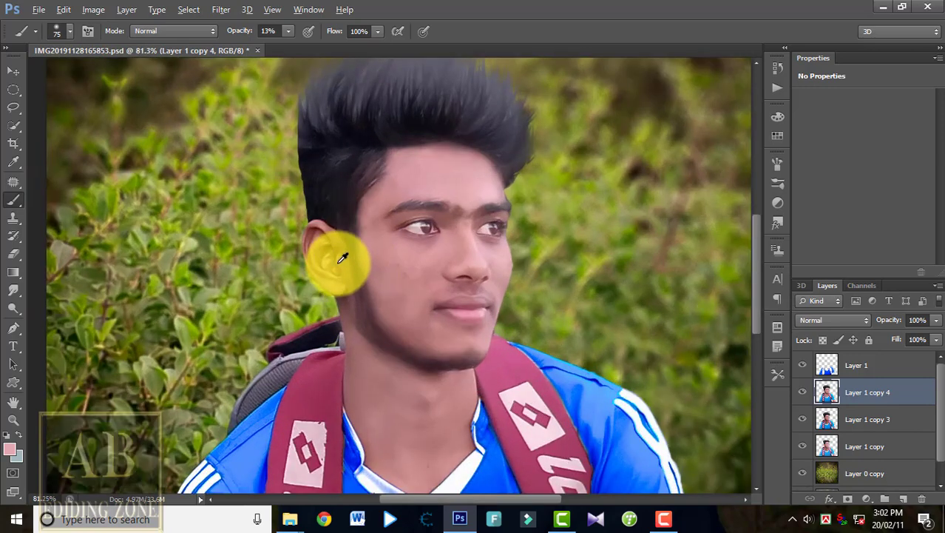
scroll(343, 257, "up", 4)
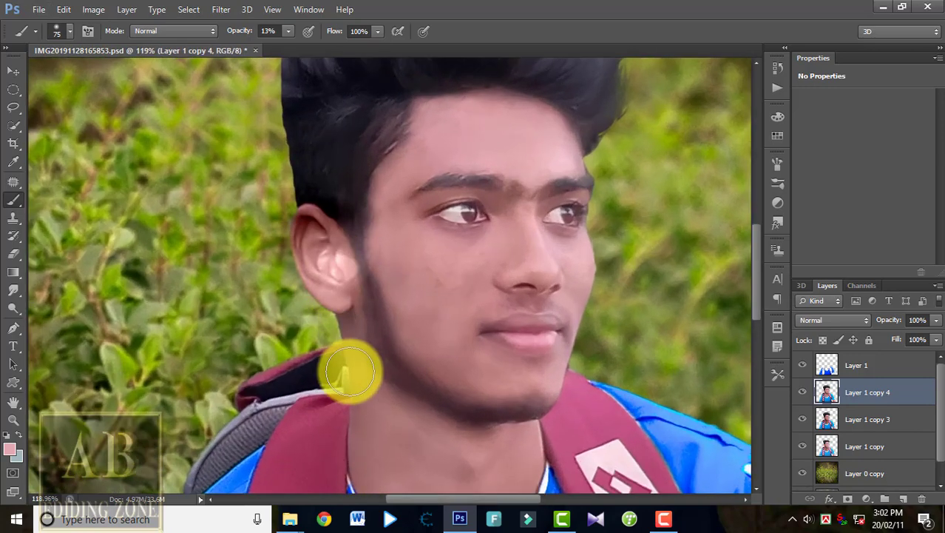
- Brush the skin tone over the arm below the sleeve with the 75 px tip at 13% opacity
scroll(476, 451, "down", 12)
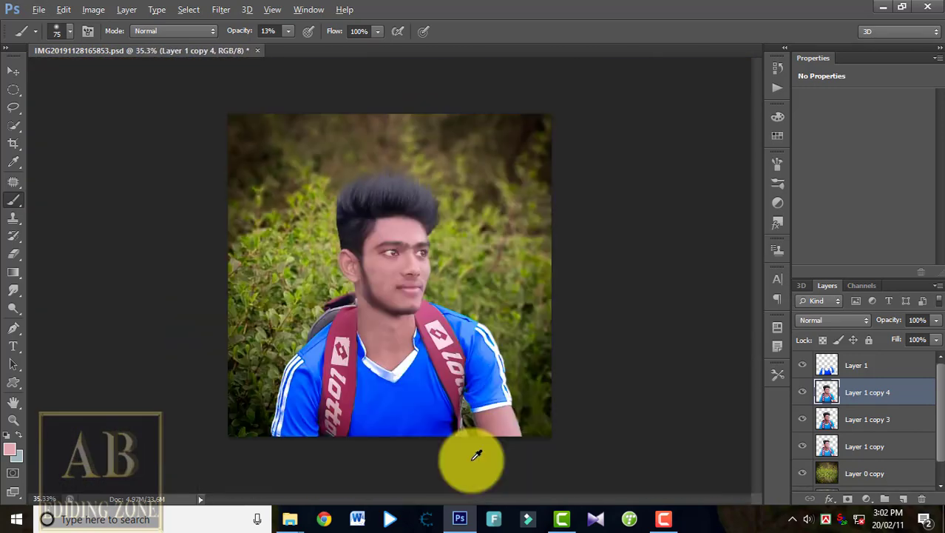
scroll(496, 422, "up", 9)
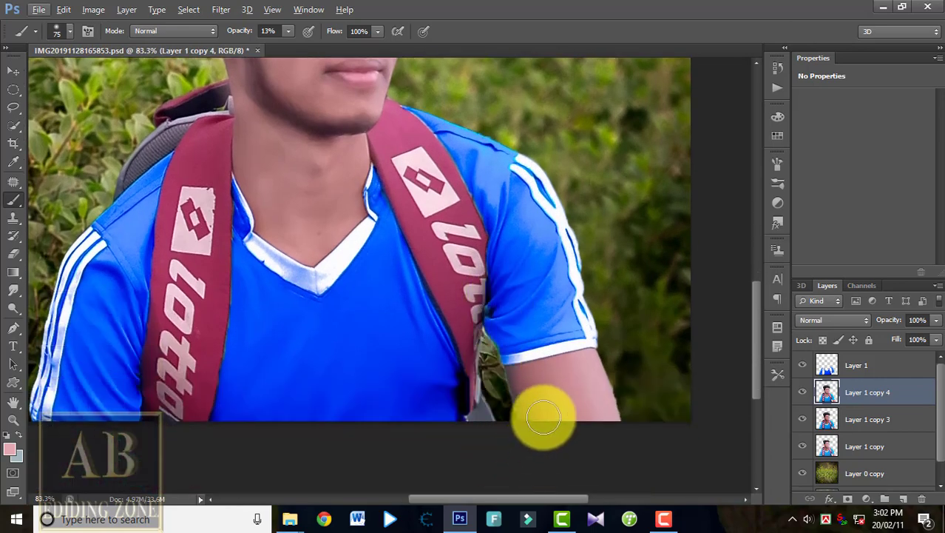
scroll(533, 377, "down", 1)
left_click_drag(528, 349, 541, 397)
mouse_move(520, 334)
left_mouse_down()
mouse_move(549, 402)
mouse_move(538, 326)
mouse_move(567, 405)
mouse_move(542, 318)
mouse_move(594, 309)
mouse_move(616, 361)
mouse_move(590, 363)
mouse_move(610, 396)
mouse_move(566, 330)
mouse_move(567, 374)
mouse_move(524, 334)
mouse_move(557, 441)
left_mouse_up()
- Switch to the Patch tool and patch the uneven spot on the middle of the cheek with nearby skin
scroll(294, 389, "down", 14)
scroll(340, 230, "up", 12)
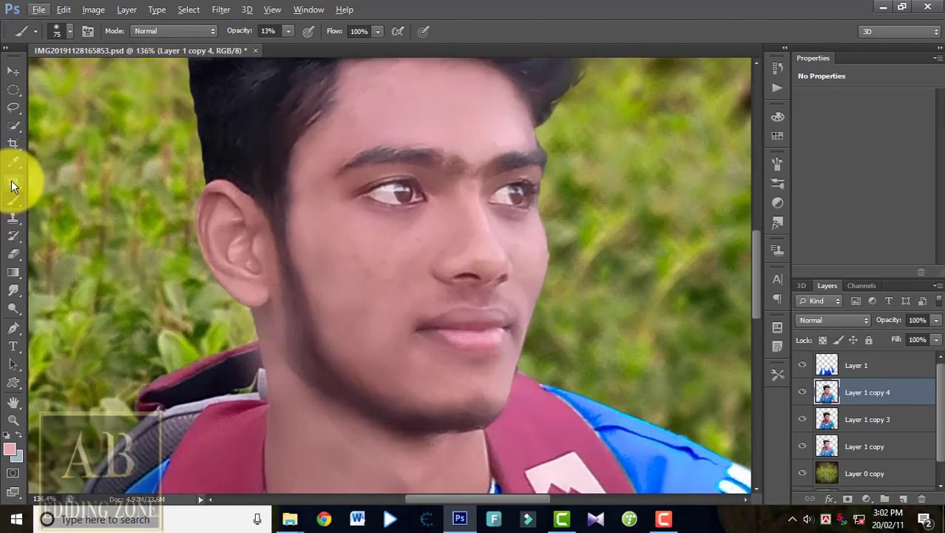
right_click(12, 182)
left_click(46, 208)
scroll(340, 264, "up", 3)
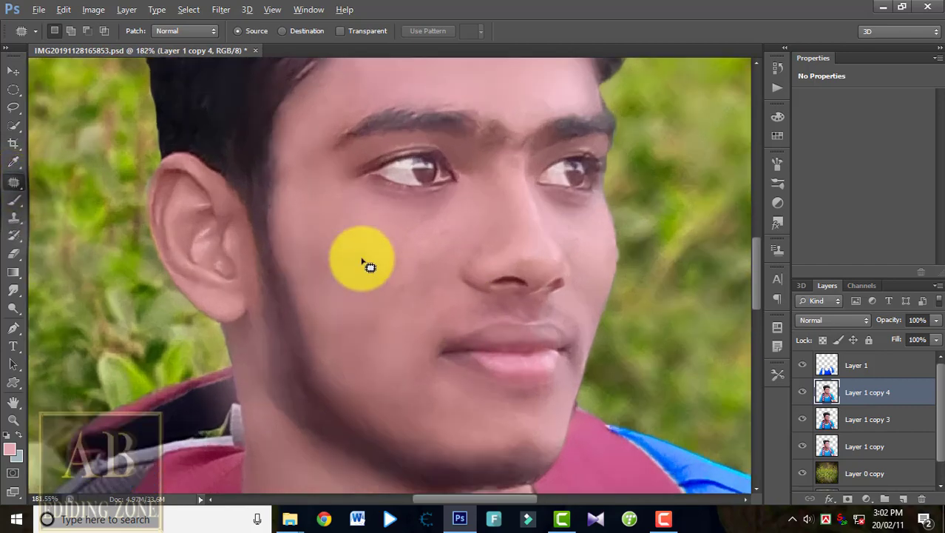
left_click_drag(369, 278, 360, 224)
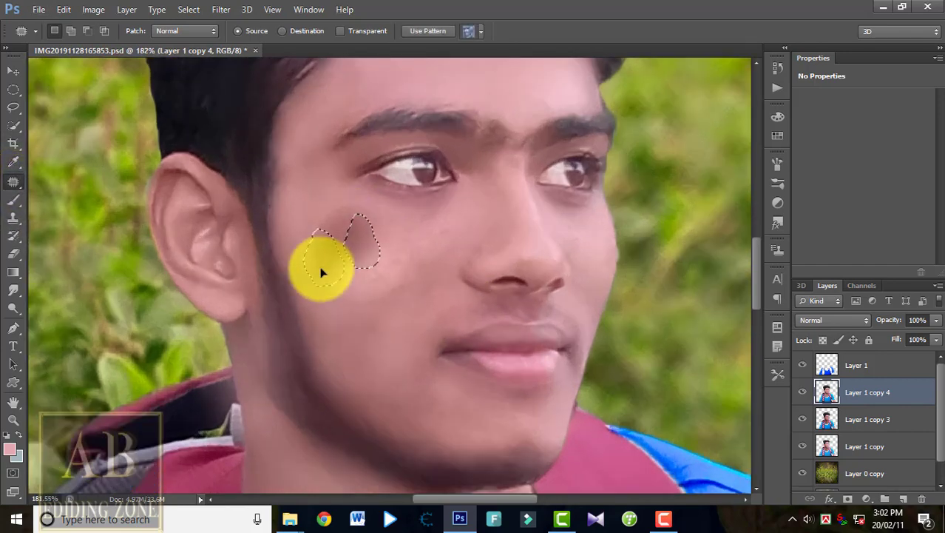
left_click_drag(320, 268, 320, 271)
left_click(335, 290)
- Patch two more uneven areas on the cheek between the sideburn and the nose
mouse_move(385, 258)
left_mouse_down()
mouse_move(383, 282)
mouse_move(345, 262)
mouse_move(370, 276)
mouse_move(340, 287)
left_mouse_up()
left_click(349, 316)
mouse_move(322, 234)
left_mouse_down()
mouse_move(354, 293)
mouse_move(342, 327)
left_mouse_up()
left_click_drag(340, 278, 355, 262)
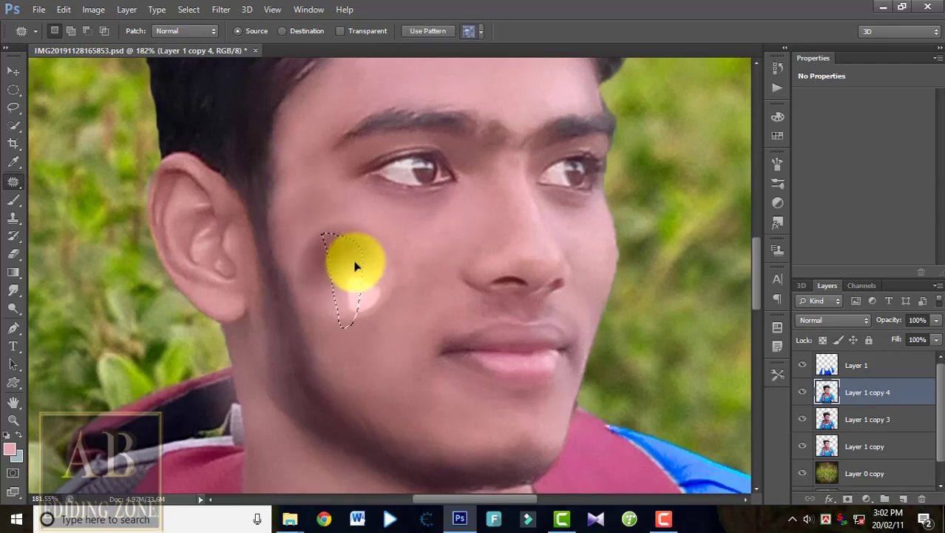
left_click(377, 268)
- Patch the uneven skin on the upper cheek and temple beside the eye
scroll(366, 290, "down", 9)
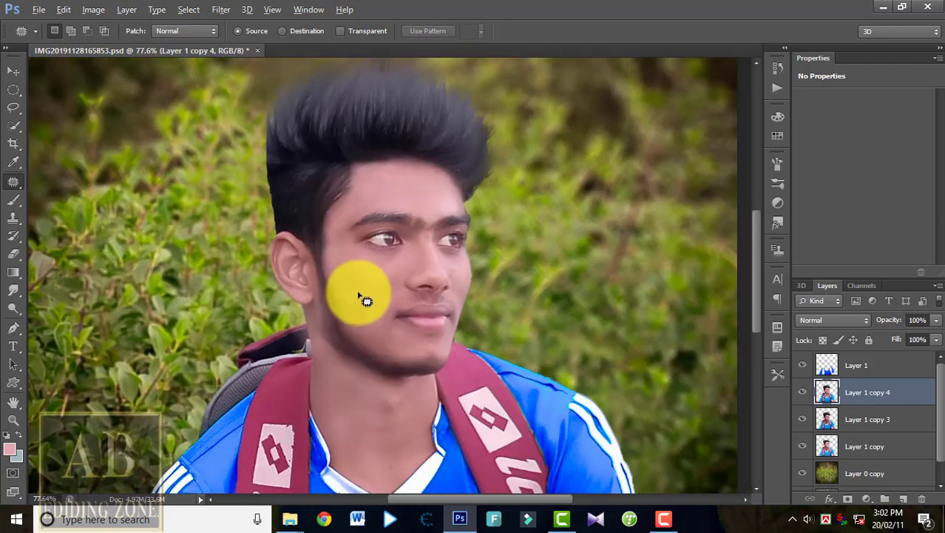
scroll(362, 297, "up", 5)
mouse_move(336, 248)
left_mouse_down()
mouse_move(350, 293)
mouse_move(326, 235)
left_mouse_up()
left_click_drag(326, 246, 359, 288)
left_click(381, 305)
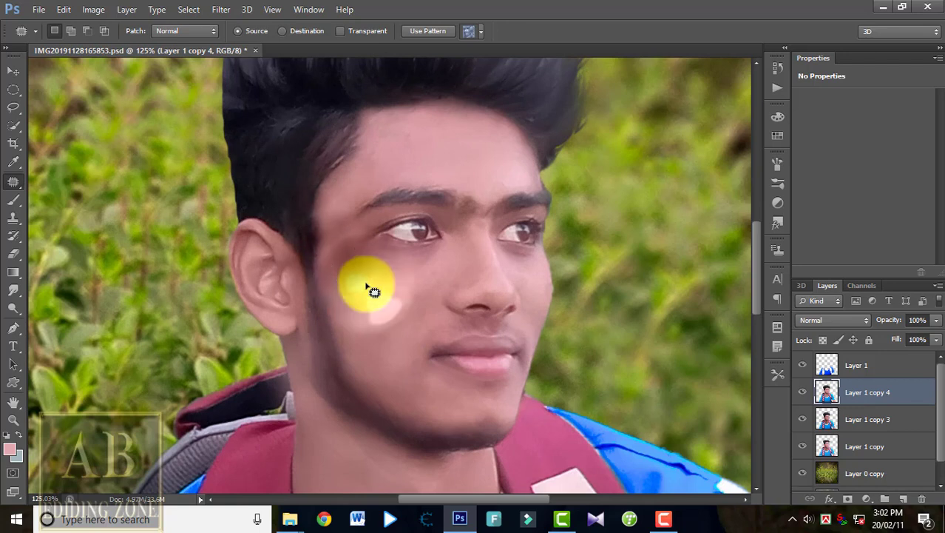
left_click_drag(331, 246, 343, 228)
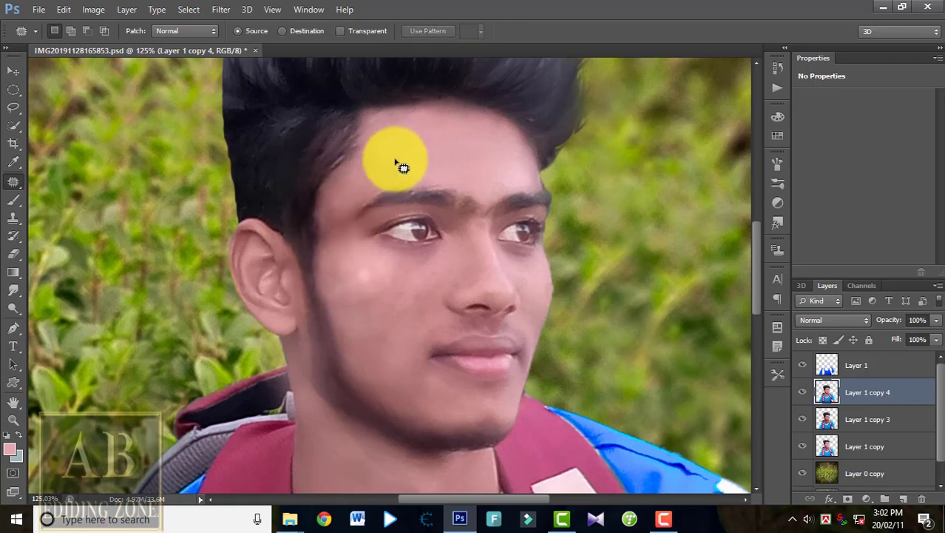
- Patch the uneven skin areas across the forehead between the hairline and eyebrows
mouse_move(396, 132)
left_mouse_down()
mouse_move(420, 141)
mouse_move(399, 141)
left_mouse_up()
mouse_move(410, 146)
left_mouse_down()
mouse_move(434, 162)
mouse_move(479, 113)
mouse_move(518, 178)
mouse_move(491, 178)
mouse_move(499, 194)
mouse_move(514, 180)
mouse_move(486, 161)
left_mouse_up()
left_click(481, 120)
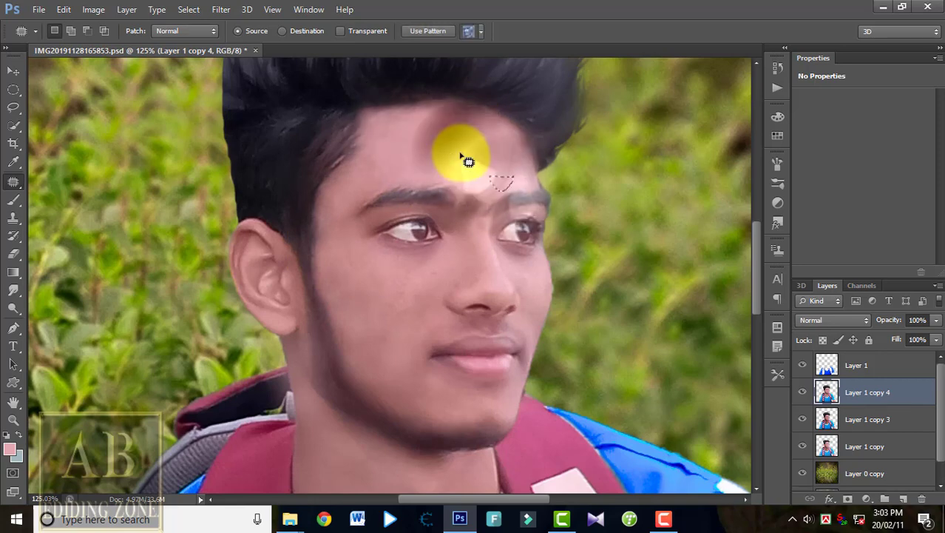
left_click(463, 159)
- Patch the lower cheek above the beard and the skin beneath the eye
scroll(411, 343, "down", 8)
scroll(416, 333, "up", 9)
scroll(417, 349, "down", 2)
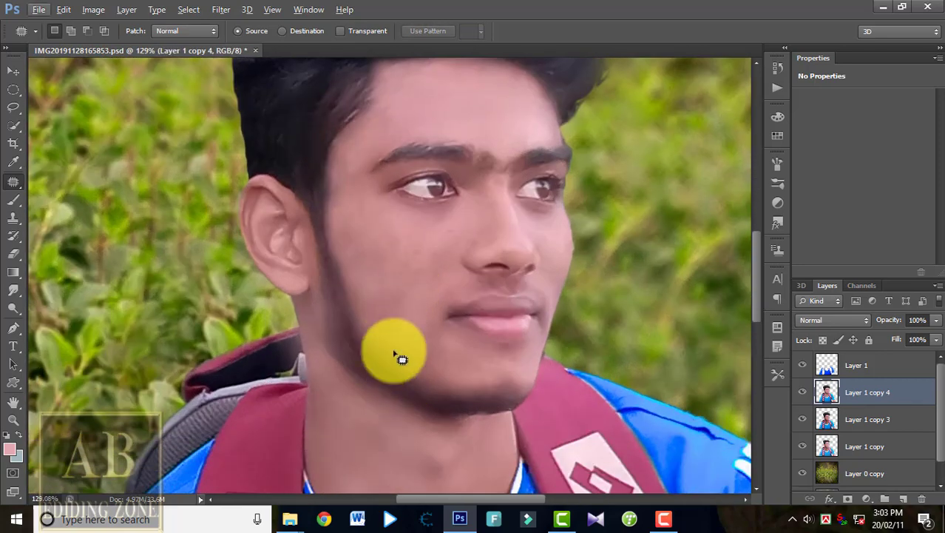
mouse_move(382, 342)
left_mouse_down()
mouse_move(451, 317)
mouse_move(439, 361)
mouse_move(394, 327)
mouse_move(388, 281)
left_mouse_up()
mouse_move(388, 281)
left_mouse_down()
mouse_move(404, 321)
mouse_move(417, 316)
mouse_move(407, 318)
left_mouse_up()
mouse_move(407, 318)
left_mouse_down()
mouse_move(390, 287)
mouse_move(421, 284)
left_mouse_up()
left_click(382, 290)
mouse_move(395, 240)
left_mouse_down()
mouse_move(367, 241)
mouse_move(364, 261)
mouse_move(399, 245)
mouse_move(396, 281)
mouse_move(404, 237)
mouse_move(411, 280)
mouse_move(430, 242)
mouse_move(417, 260)
mouse_move(376, 261)
mouse_move(380, 247)
mouse_move(390, 265)
mouse_move(455, 245)
mouse_move(426, 240)
mouse_move(422, 263)
mouse_move(440, 245)
mouse_move(390, 264)
mouse_move(447, 206)
left_mouse_up()
left_click(447, 205)
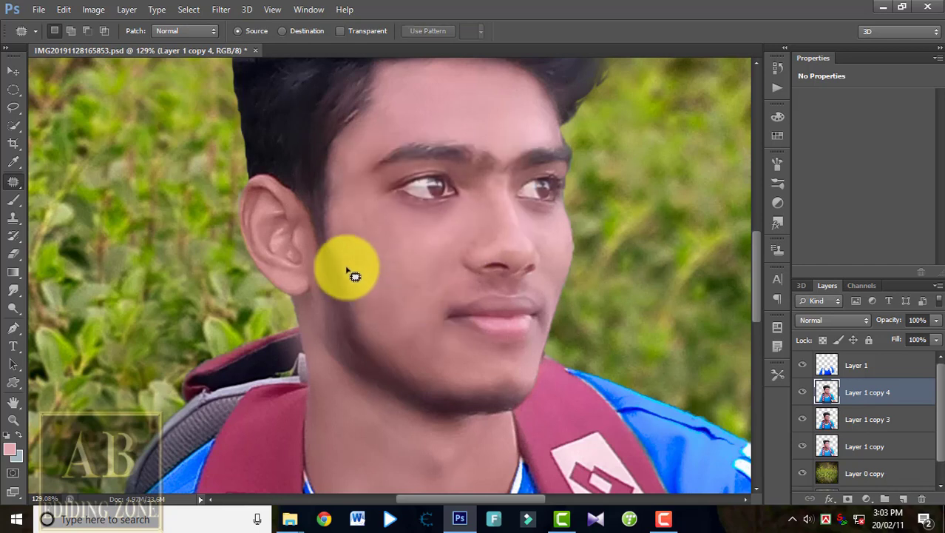
- Patch the cheek area next to the sideburn with smoother skin from closer to the mouth
mouse_move(369, 295)
left_mouse_down()
mouse_move(394, 321)
mouse_move(350, 278)
mouse_move(391, 313)
left_mouse_up()
left_click(406, 335)
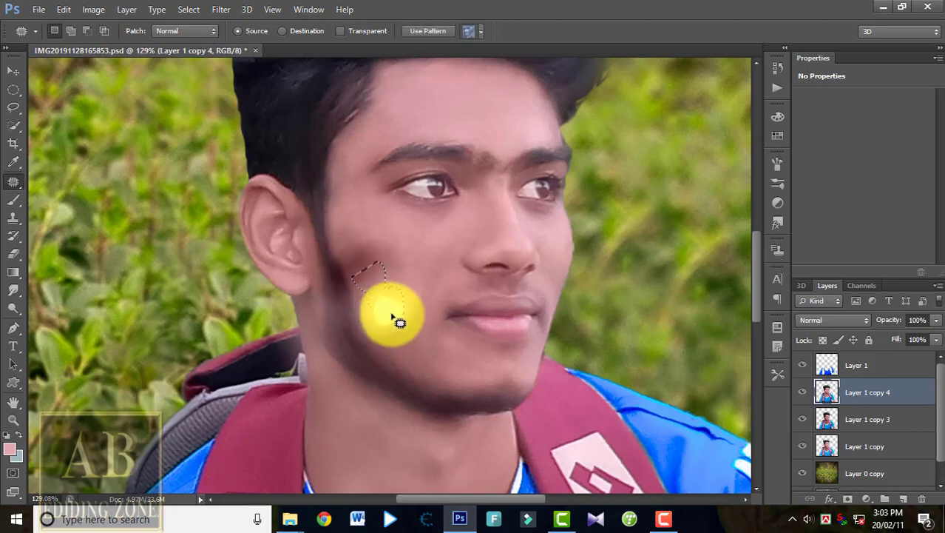
left_click(408, 329)
- Patch the remaining uneven skin along the beard's inner edge with clean skin from higher on the cheek
scroll(416, 328, "down", 6)
scroll(426, 349, "up", 5)
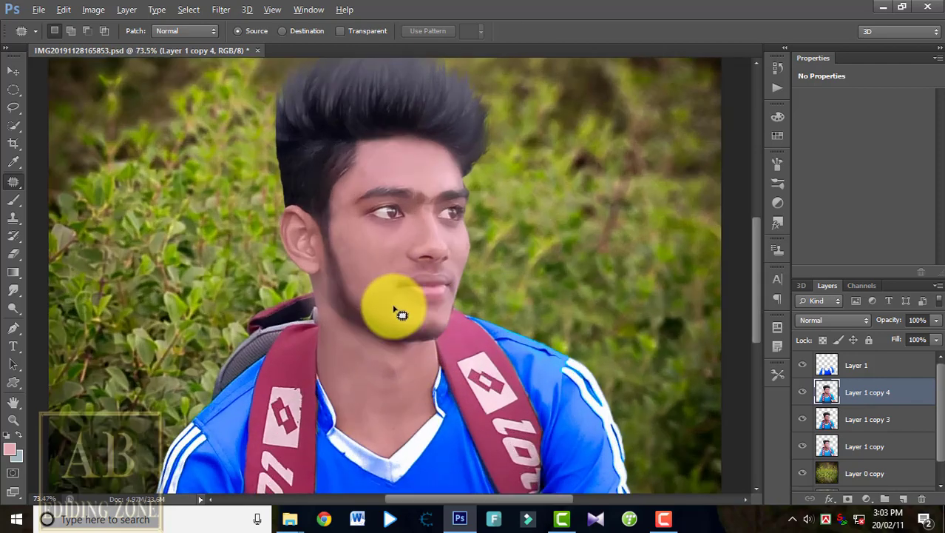
mouse_move(353, 306)
left_mouse_down()
mouse_move(395, 328)
mouse_move(377, 277)
mouse_move(357, 300)
left_mouse_up()
left_click_drag(375, 309, 354, 250)
left_click(364, 245)
mouse_move(366, 321)
left_mouse_down()
mouse_move(392, 314)
mouse_move(377, 299)
mouse_move(382, 237)
mouse_move(384, 296)
mouse_move(367, 241)
mouse_move(347, 238)
mouse_move(400, 292)
mouse_move(387, 318)
mouse_move(373, 254)
mouse_move(381, 291)
mouse_move(352, 261)
mouse_move(347, 234)
mouse_move(360, 222)
mouse_move(405, 303)
mouse_move(382, 319)
mouse_move(355, 301)
mouse_move(379, 324)
mouse_move(398, 299)
mouse_move(376, 301)
mouse_move(354, 229)
left_mouse_up()
left_click(361, 244)
left_click(362, 227)
left_click(364, 212)
scroll(433, 333, "down", 6)
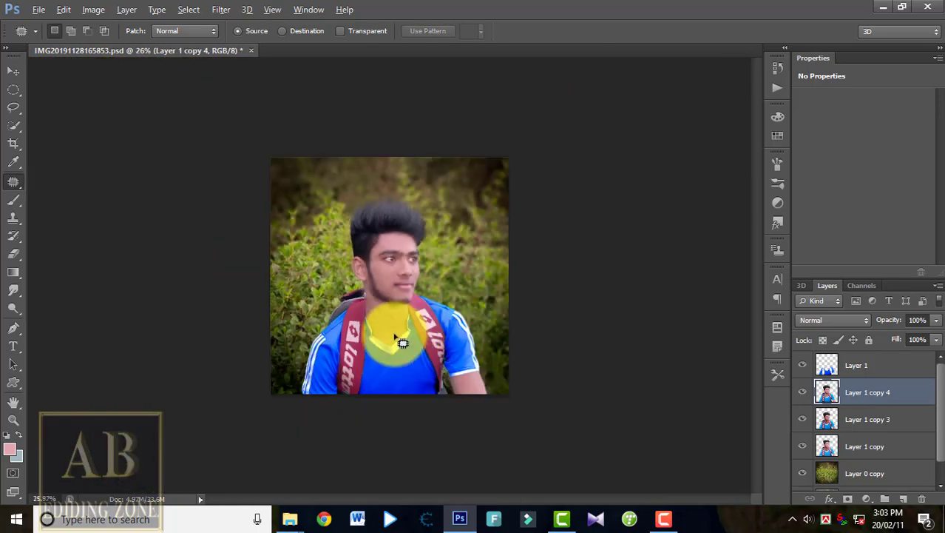
- Patch the skin at the temple beside the hairline with clean skin from the forehead
scroll(392, 318, "down", 2)
scroll(443, 257, "up", 8)
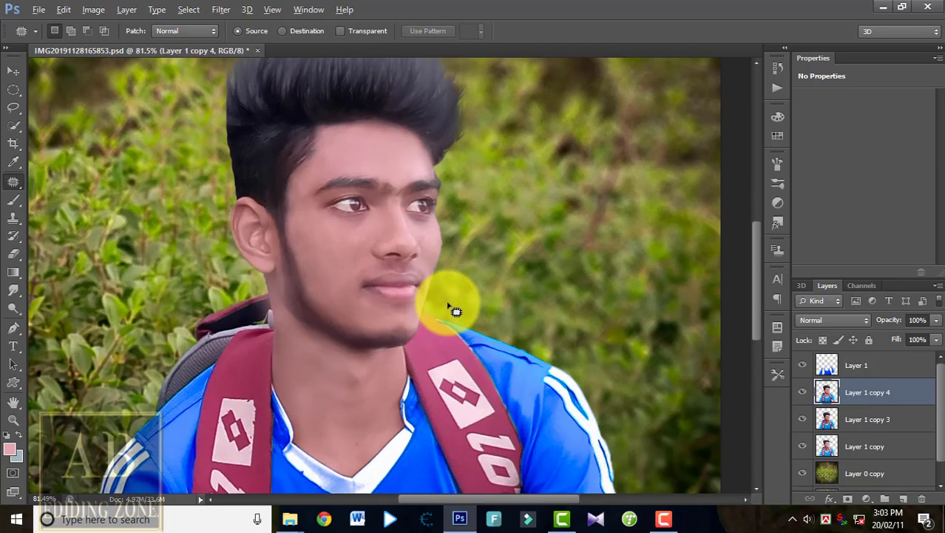
scroll(416, 305, "up", 4)
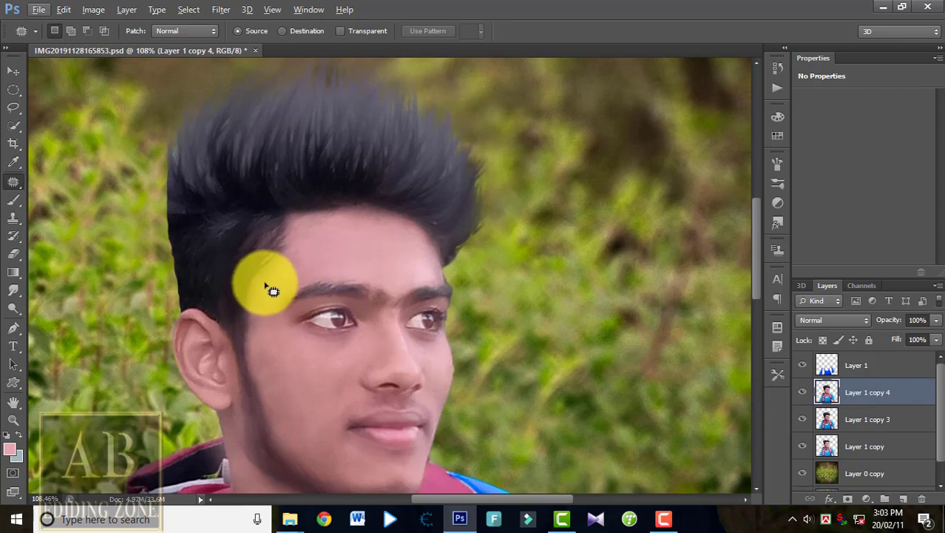
mouse_move(273, 291)
left_mouse_down()
mouse_move(249, 321)
mouse_move(267, 283)
mouse_move(271, 306)
left_mouse_up()
left_click_drag(311, 277, 337, 255)
key("ctrl+d")
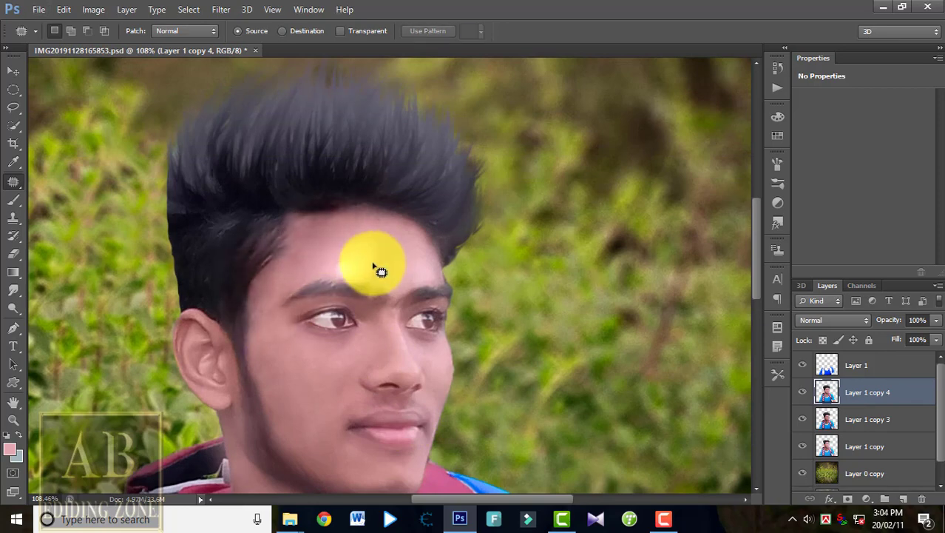
- Examine the retouched face up close and the whole portrait for remaining flaws, with the Smudge tool active
scroll(336, 255, "down", 5)
key("r")
scroll(360, 252, "up", 3)
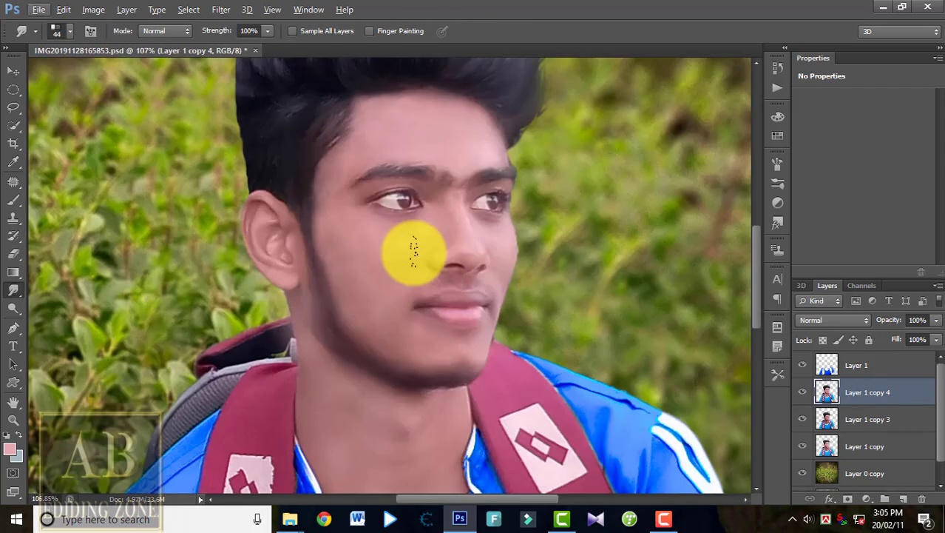
scroll(384, 240, "down", 3)
scroll(384, 241, "down", 4)
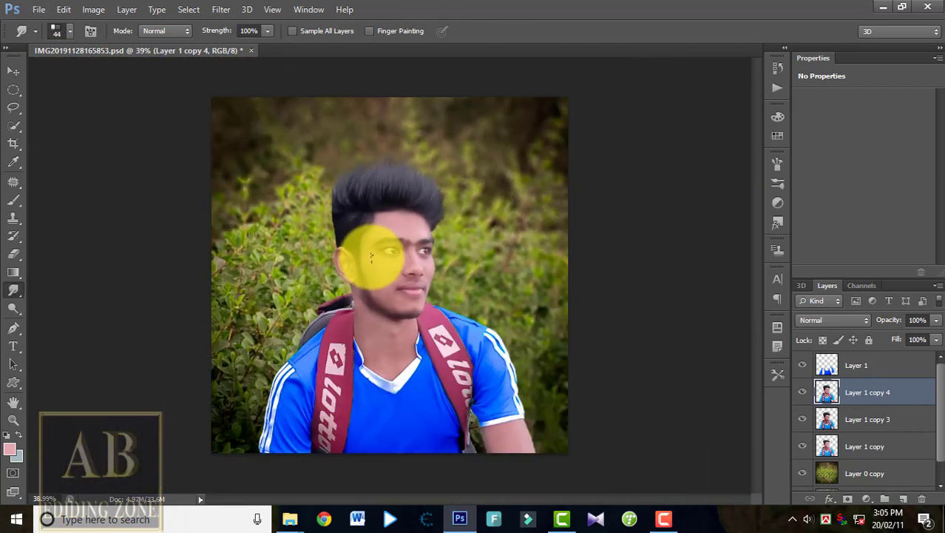
scroll(443, 270, "down", 1)
scroll(449, 264, "up", 5)
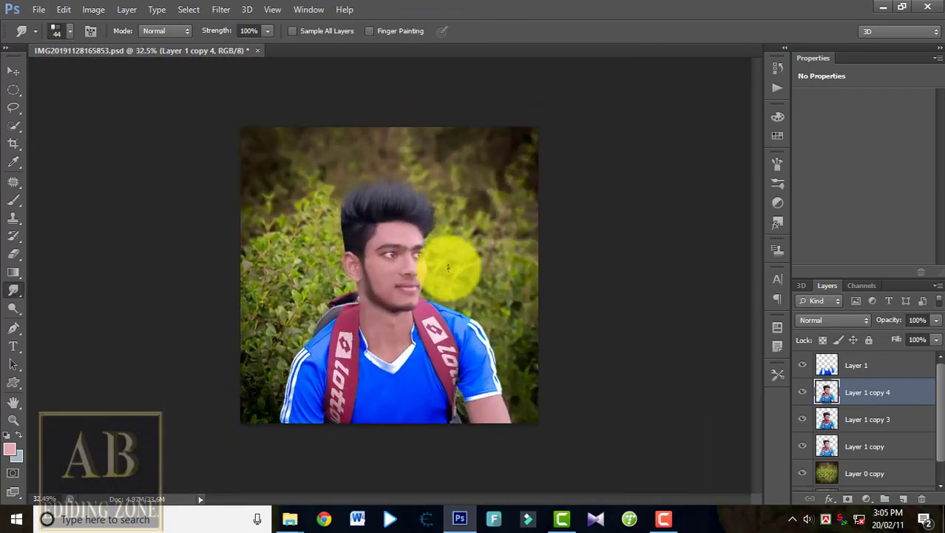
scroll(458, 263, "down", 3)
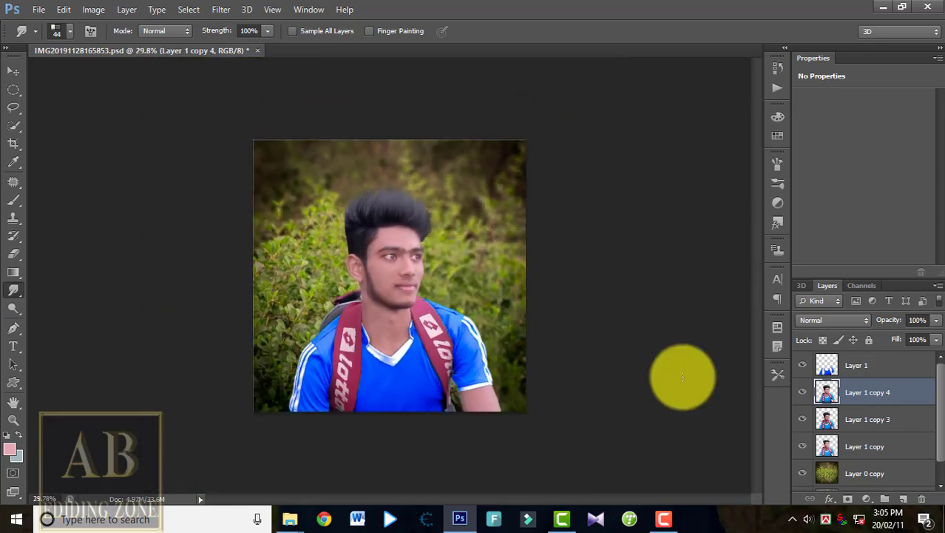
- Set the saturation of Layer 1 copy 4 to +1 with a Hue/Saturation adjustment
key("ctrl+u")
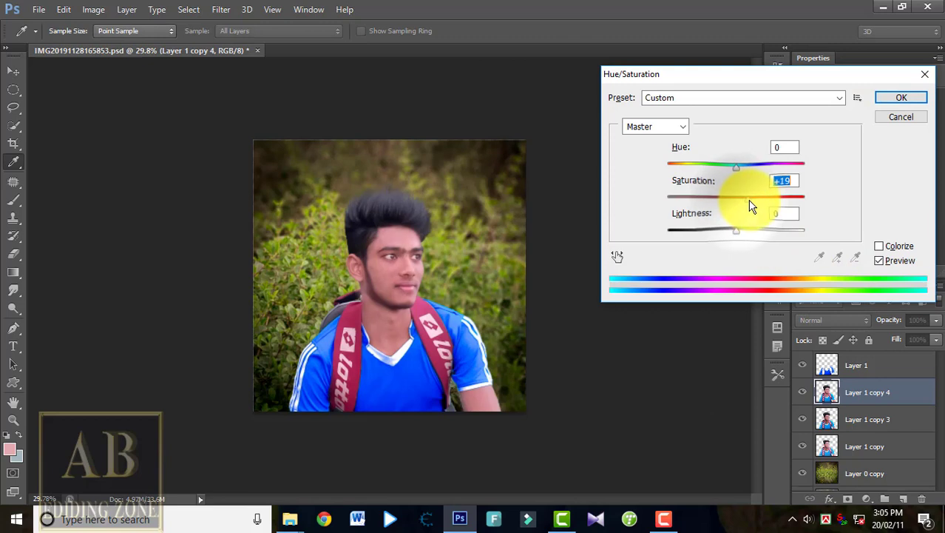
left_click_drag(738, 204, 735, 204)
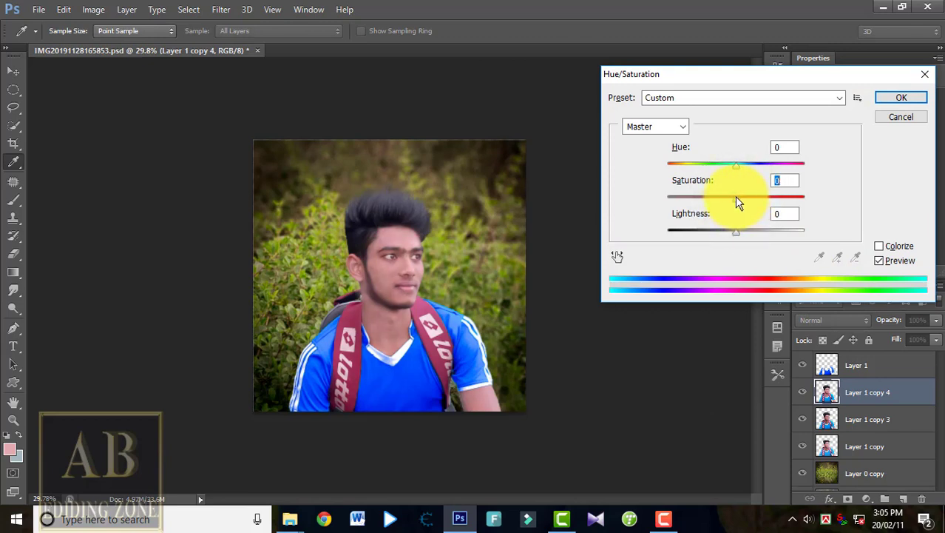
left_click_drag(737, 201, 737, 202)
left_click(882, 95)
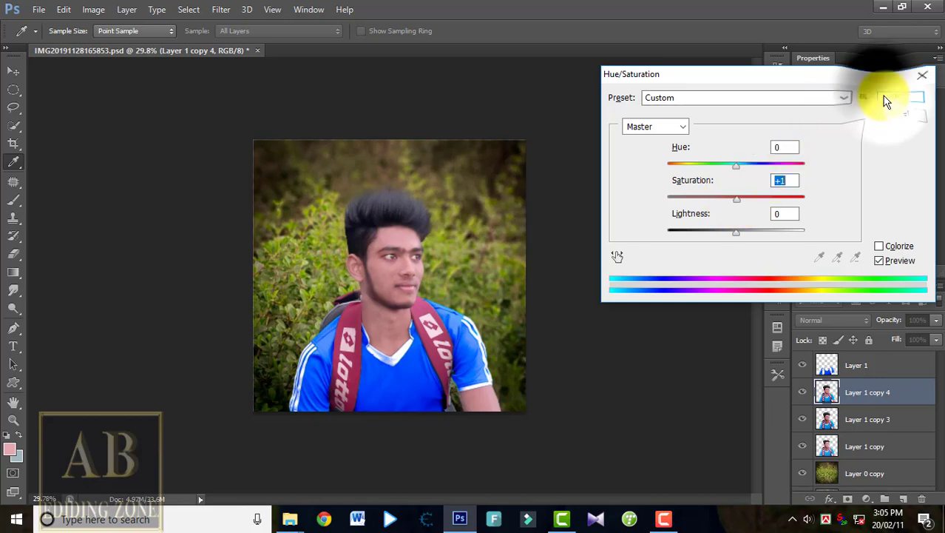
key("r")
- Apply the Oil Paint filter to the shirt on Layer 1 with stylization 4, cleanliness 2.3, scale 0.8, bristle detail 10 and shine 0
scroll(396, 310, "up", 3)
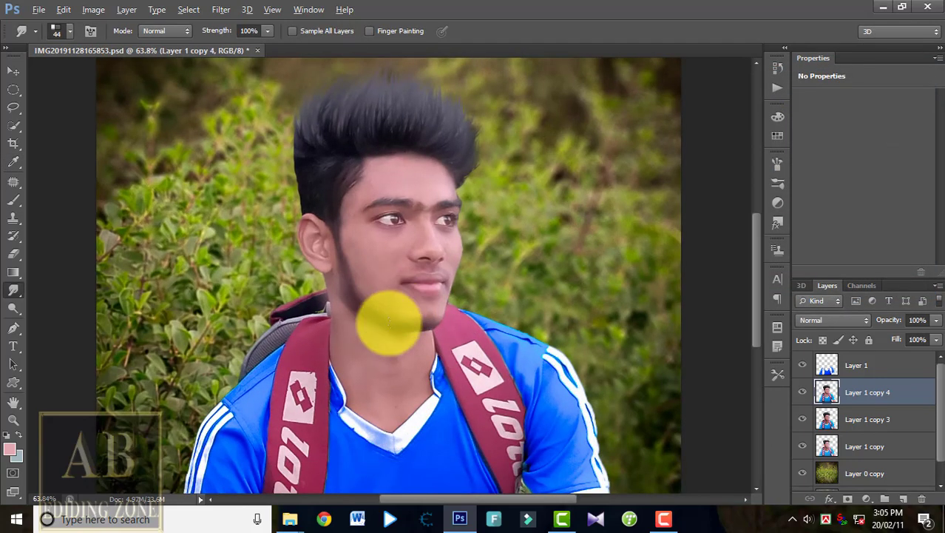
scroll(389, 322, "down", 4)
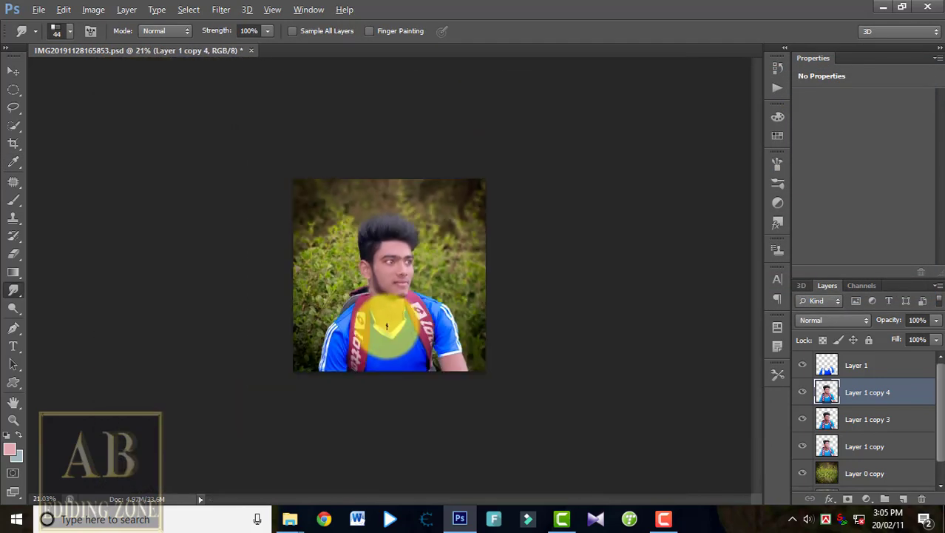
scroll(386, 326, "up", 5)
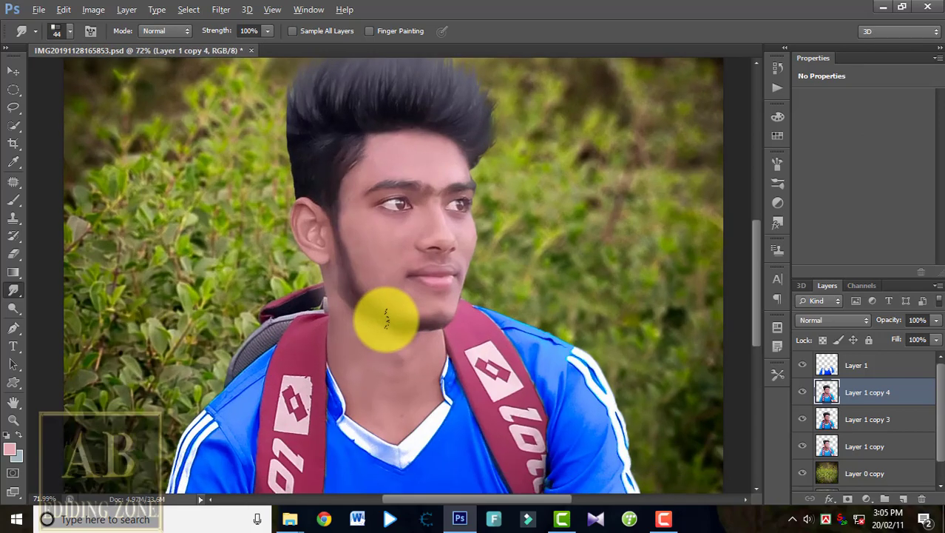
scroll(386, 318, "down", 3)
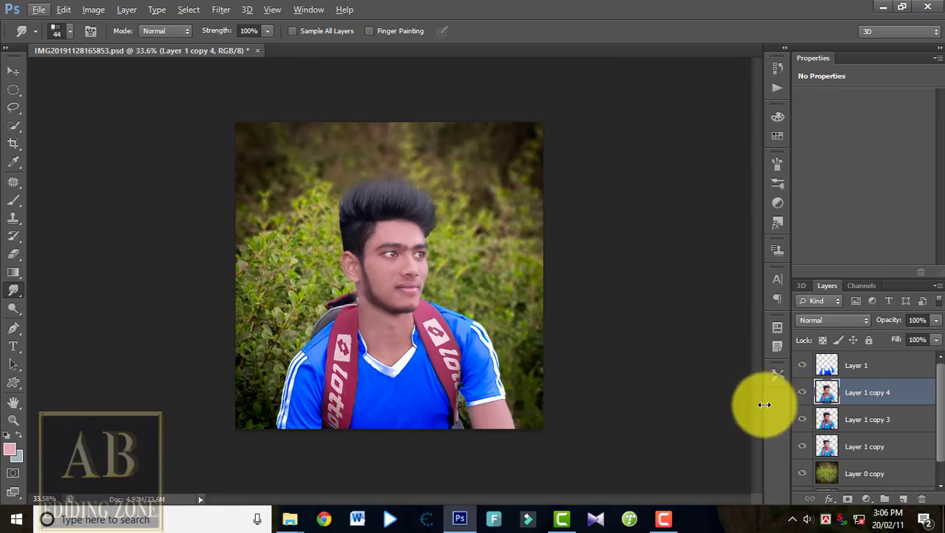
left_click(846, 369)
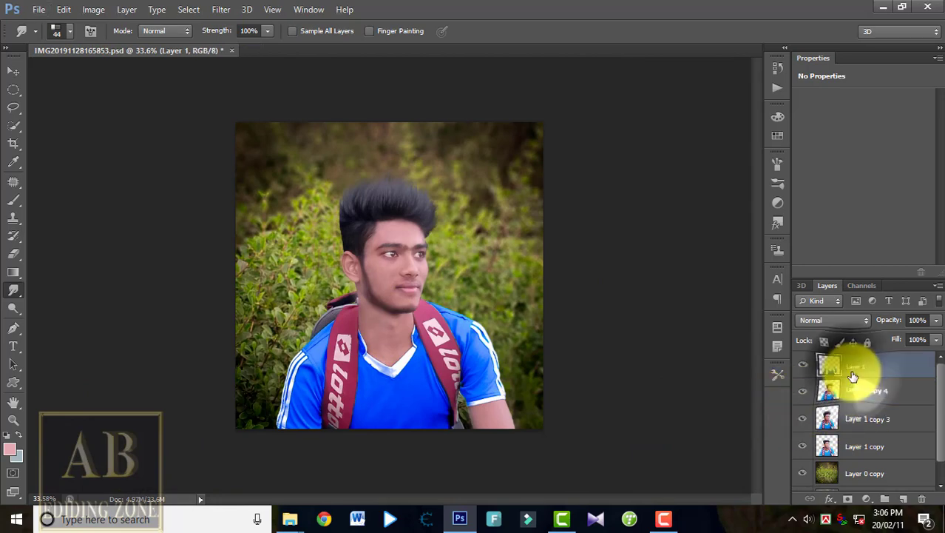
left_click(218, 10)
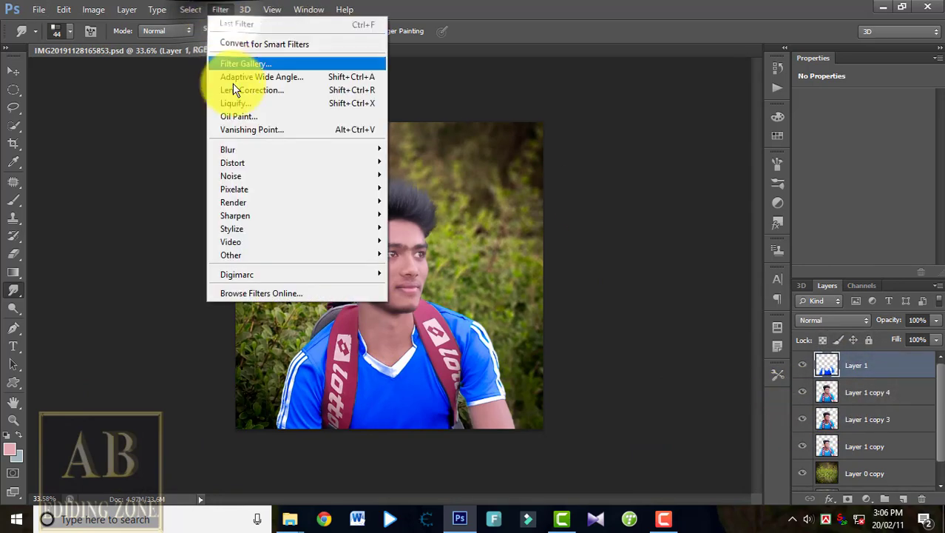
left_click(258, 116)
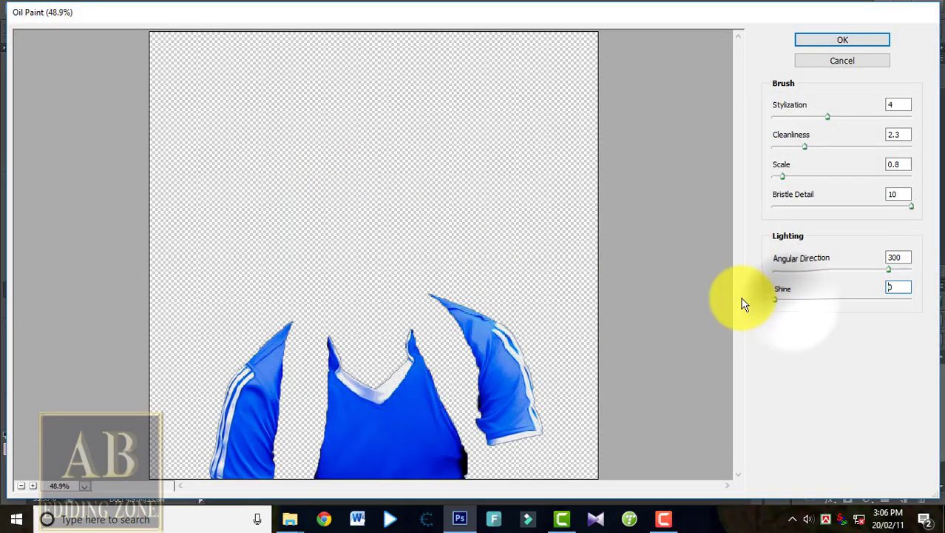
left_click(856, 40)
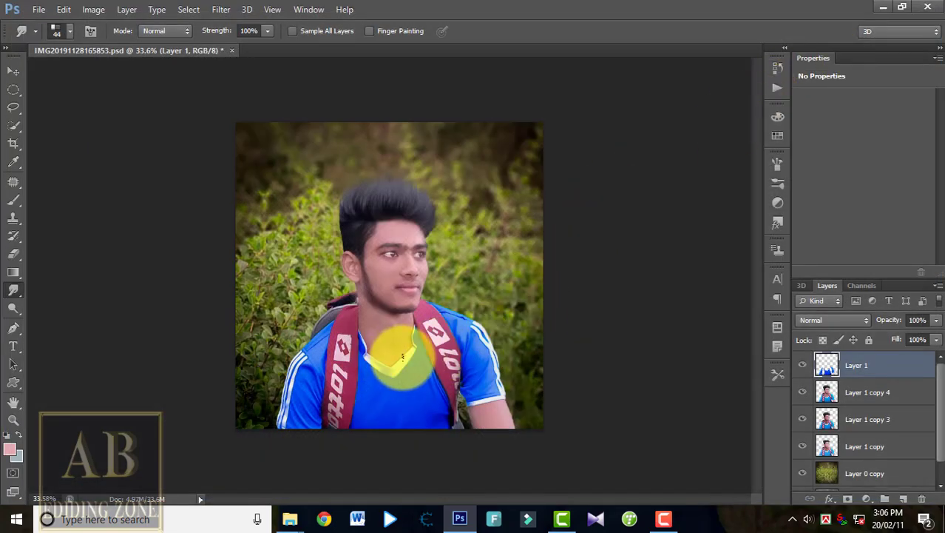
left_click(850, 390)
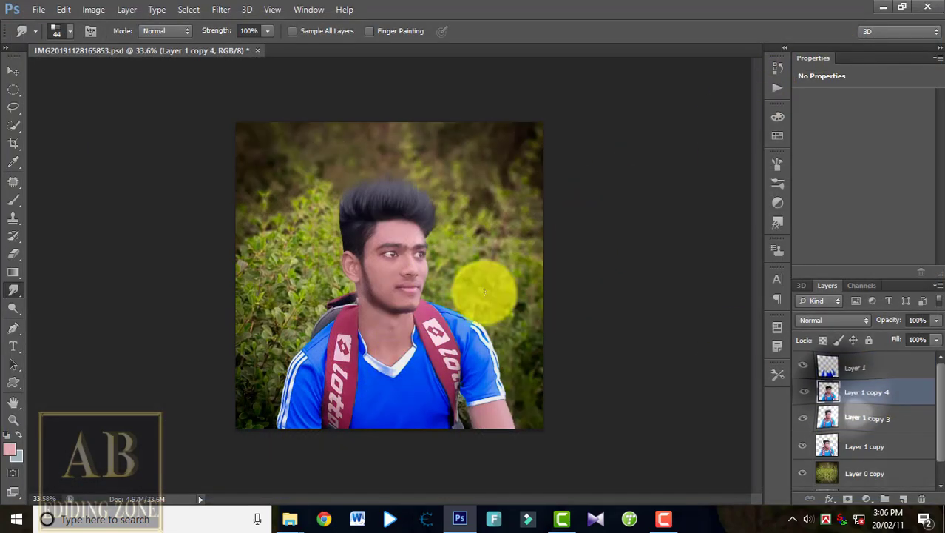
left_click(219, 10)
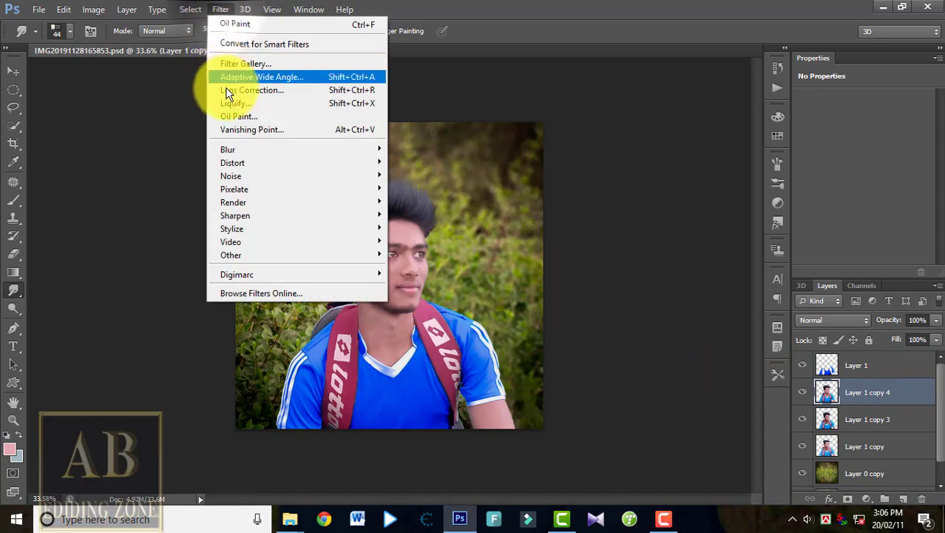
left_click(241, 114)
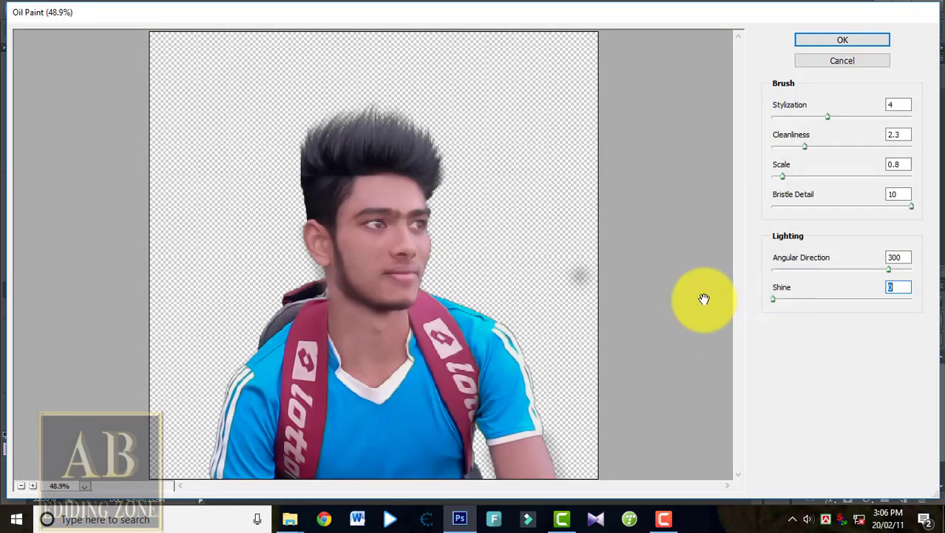
left_click(855, 61)
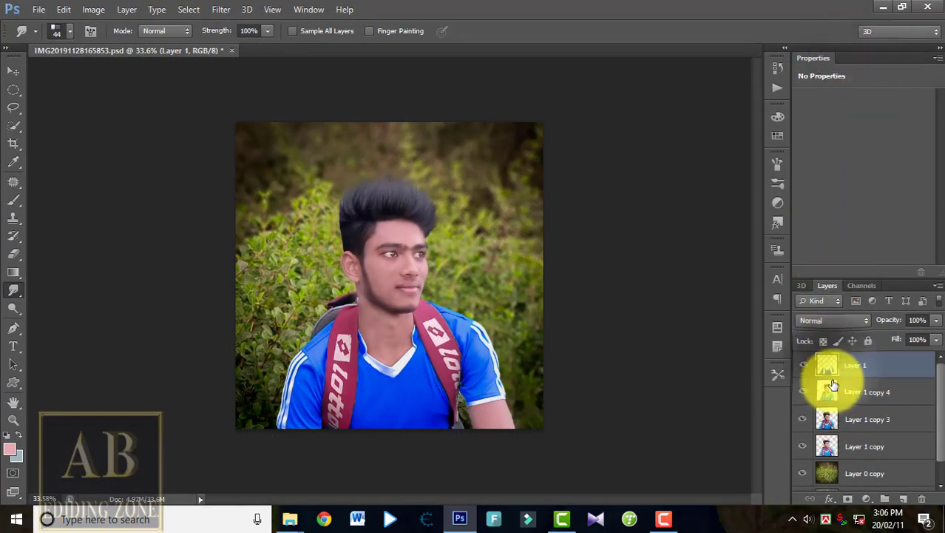
- Merge all the man's layers, from Layer 1 through Layer 1 copy, into a single layer above Layer 0 copy
left_click(845, 444, "shift")
right_click(845, 444)
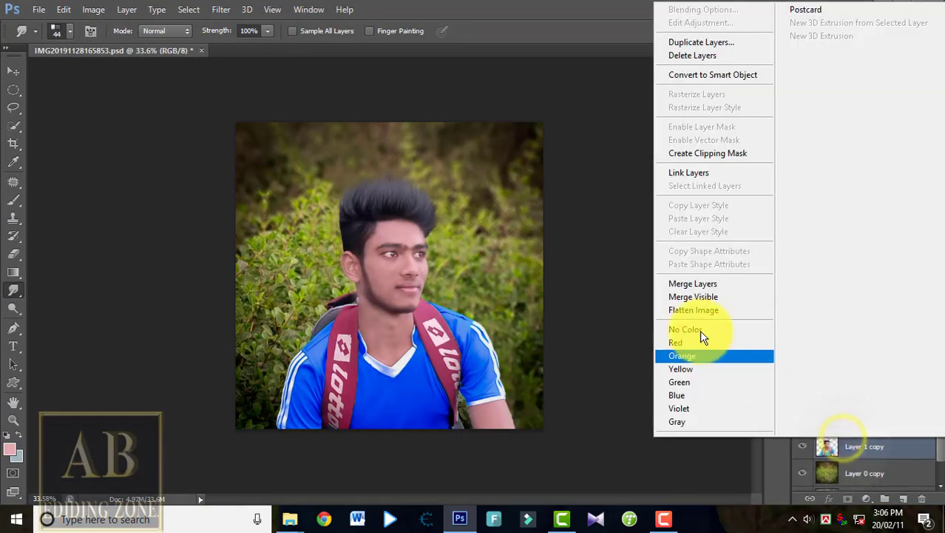
left_click(699, 283)
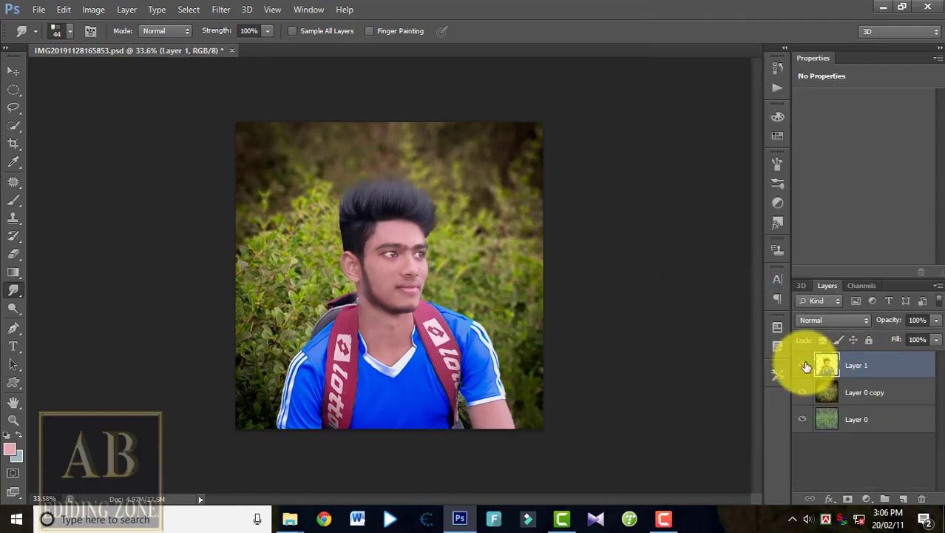
scroll(449, 211, "up", 2, "alt")
scroll(459, 228, "down", 3, "alt")
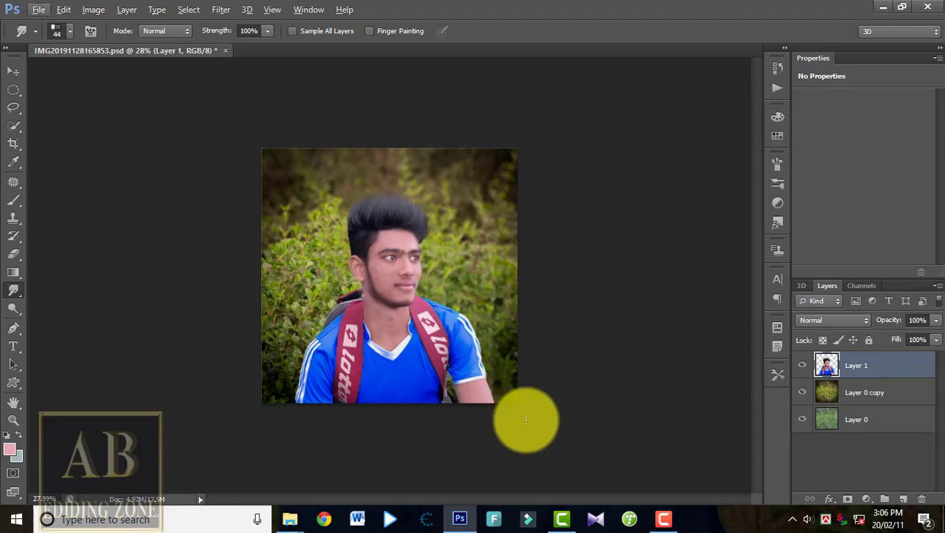
scroll(430, 270, "up", 4)
scroll(689, 375, "down", 2)
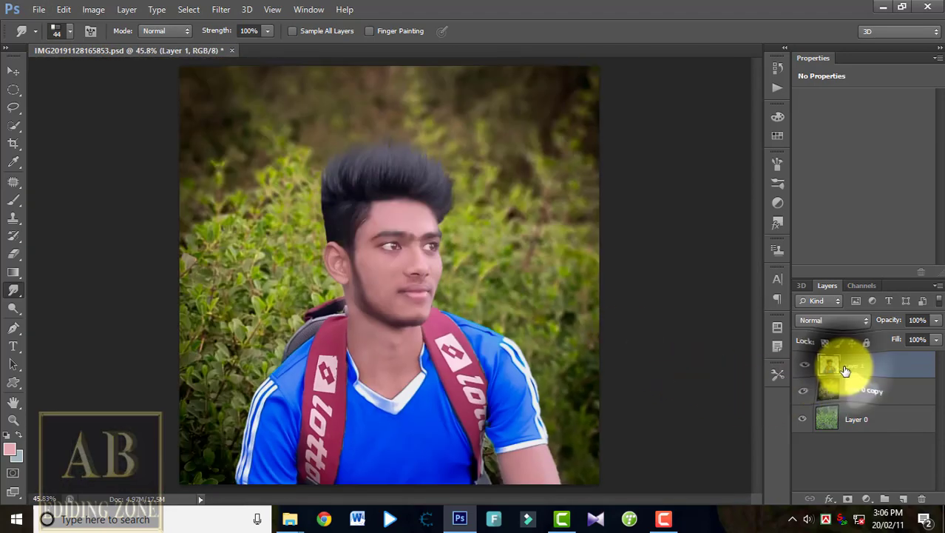
key("ctrl+u")
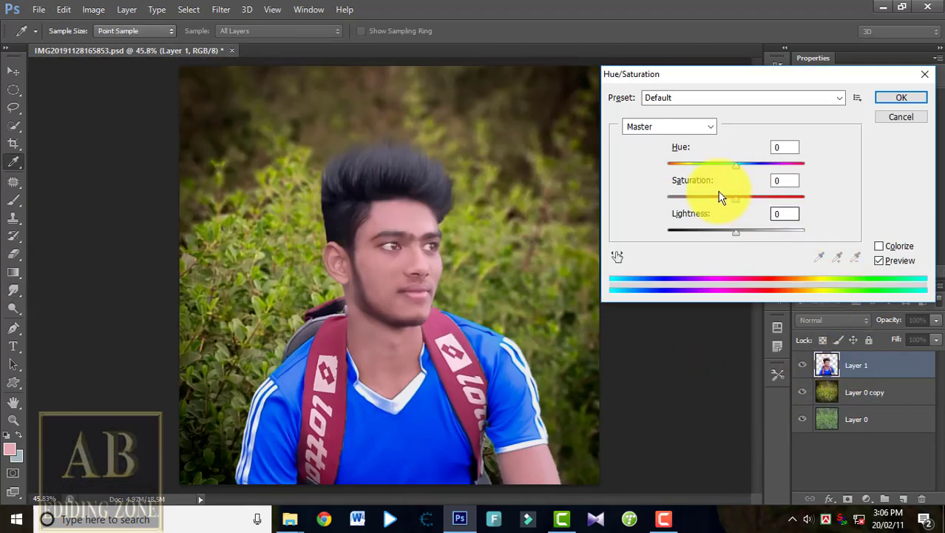
left_click_drag(736, 197, 739, 205)
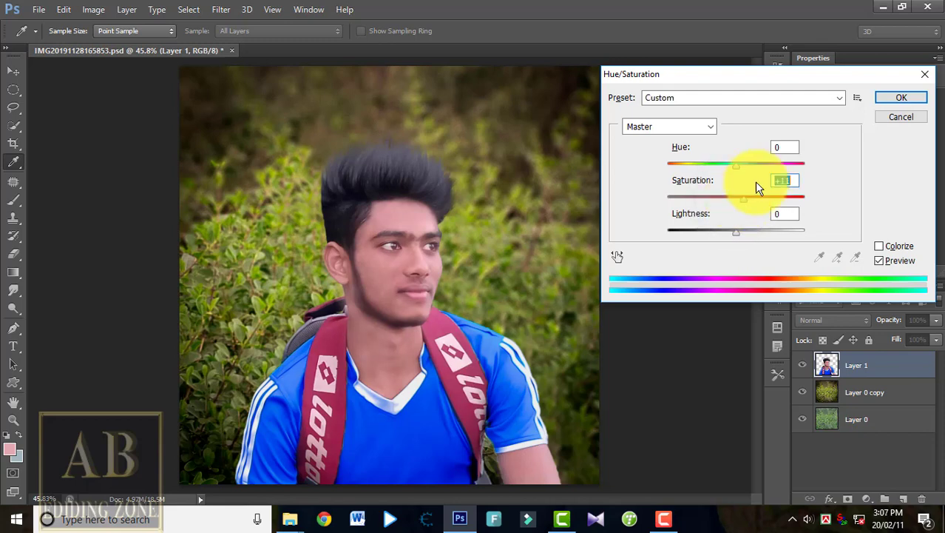
left_click(899, 117)
- Warm the merged man layer with Color Balance, setting the midtones to +9 red and about -23 toward yellow
key("ctrl+b")
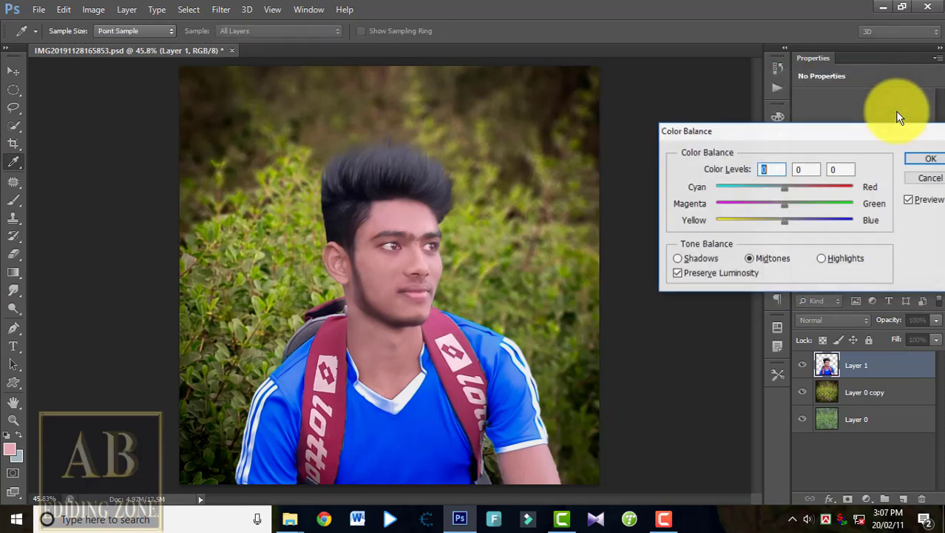
left_click_drag(784, 221, 775, 228)
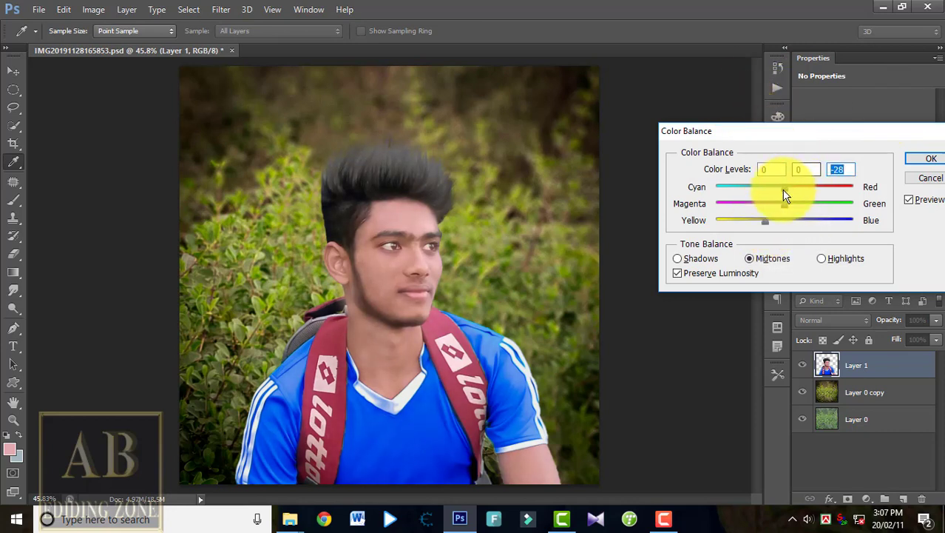
left_click_drag(786, 195, 790, 194)
left_click(790, 189)
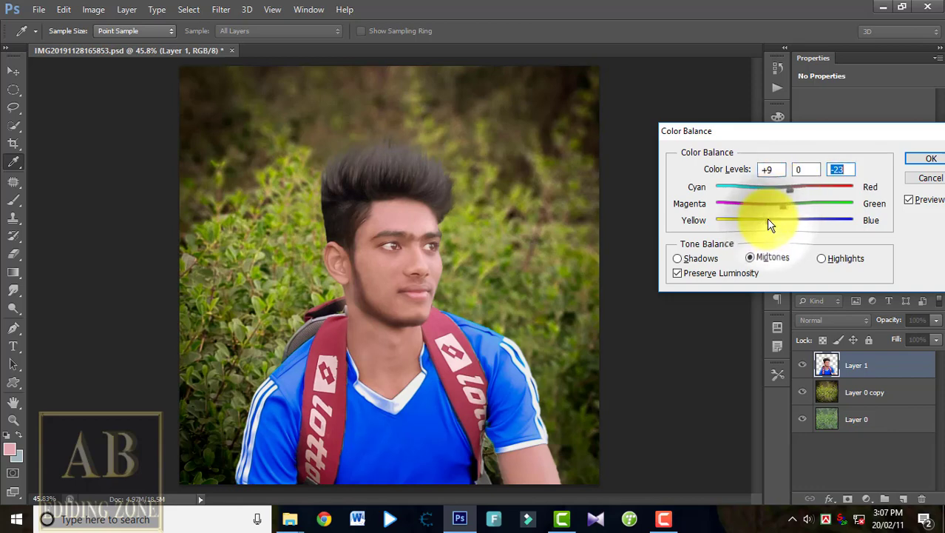
left_click_drag(768, 220, 767, 217)
left_click(917, 159)
- Deepen the dark tones of the merged man layer with Selective Color, setting Black to +22% for the Blacks
scroll(370, 322, "down", 5)
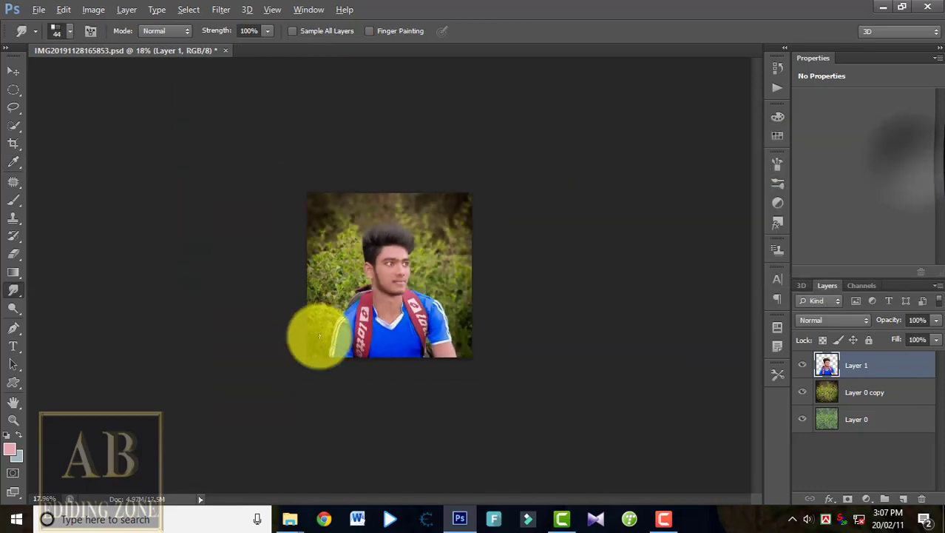
scroll(386, 275, "up", 5)
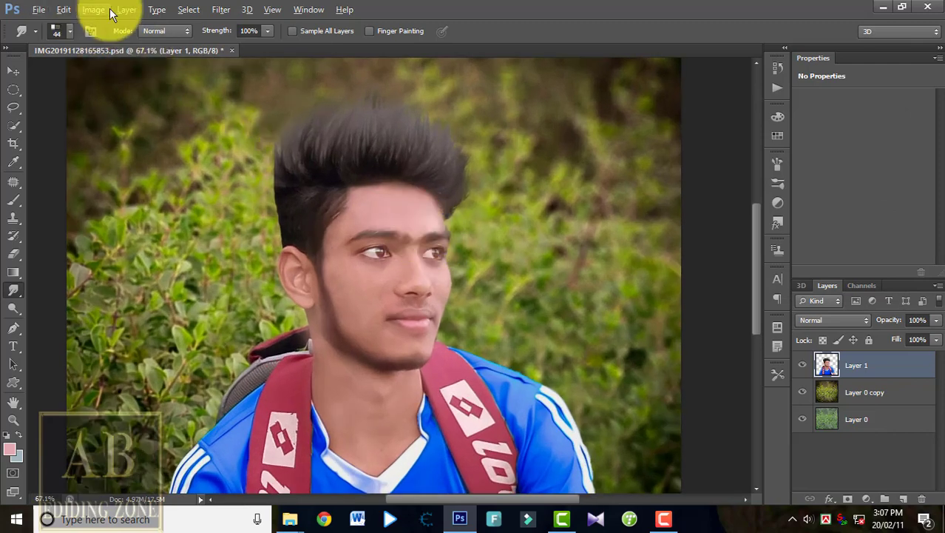
left_click(108, 9)
mouse_move(110, 43)
left_click(275, 266)
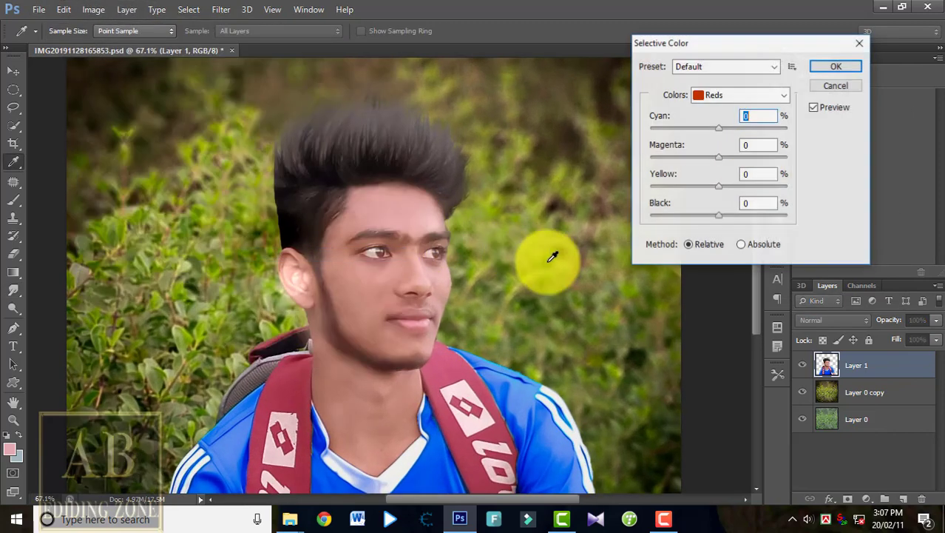
left_click(783, 94)
left_click(725, 213)
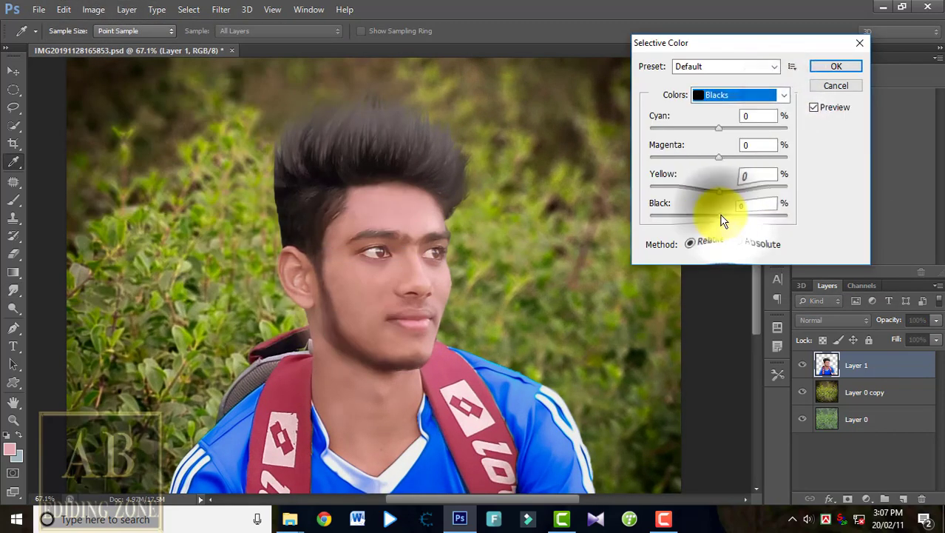
left_click_drag(723, 220, 731, 220)
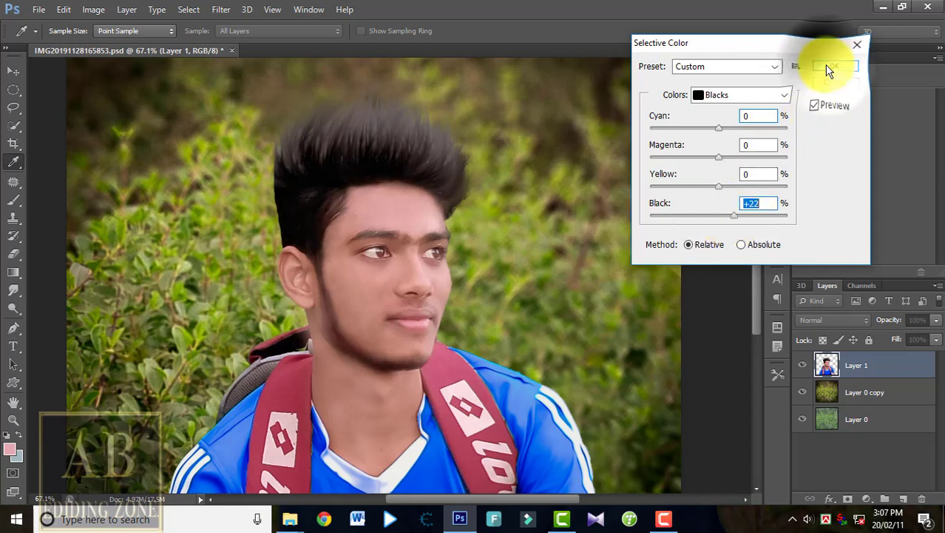
left_click(835, 66)
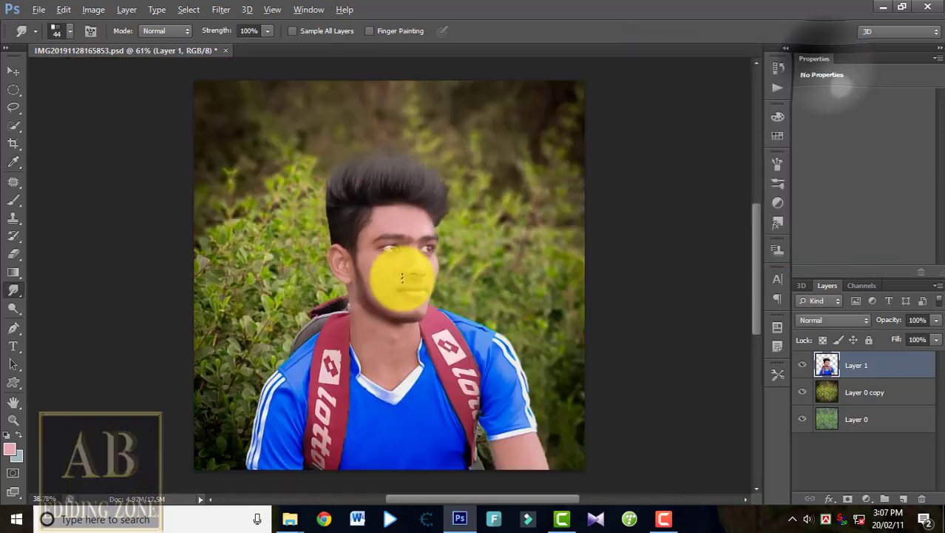
scroll(402, 278, "down", 3)
scroll(391, 283, "up", 2)
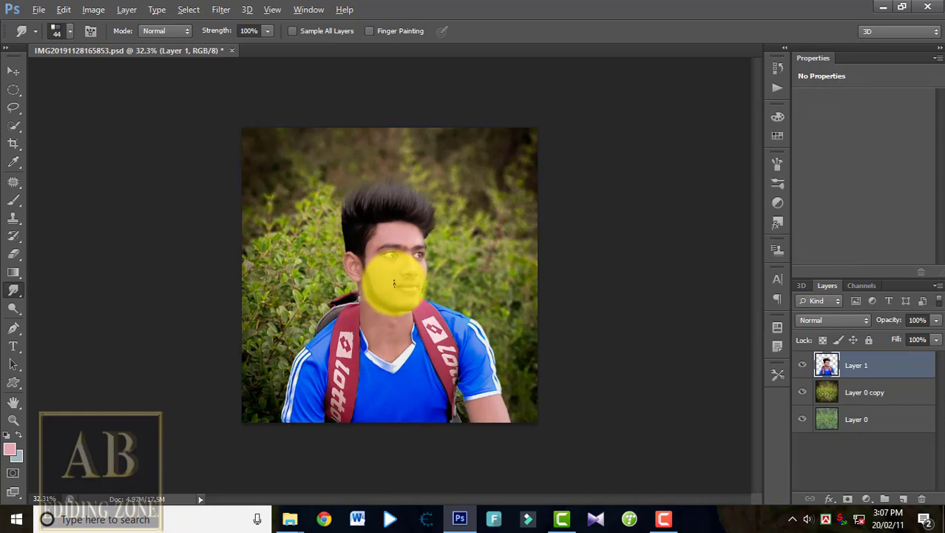
scroll(399, 284, "up", 4)
scroll(413, 292, "down", 2)
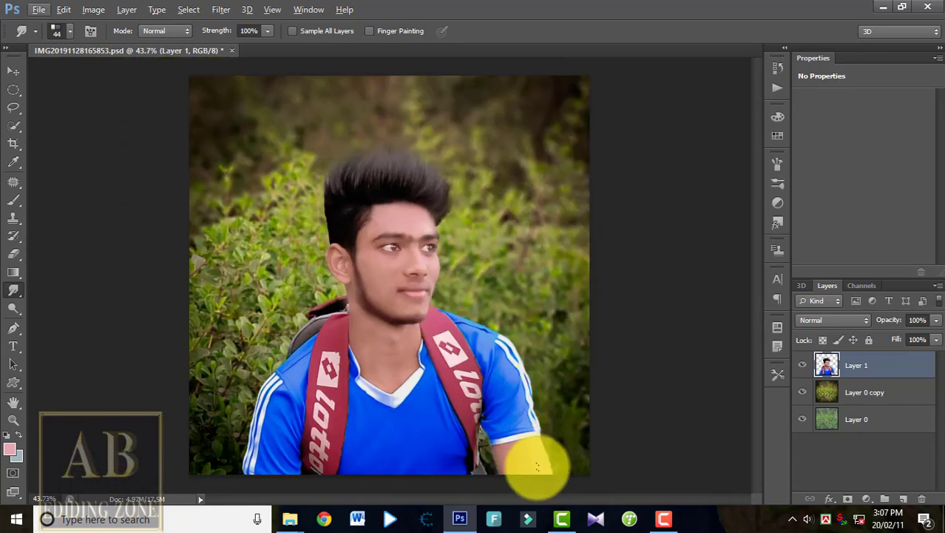
scroll(537, 466, "down", 1)
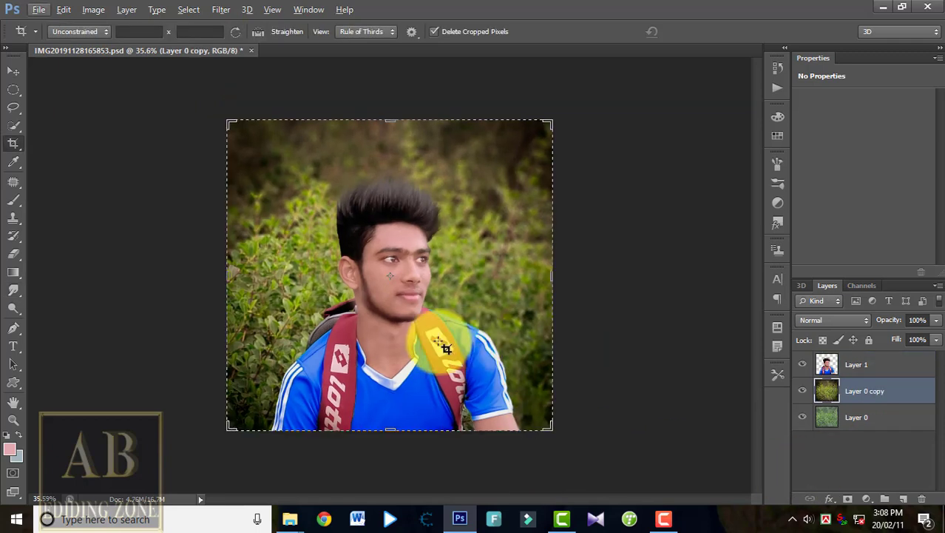
- Preview the orange glow image image_search_1491238128534.png from the desktop and place it in the Photoshop document above Layer 0 copy
left_click(879, 6)
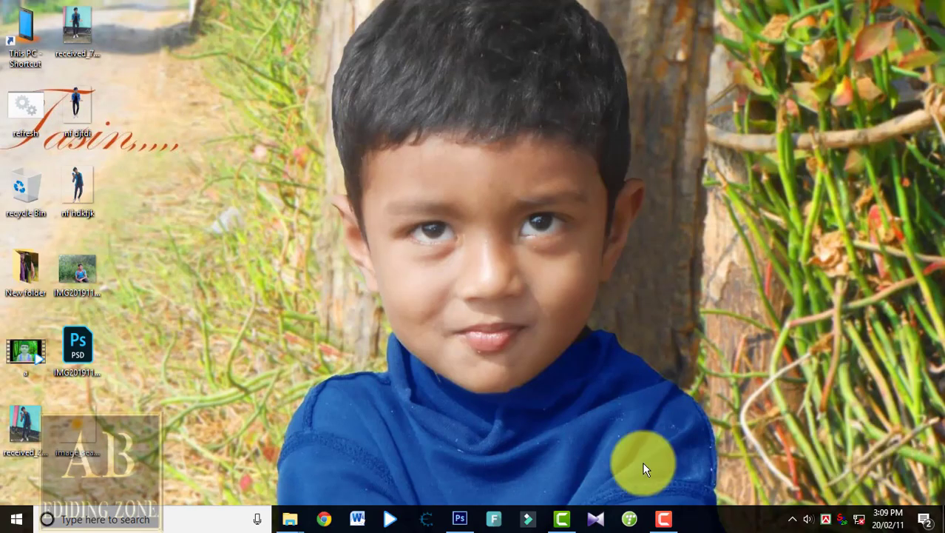
double_click(76, 417)
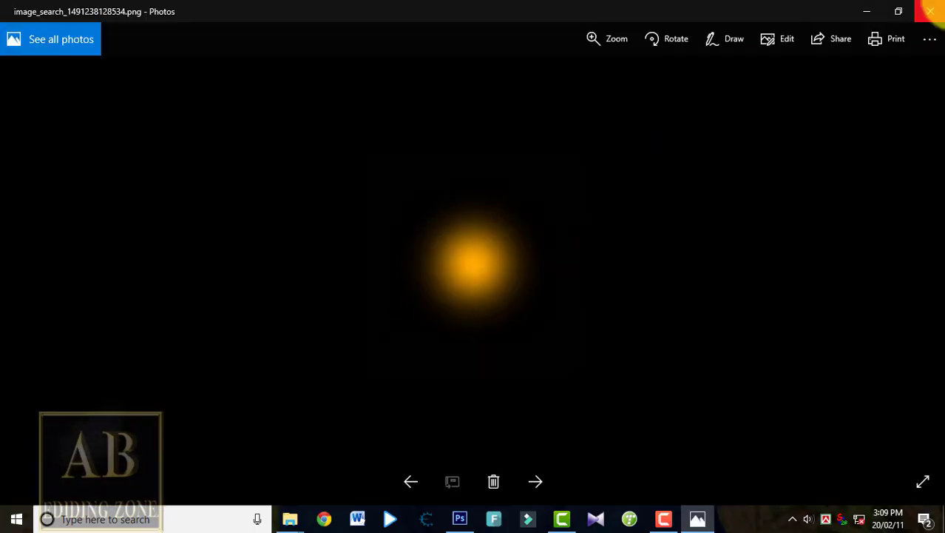
left_click(929, 15)
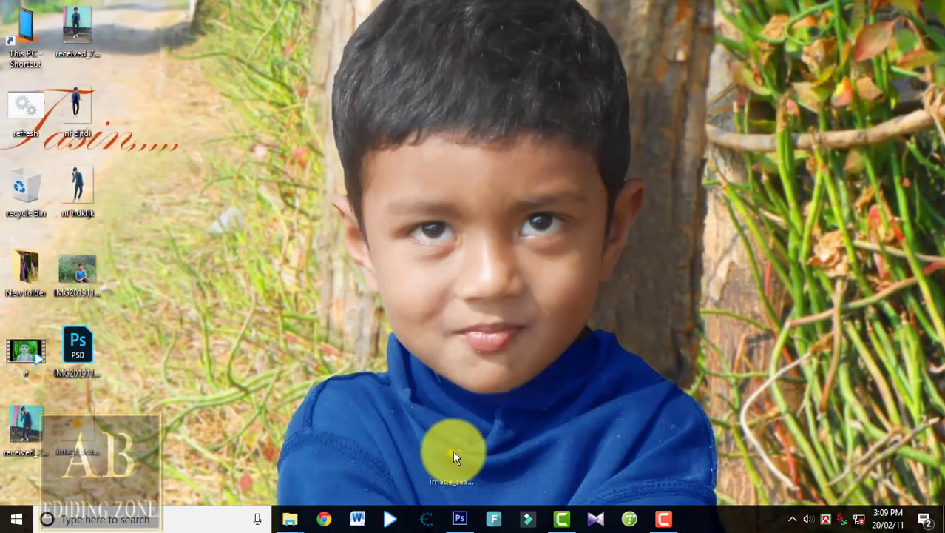
left_click(460, 519)
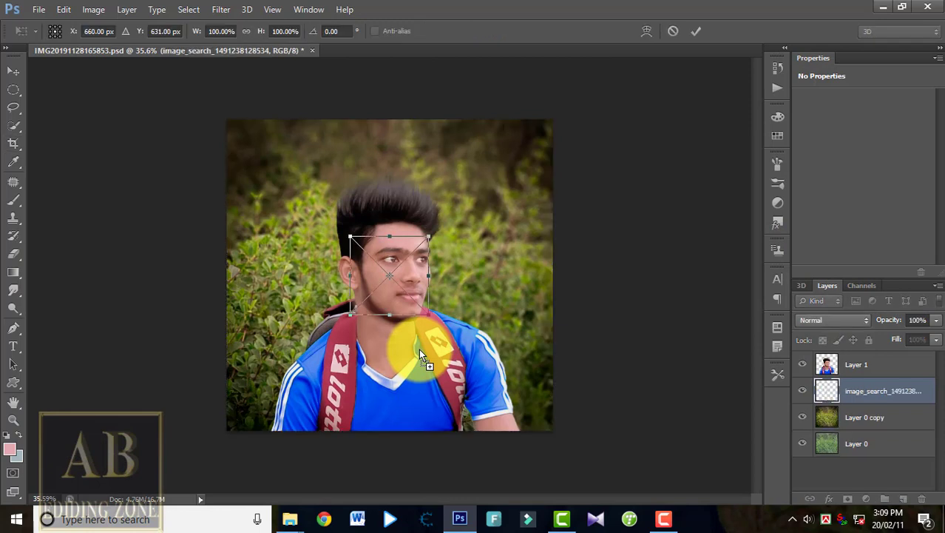
- Move the placed orange glow to the upper-right area of the photo beside the man's head, enlarge it, and apply the transform
left_click_drag(403, 283, 506, 253)
left_click_drag(530, 211, 589, 119)
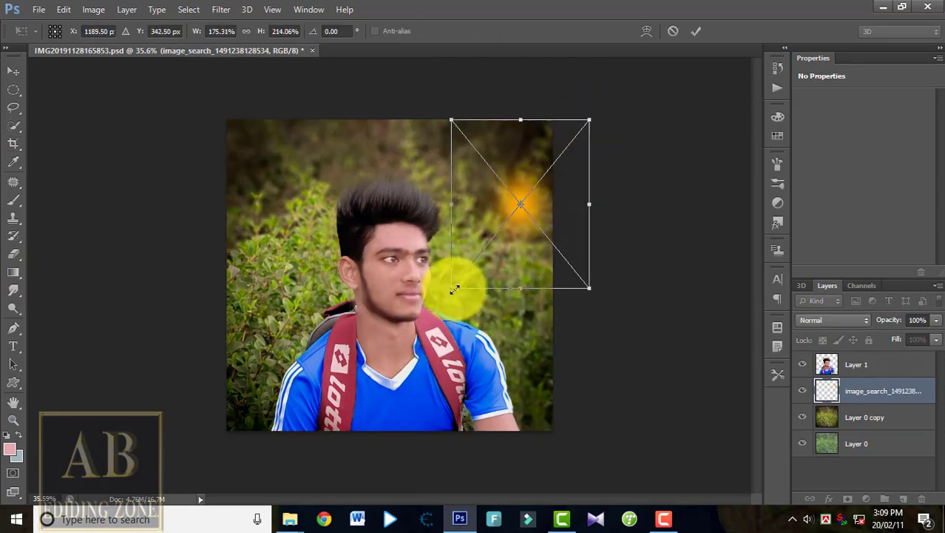
left_click_drag(448, 289, 382, 373)
left_click_drag(470, 318, 477, 293)
left_click_drag(386, 225, 349, 222)
left_click_drag(480, 287, 504, 298)
left_click(696, 30)
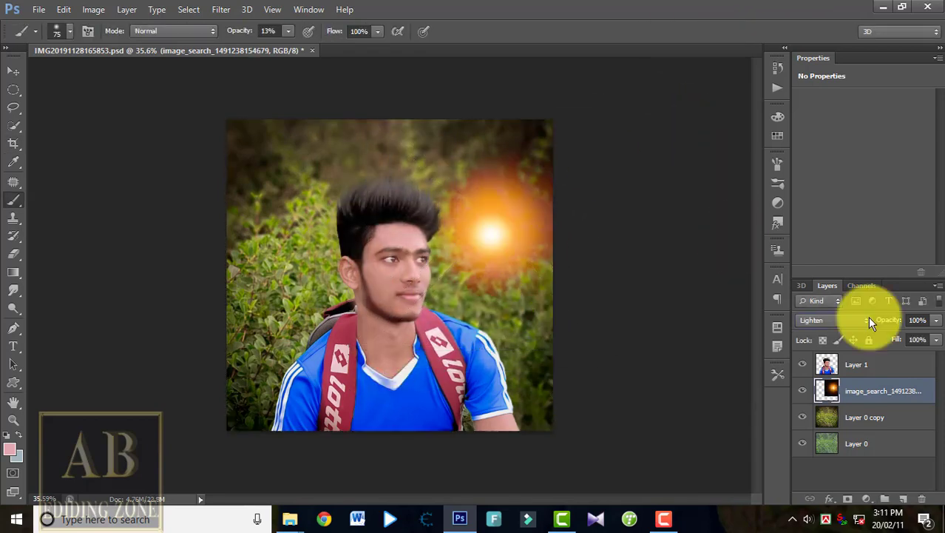